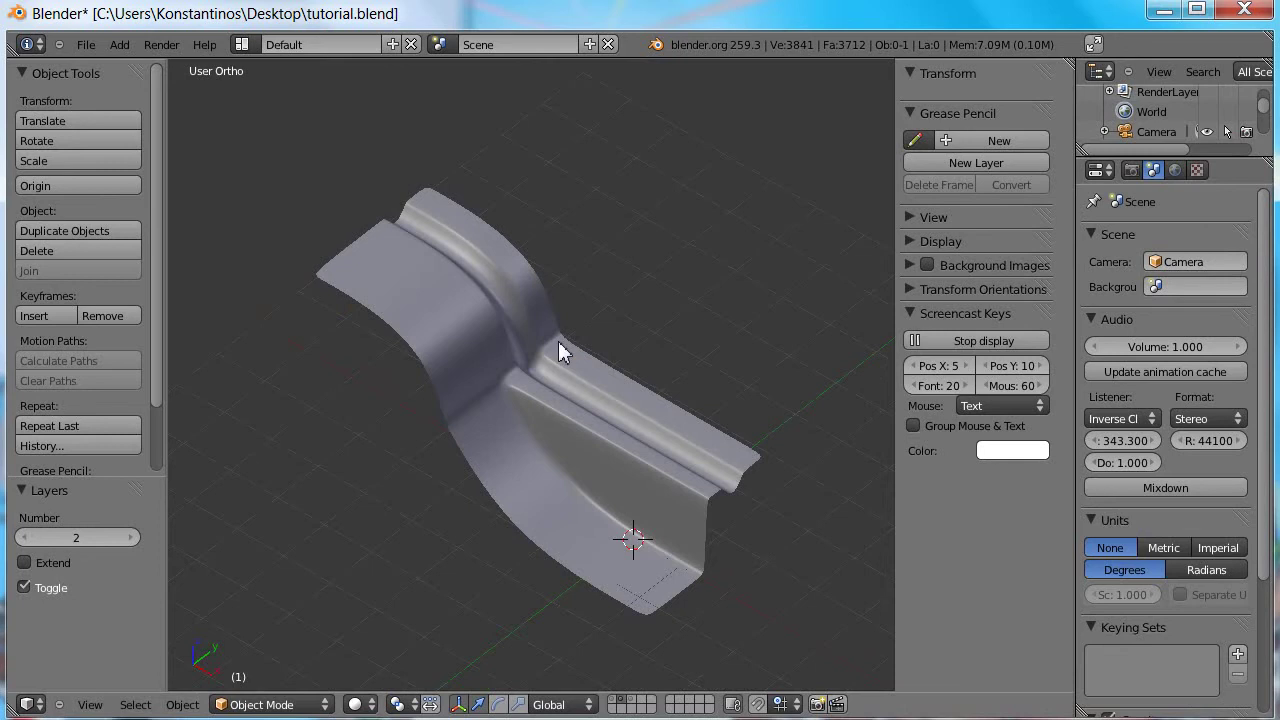
- Duplicate the curved panel mesh in place, move the copy to layer 1 and show that layer
{"action": "key", "text": "Return"}
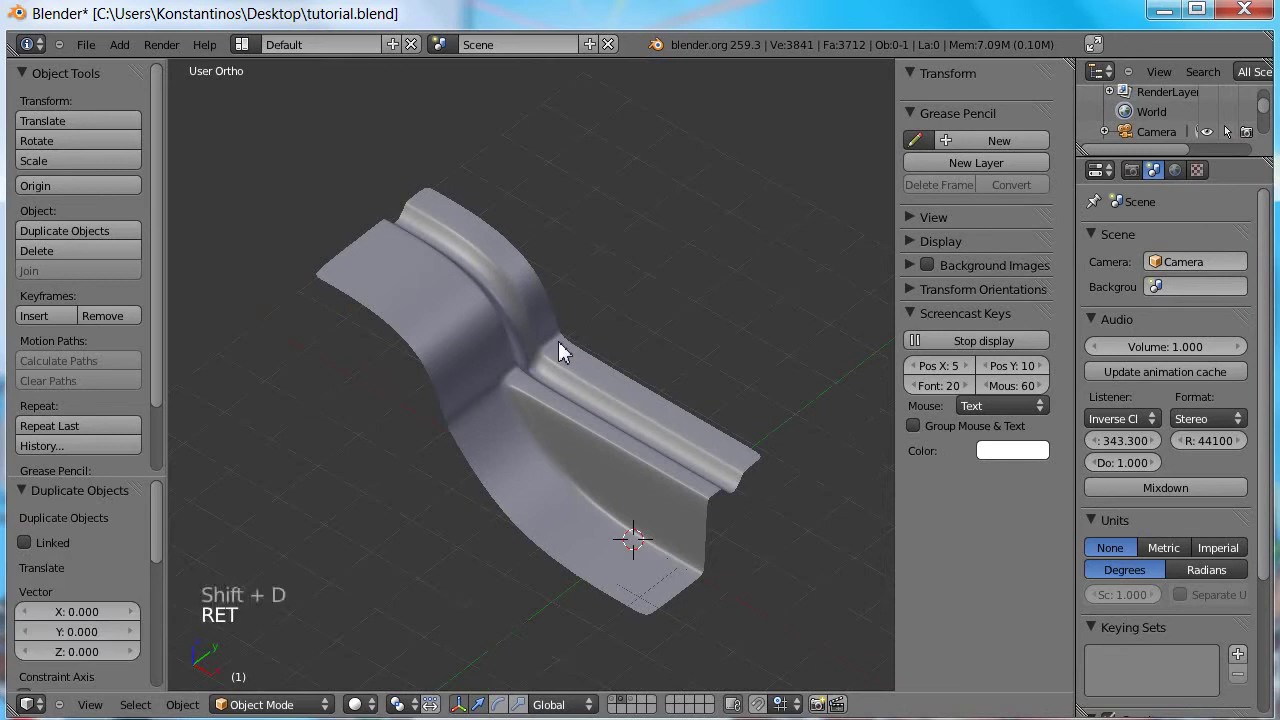
{"action": "middle_click_drag", "start_coordinate": [558, 341], "coordinate": [533, 390]}
{"action": "right_click", "coordinate": [536, 421]}
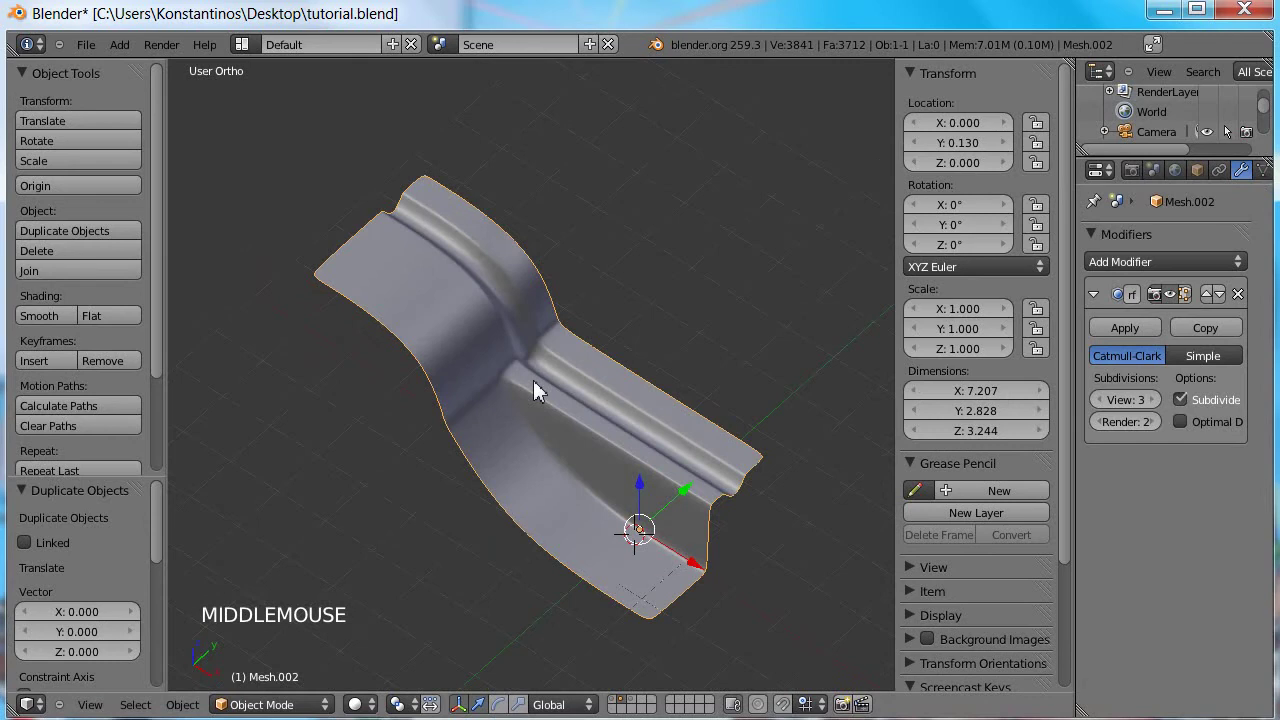
{"action": "key", "text": "1"}
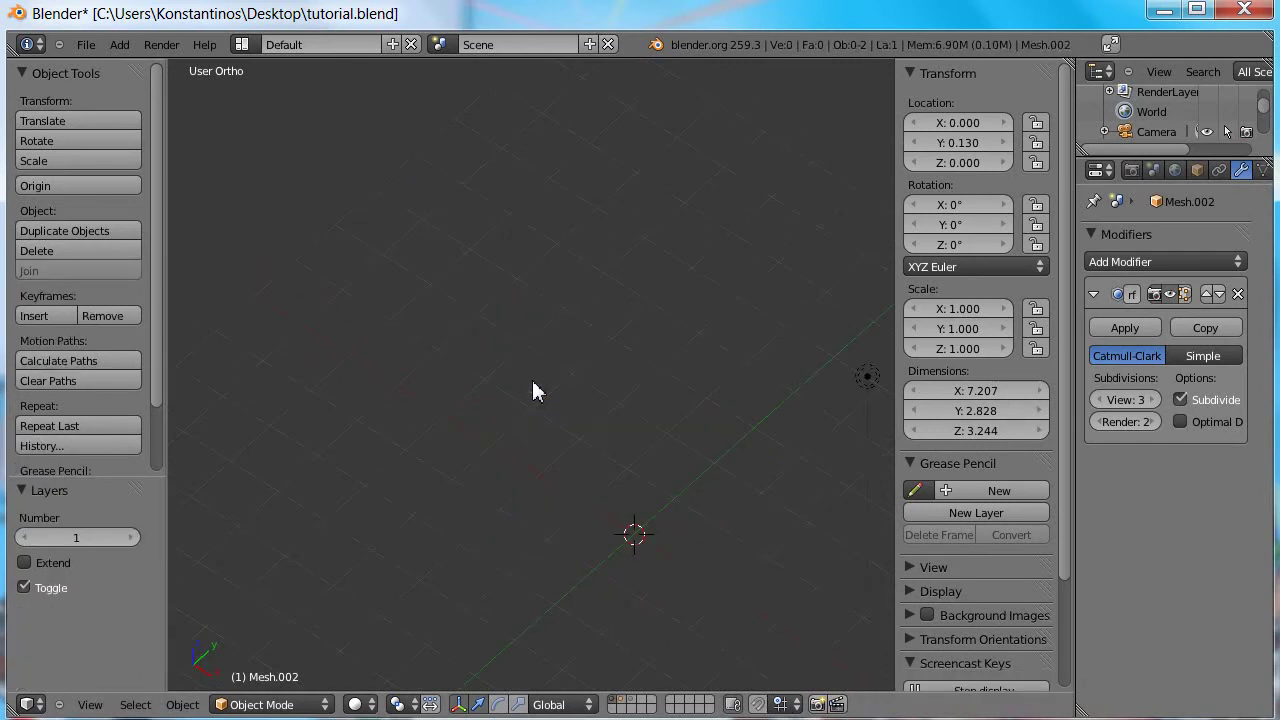
{"action": "key", "text": "2"}
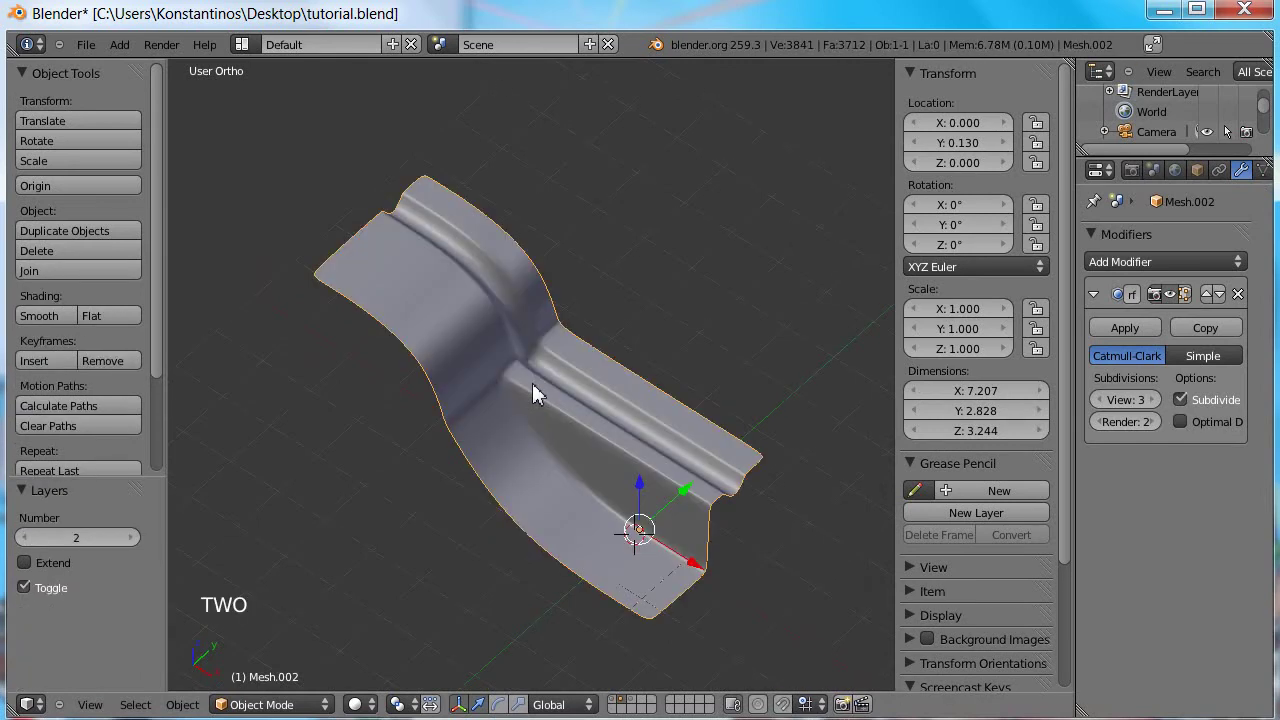
{"action": "key", "text": "shift+d"}
{"action": "left_click", "coordinate": [533, 385]}
{"action": "key", "text": "m"}
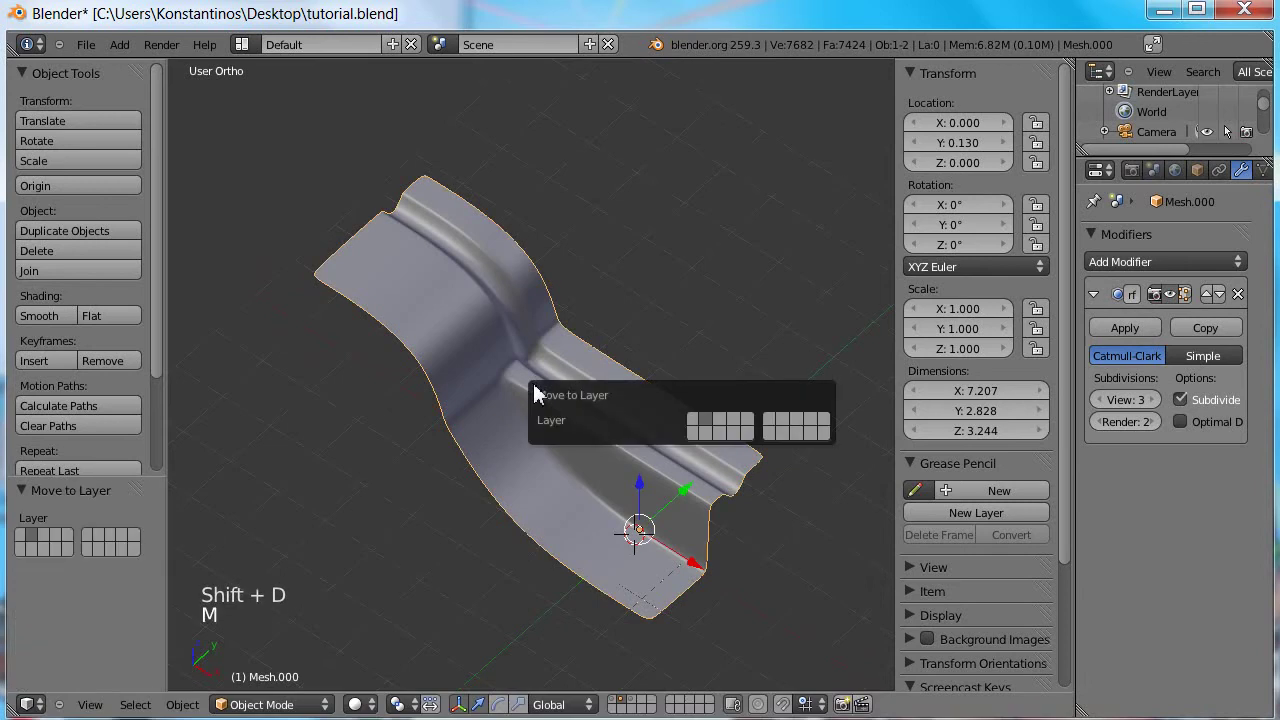
{"action": "left_click", "coordinate": [692, 419]}
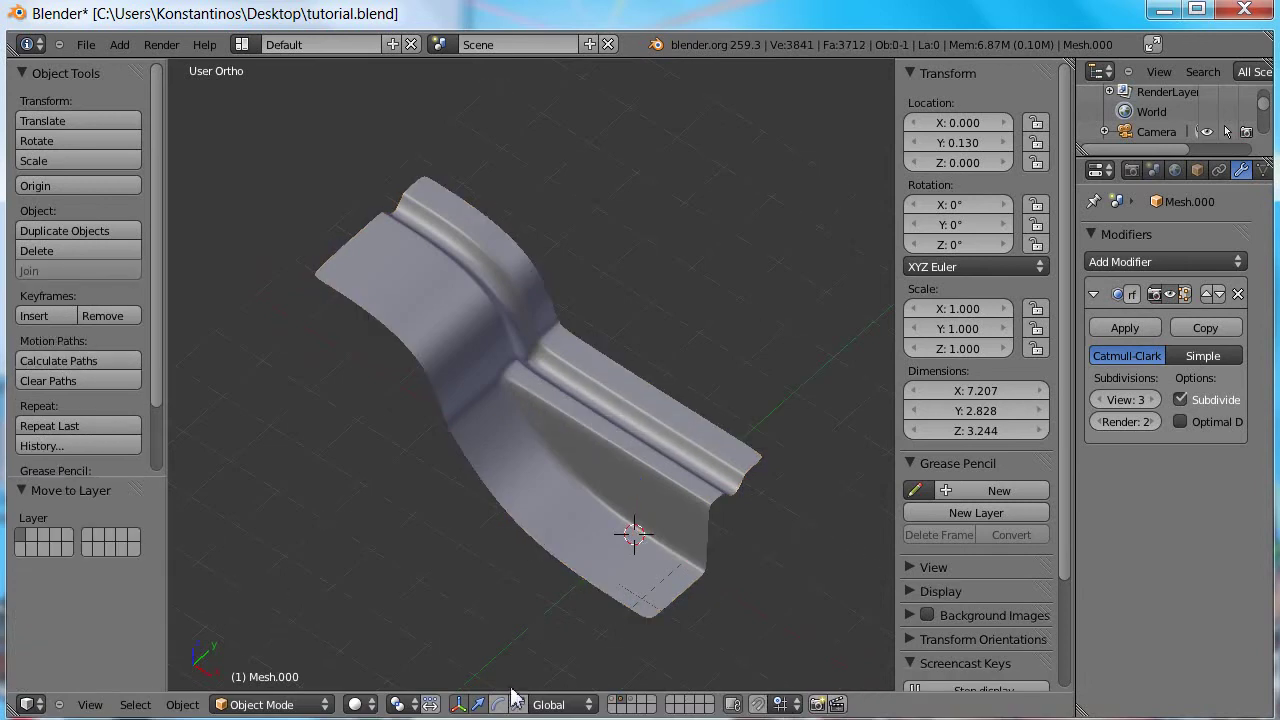
{"action": "left_click", "coordinate": [615, 702]}
- Open the copied panel for mesh editing, hide the properties sidebar and add the groove's upper edge loop to the selection
{"action": "middle_click_drag", "start_coordinate": [588, 424], "coordinate": [589, 377]}
{"action": "key", "text": "Tab"}
{"action": "scroll", "coordinate": [591, 408], "scroll_direction": "up", "scroll_amount": 3}
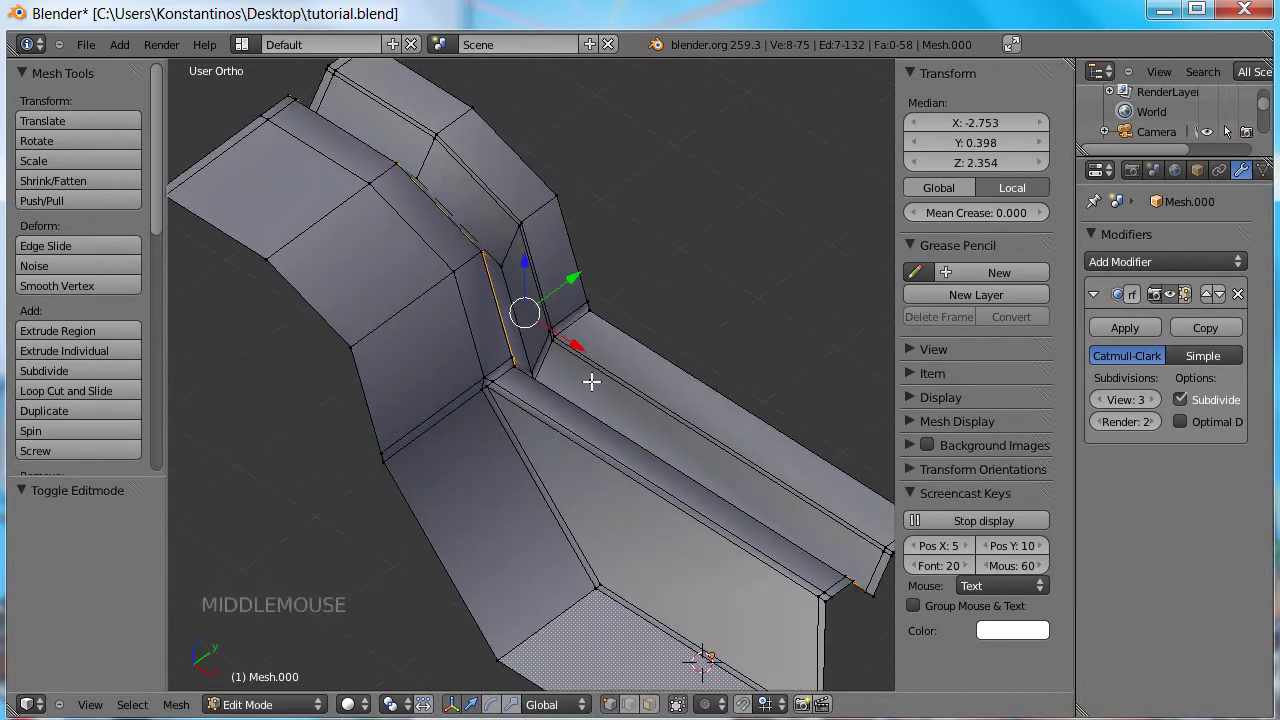
{"action": "key", "text": "n"}
{"action": "middle_click_drag", "start_coordinate": [760, 370], "coordinate": [689, 351]}
{"action": "scroll", "coordinate": [666, 363], "scroll_direction": "down", "scroll_amount": 2}
{"action": "right_click", "coordinate": [697, 380], "text": "alt+shift"}
{"action": "key", "text": "Tab"}
{"action": "middle_click_drag", "start_coordinate": [590, 275], "coordinate": [699, 375]}
{"action": "key", "text": "Tab"}
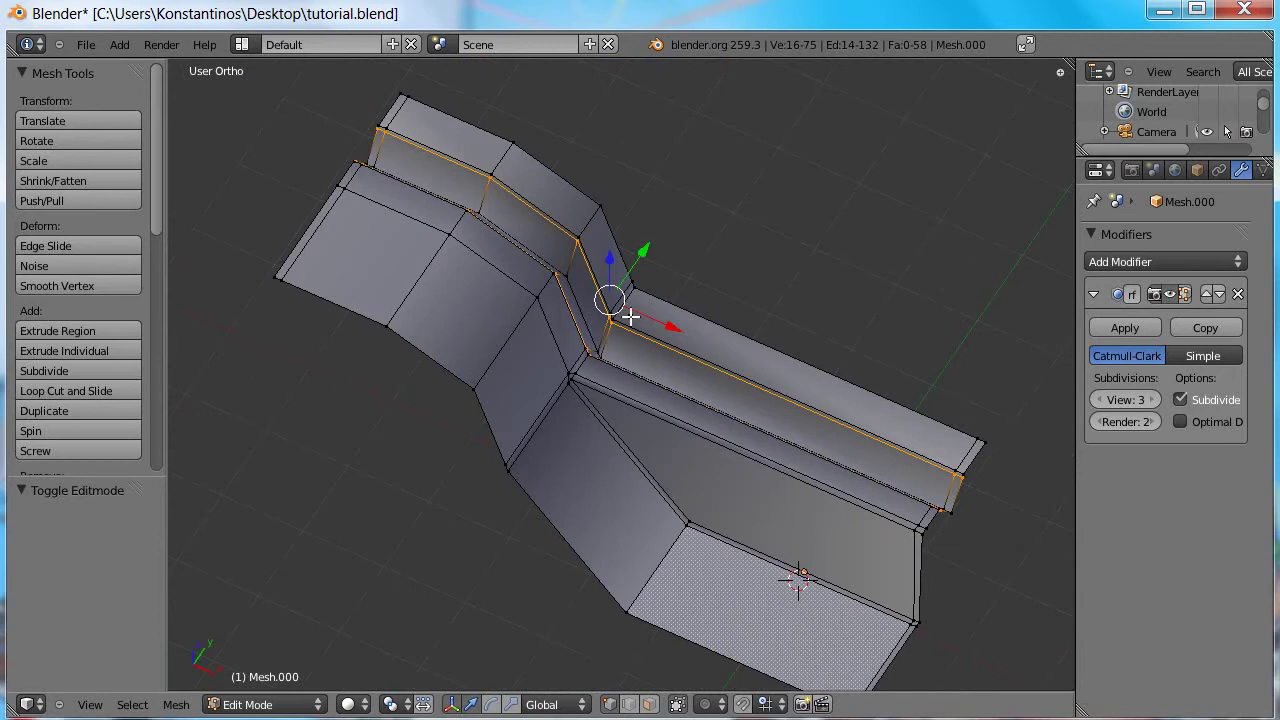
- Deselect all vertices and frame the panel's straight section with the recessed wall from above
{"action": "key", "text": "KP_7"}
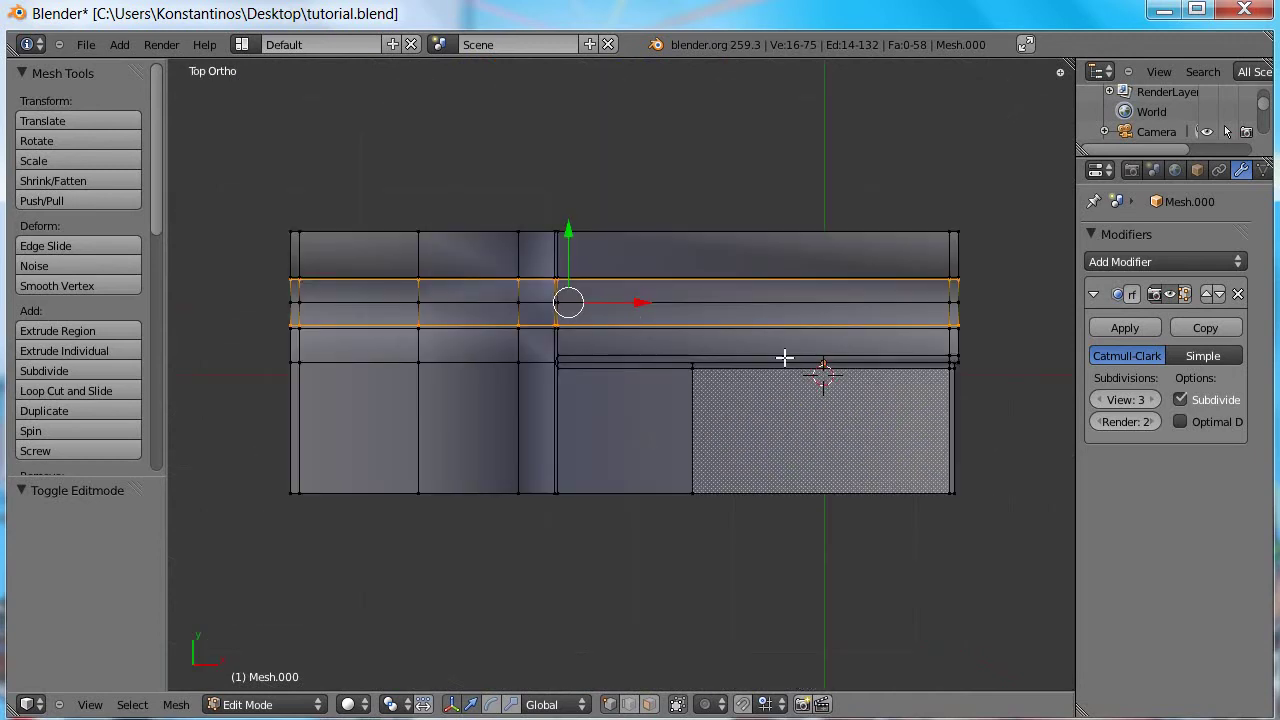
{"action": "scroll", "coordinate": [851, 361], "scroll_direction": "up", "scroll_amount": 3}
{"action": "middle_click_drag", "start_coordinate": [851, 352], "coordinate": [575, 352], "text": "shift"}
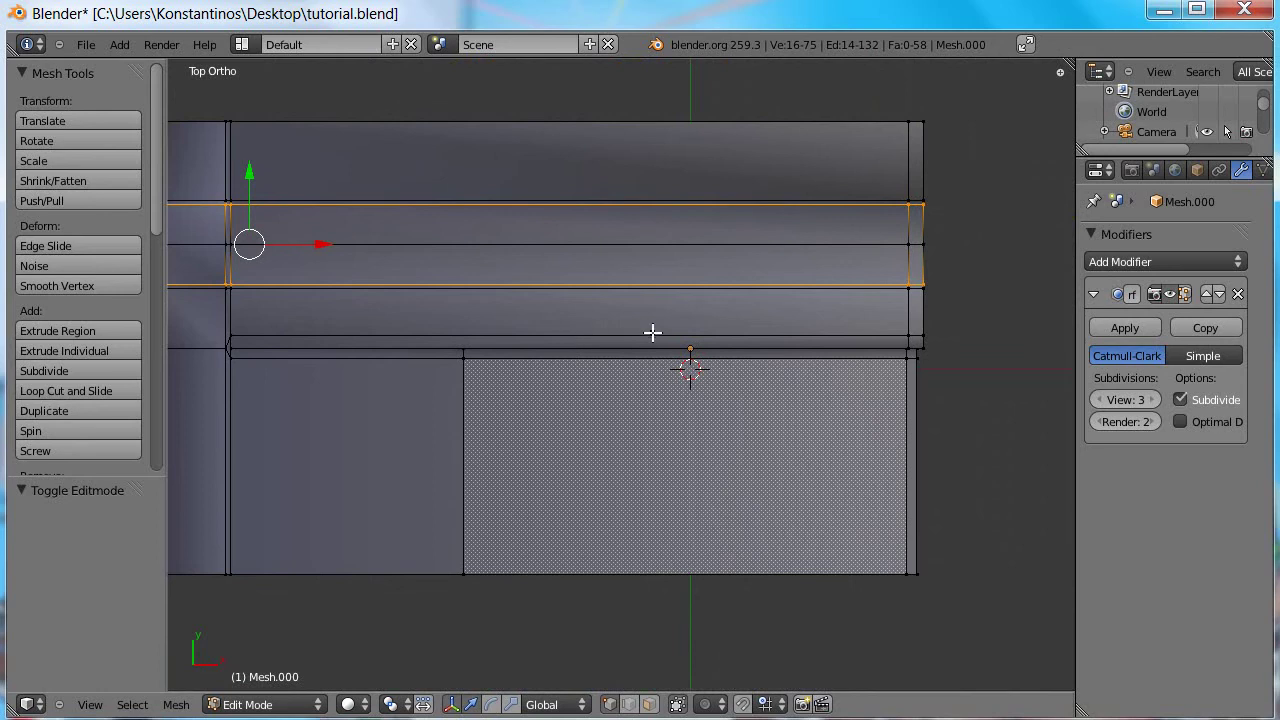
{"action": "middle_click_drag", "start_coordinate": [649, 364], "coordinate": [597, 304]}
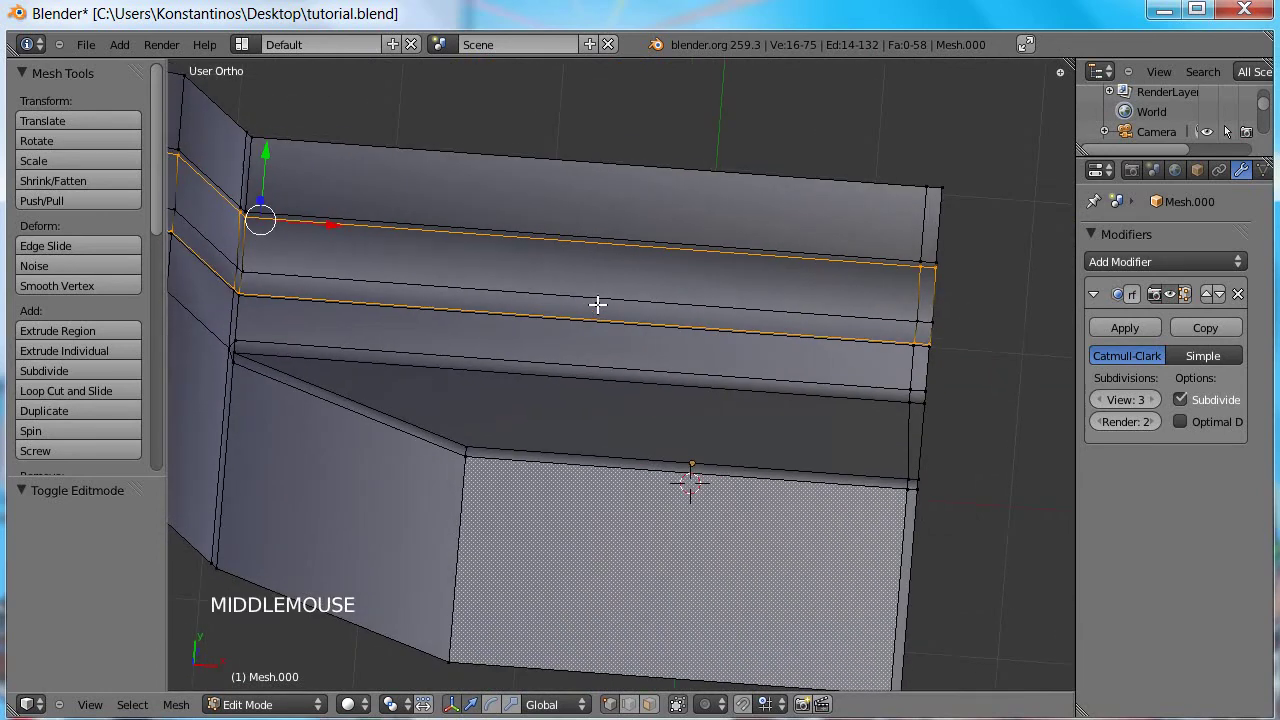
{"action": "key", "text": "k"}
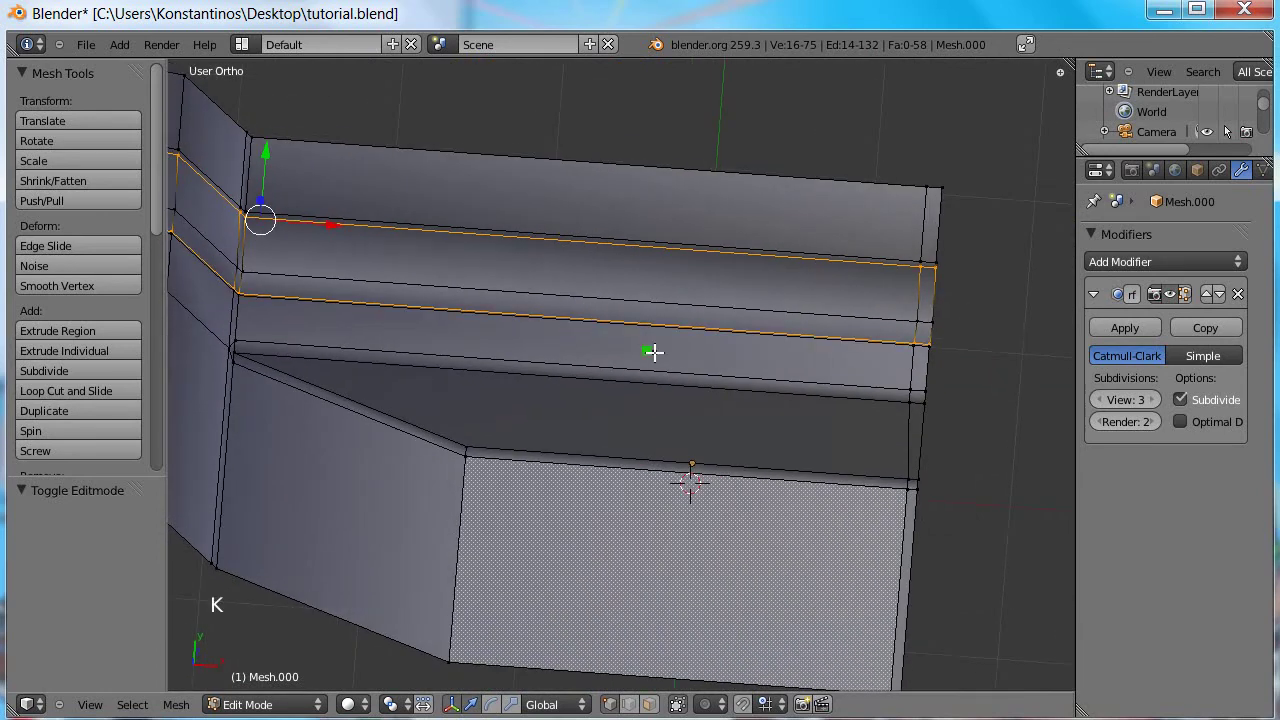
{"action": "key", "text": "a"}
{"action": "middle_click_drag", "start_coordinate": [626, 343], "coordinate": [569, 334]}
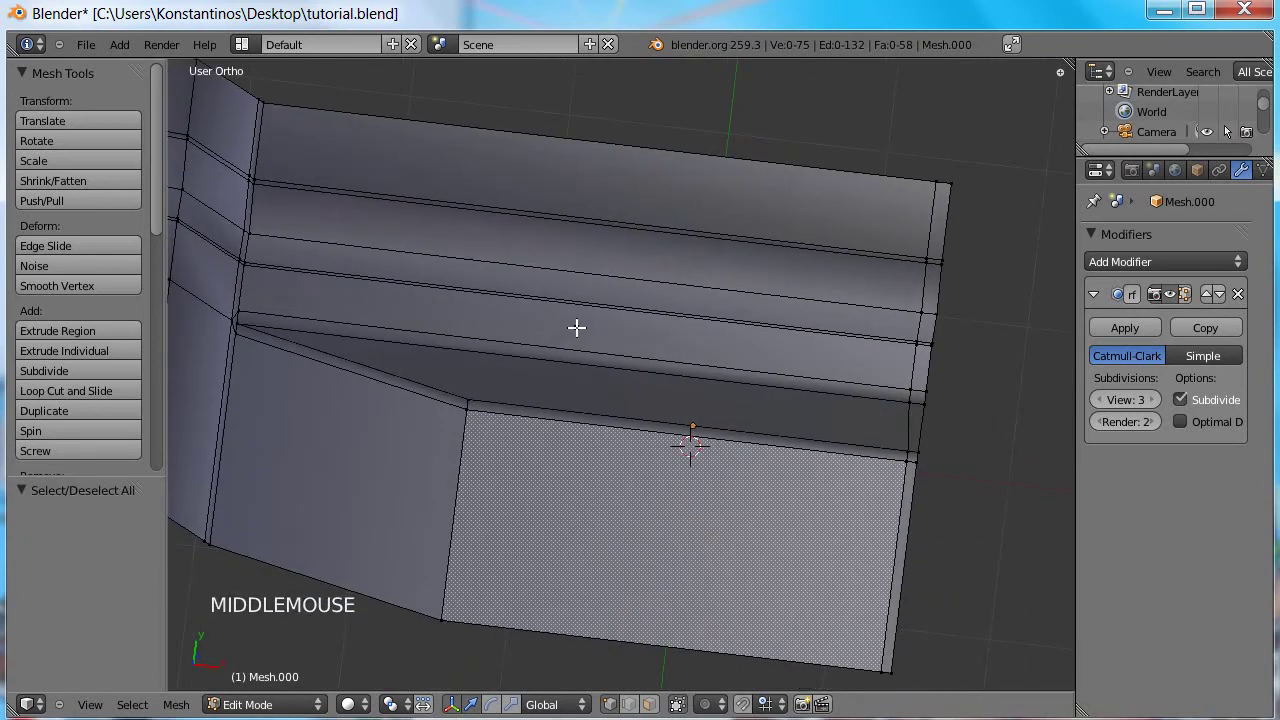
- Try a knife cut from the groove's near edge across the ledge, recessed wall and flat face to the outer border
{"action": "key", "text": "k"}
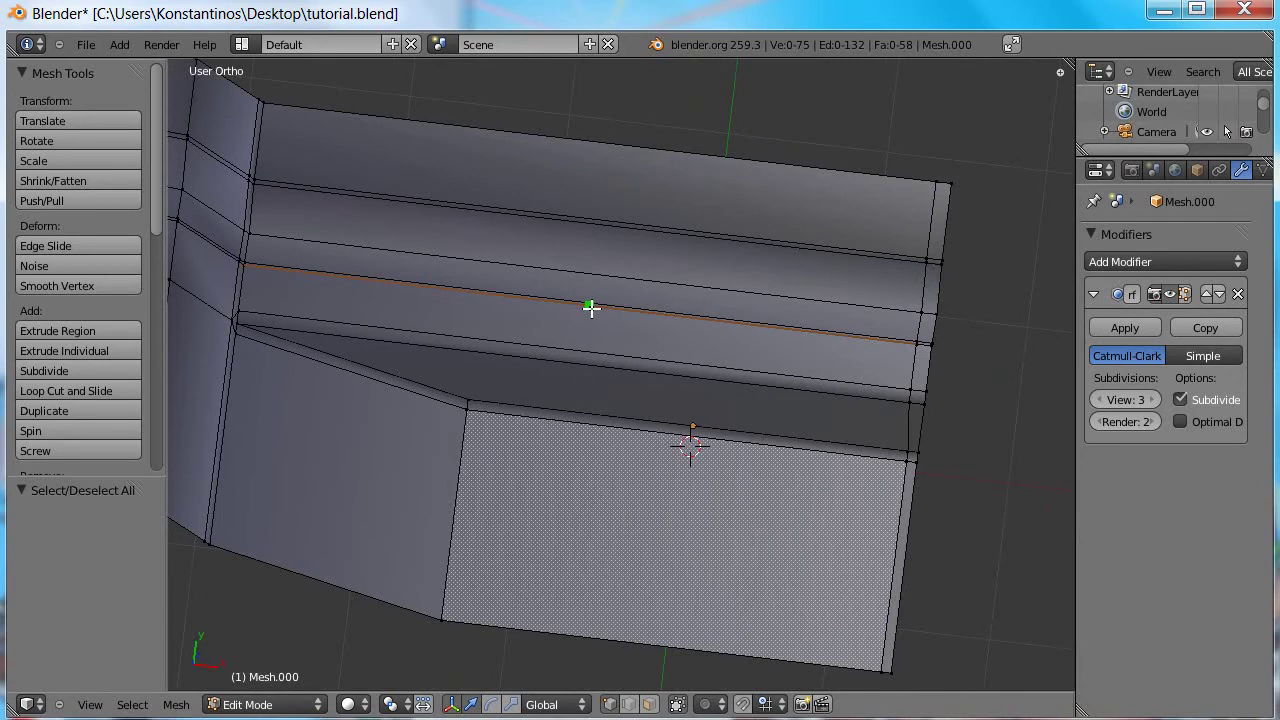
{"action": "left_click", "coordinate": [591, 307]}
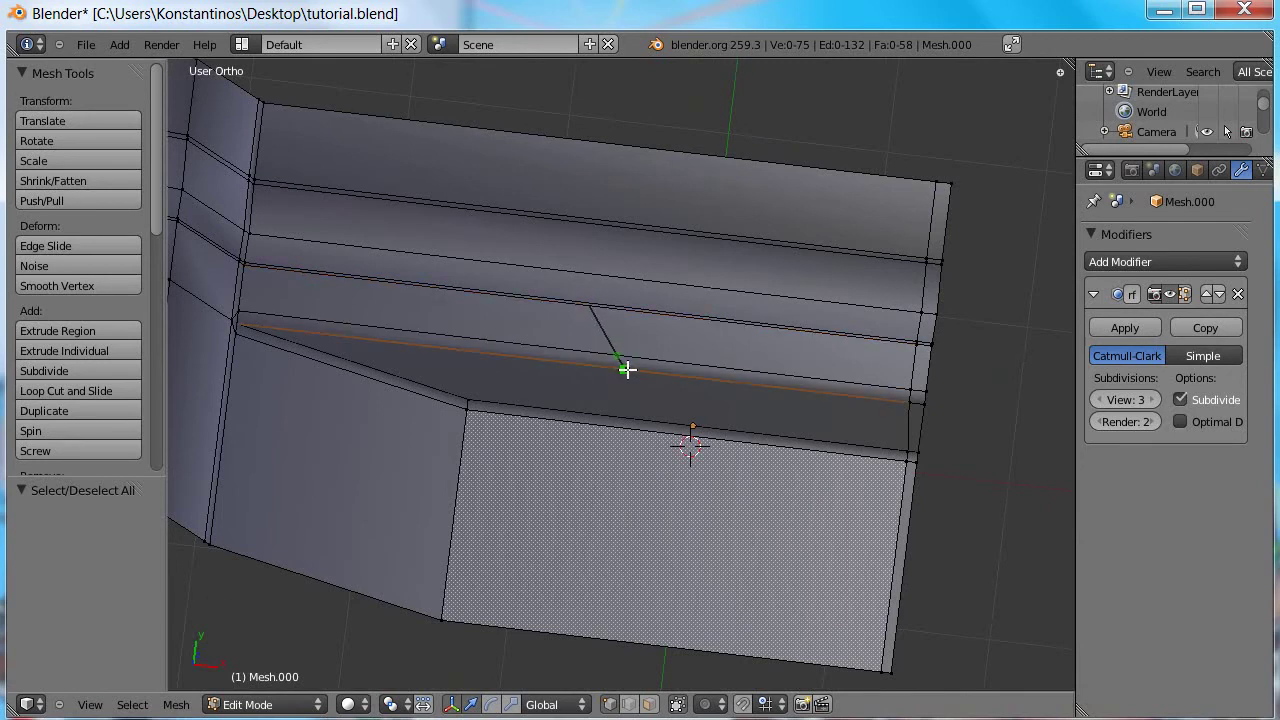
{"action": "left_click", "coordinate": [625, 369]}
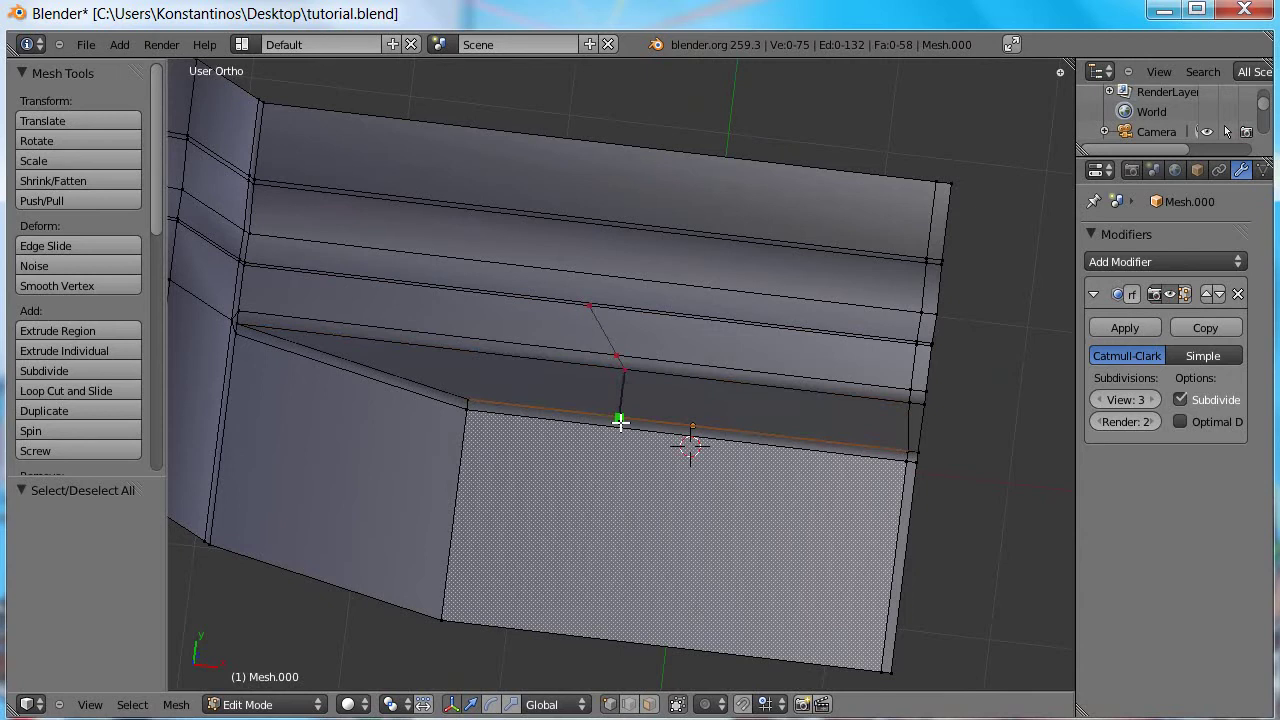
{"action": "left_click", "coordinate": [621, 425]}
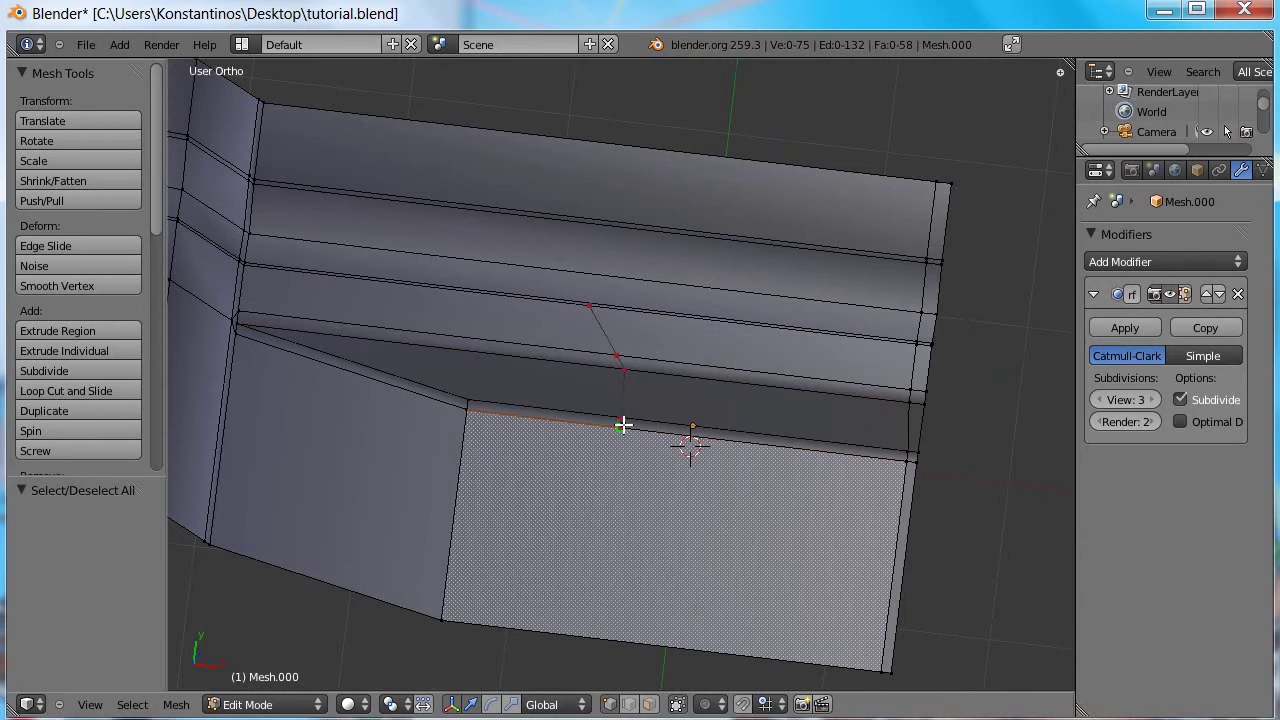
{"action": "left_click", "coordinate": [593, 636]}
{"action": "right_click", "coordinate": [649, 539]}
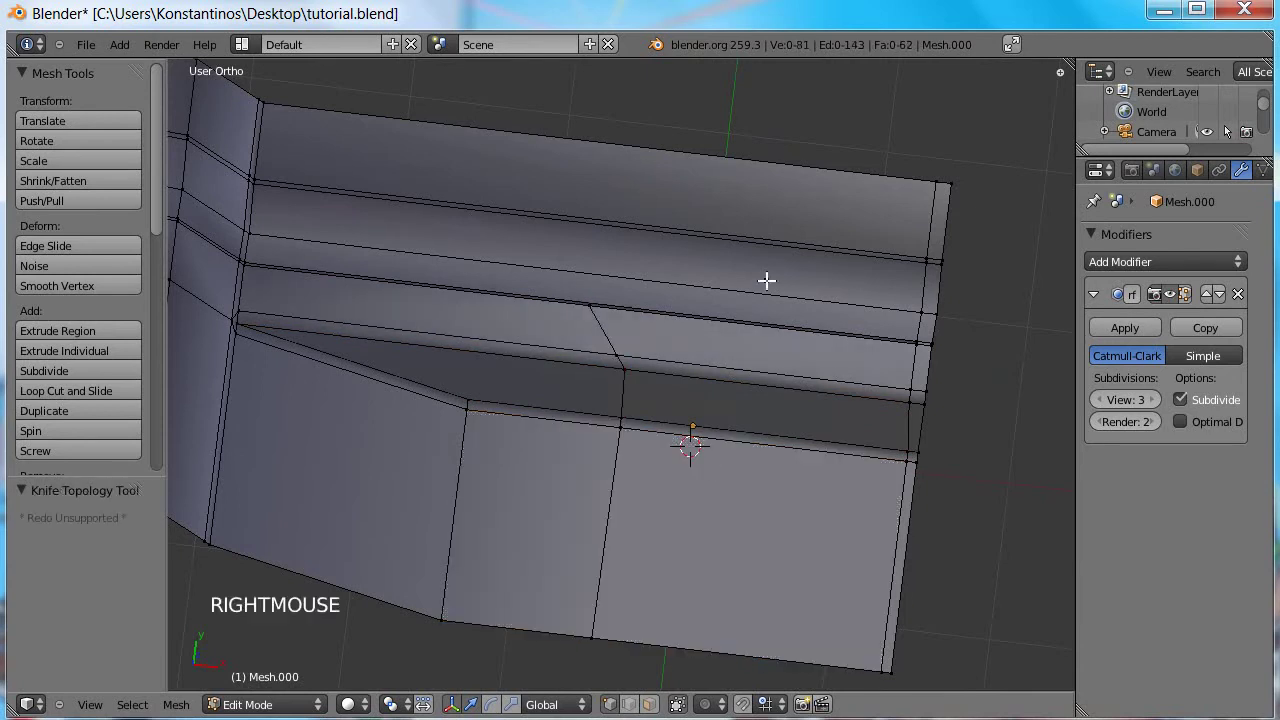
- Try a second knife cut nearer the panel's end, from the groove's far edge over the ledge and wall to the outer border
{"action": "key", "text": "k"}
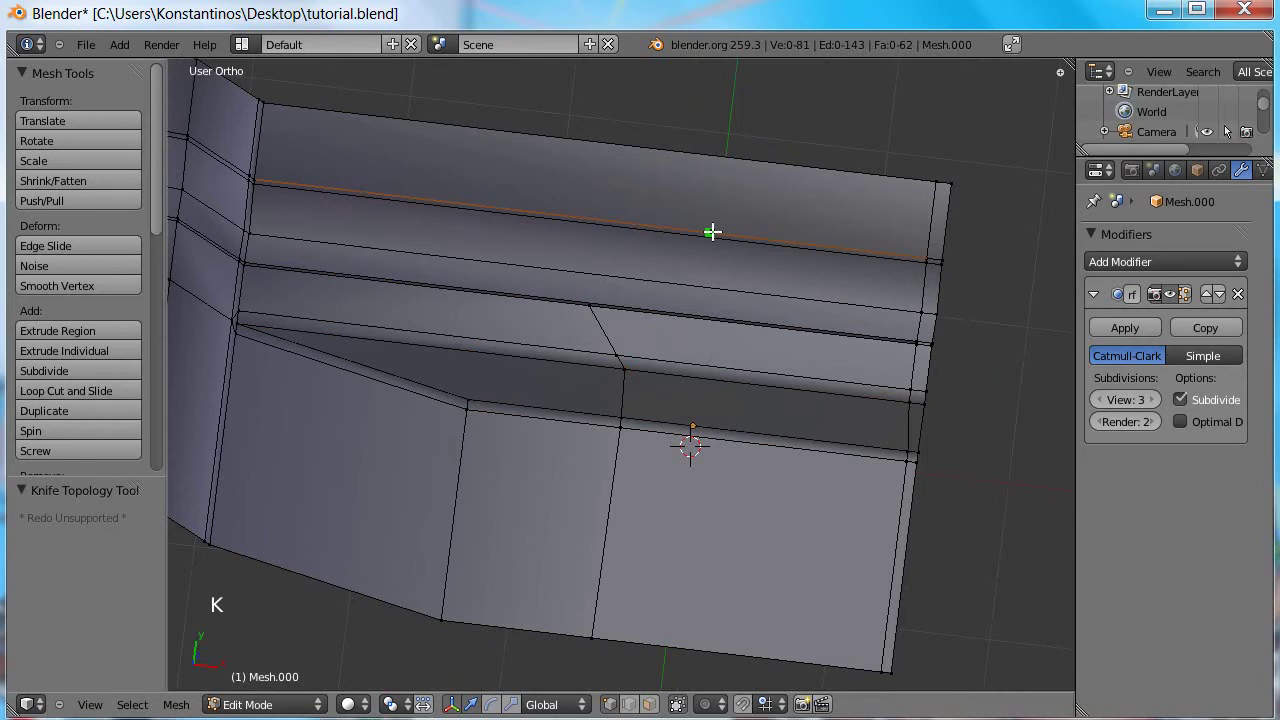
{"action": "left_click", "coordinate": [718, 232]}
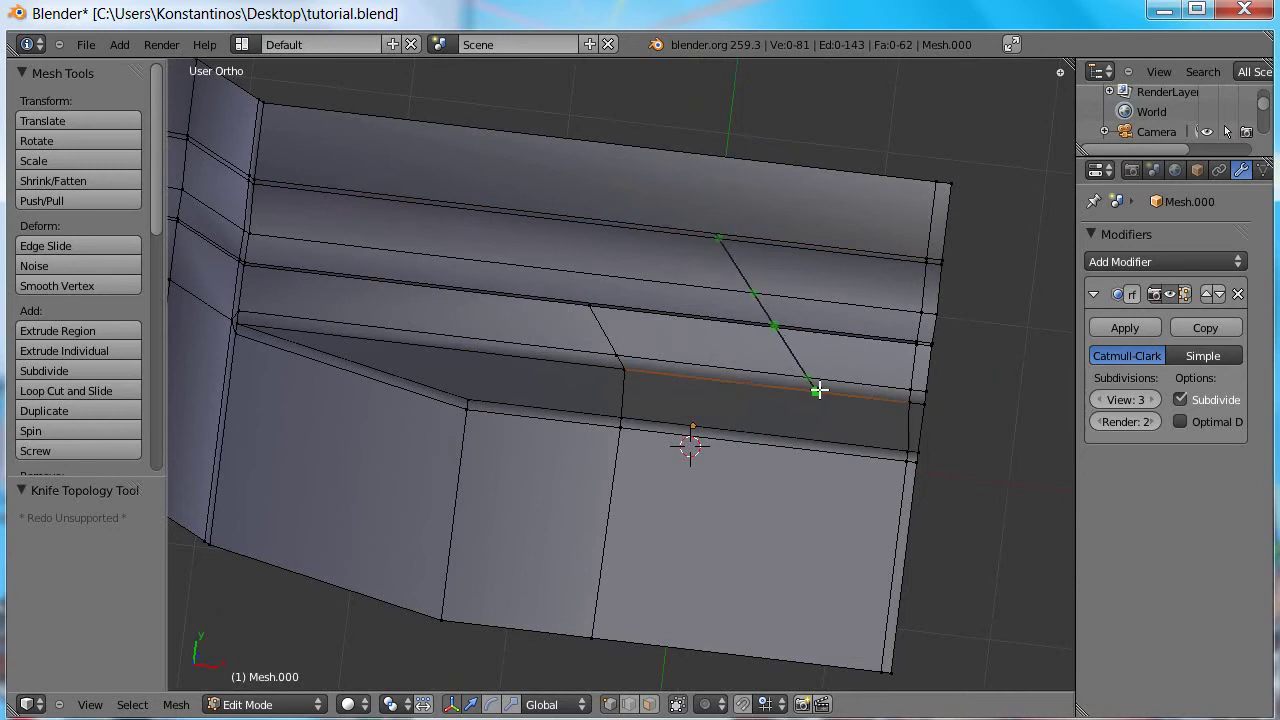
{"action": "left_click", "coordinate": [805, 393]}
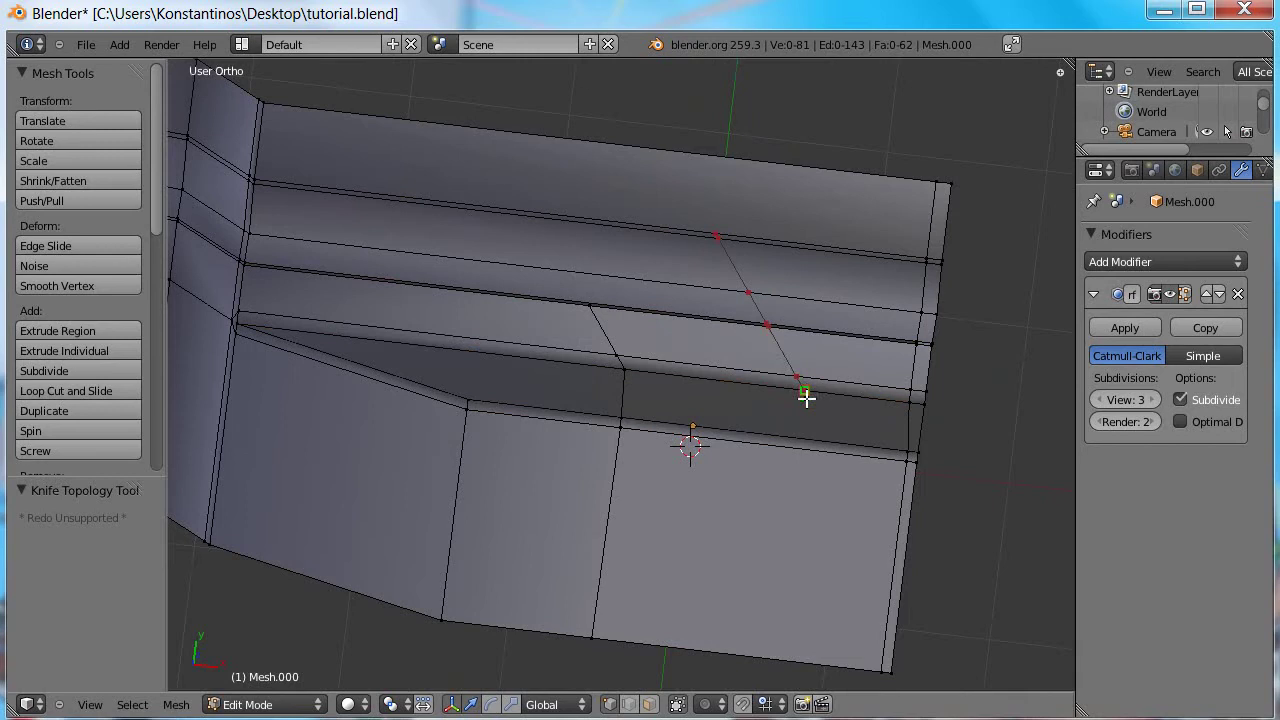
{"action": "left_click", "coordinate": [772, 658]}
{"action": "right_click", "coordinate": [709, 560]}
- Inspect the cut area from behind and undo both knife cuts
{"action": "middle_click_drag", "start_coordinate": [740, 563], "coordinate": [686, 471]}
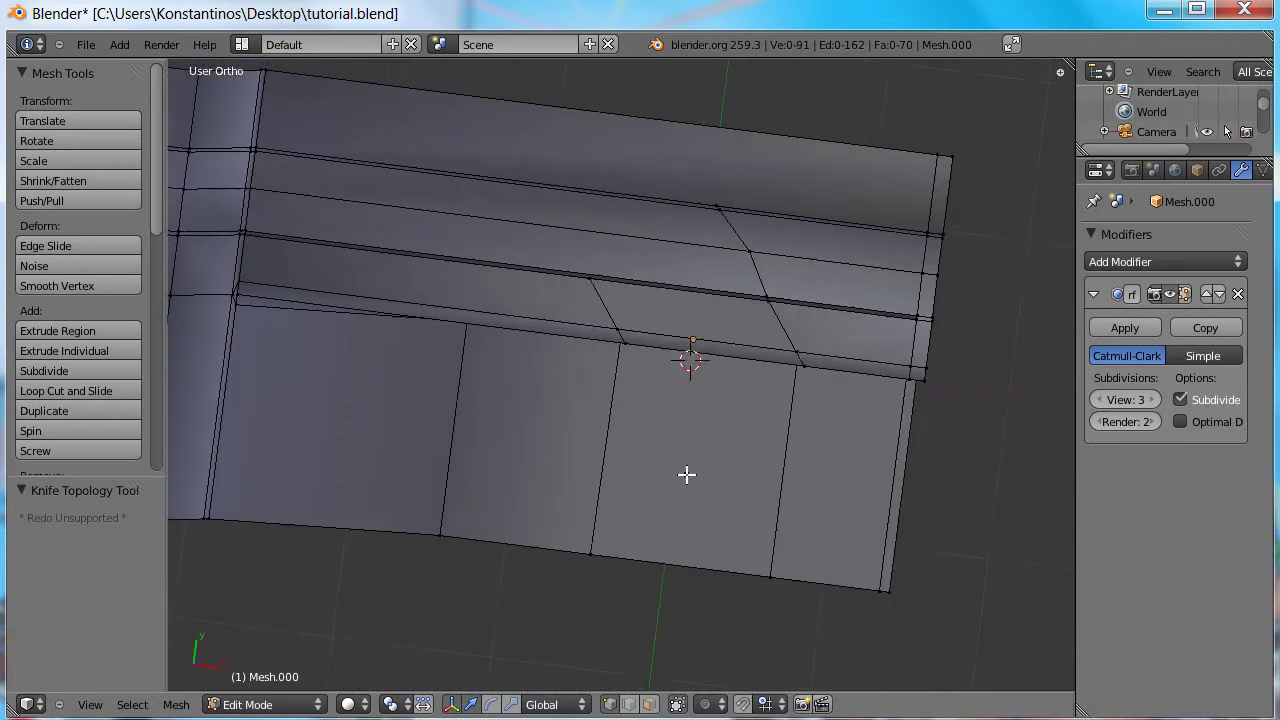
{"action": "scroll", "coordinate": [591, 274], "scroll_direction": "up", "scroll_amount": 2}
{"action": "middle_click_drag", "start_coordinate": [651, 398], "coordinate": [195, 322]}
{"action": "key", "text": "Tab"}
{"action": "key", "text": "Tab"}
{"action": "middle_click_drag", "start_coordinate": [769, 468], "coordinate": [783, 477]}
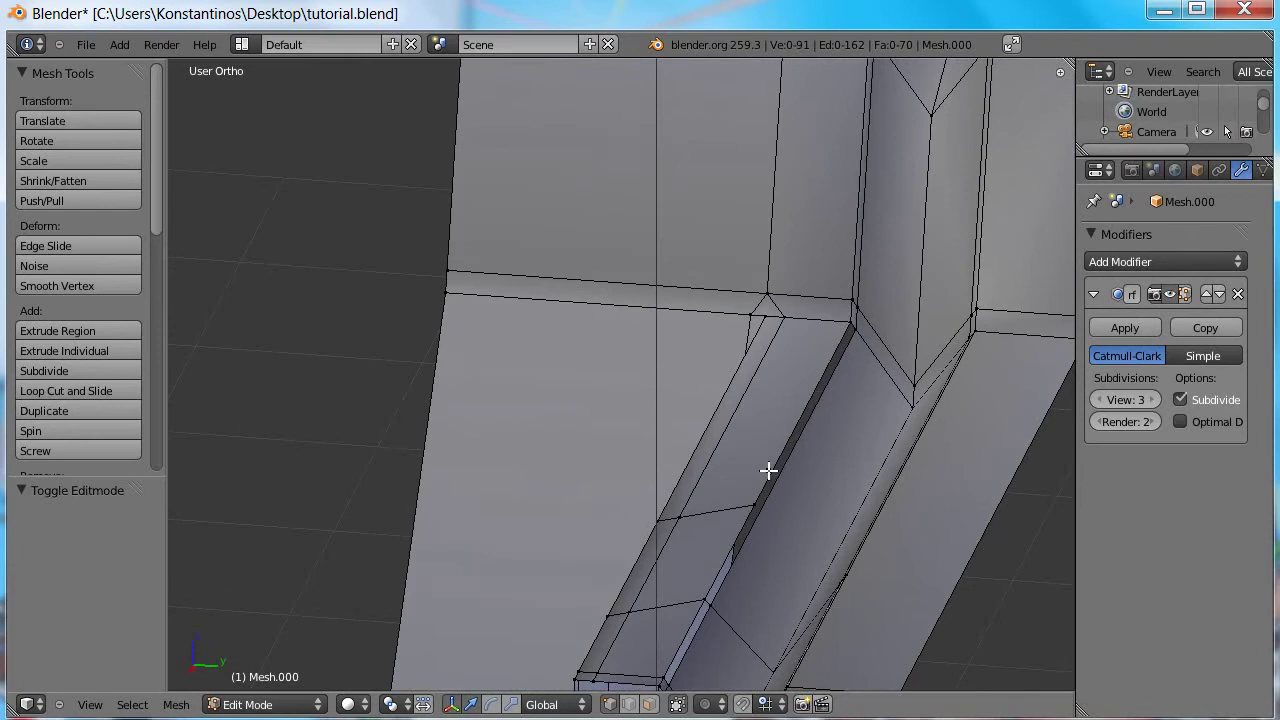
{"action": "key", "text": "ctrl+z"}
{"action": "key", "text": "ctrl+z"}
{"action": "key", "text": "ctrl+z"}
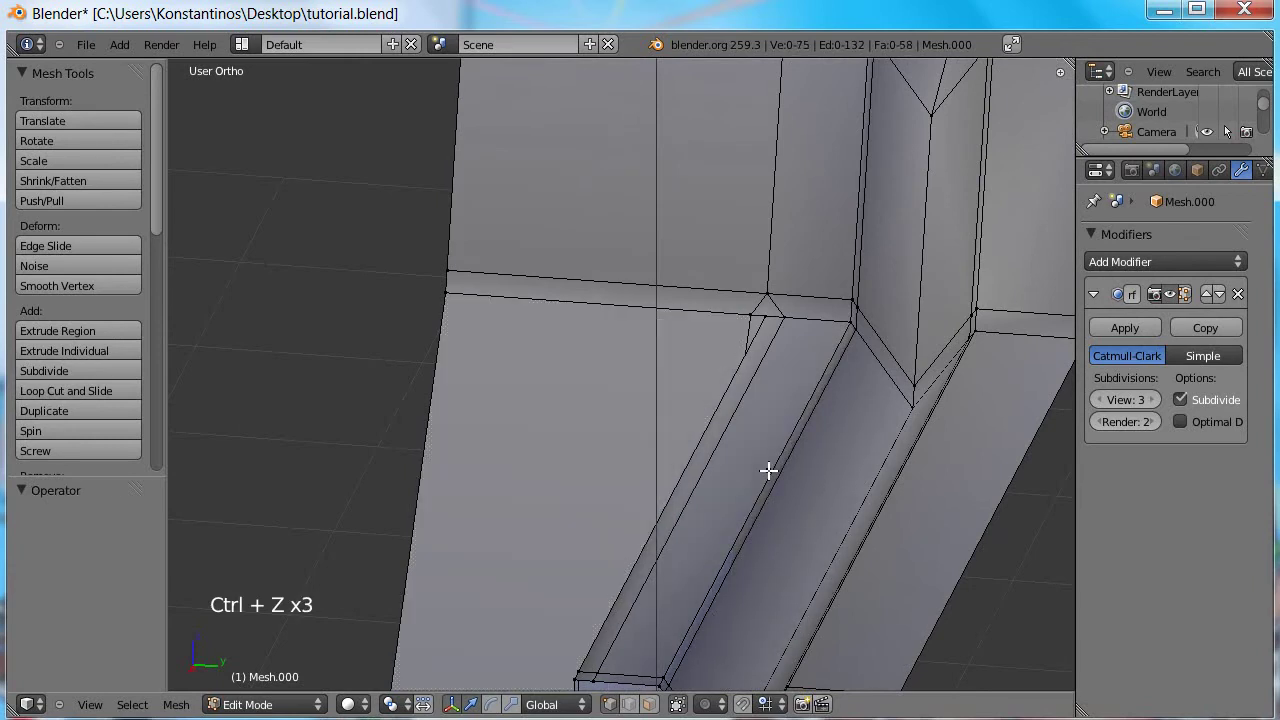
- Try a short knife cut across the ledge between the groove and the recessed wall, and undo it
{"action": "key", "text": "k"}
{"action": "left_click", "coordinate": [767, 482]}
{"action": "left_click", "coordinate": [668, 515]}
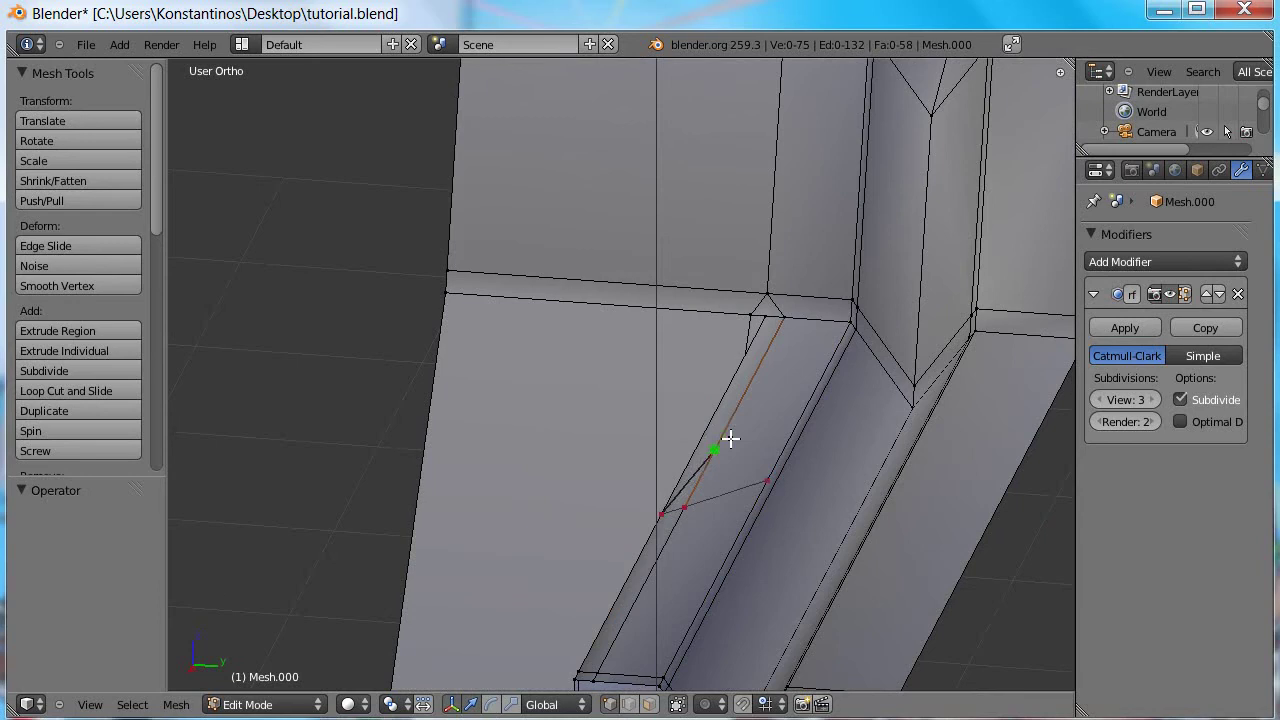
{"action": "right_click", "coordinate": [705, 457]}
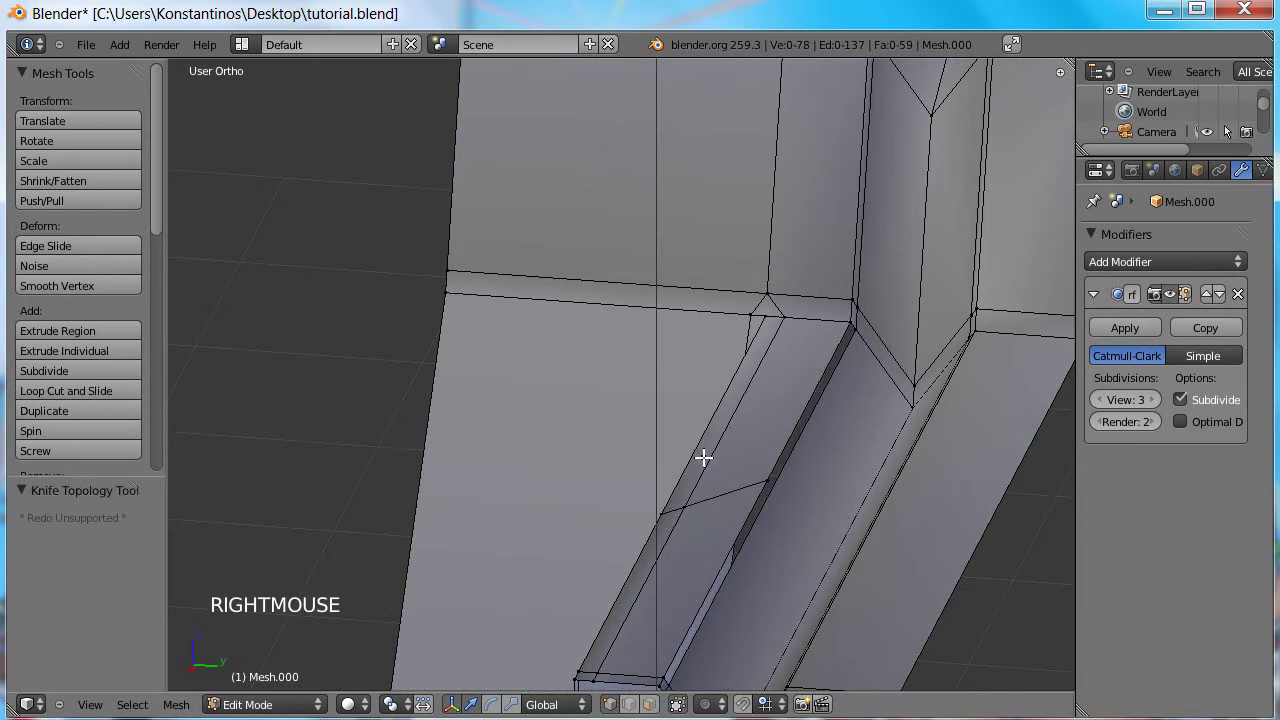
{"action": "mouse_move", "coordinate": [703, 457]}
{"action": "middle_mouse_down"}
{"action": "mouse_move", "coordinate": [743, 491]}
{"action": "mouse_move", "coordinate": [704, 463]}
{"action": "middle_mouse_up"}
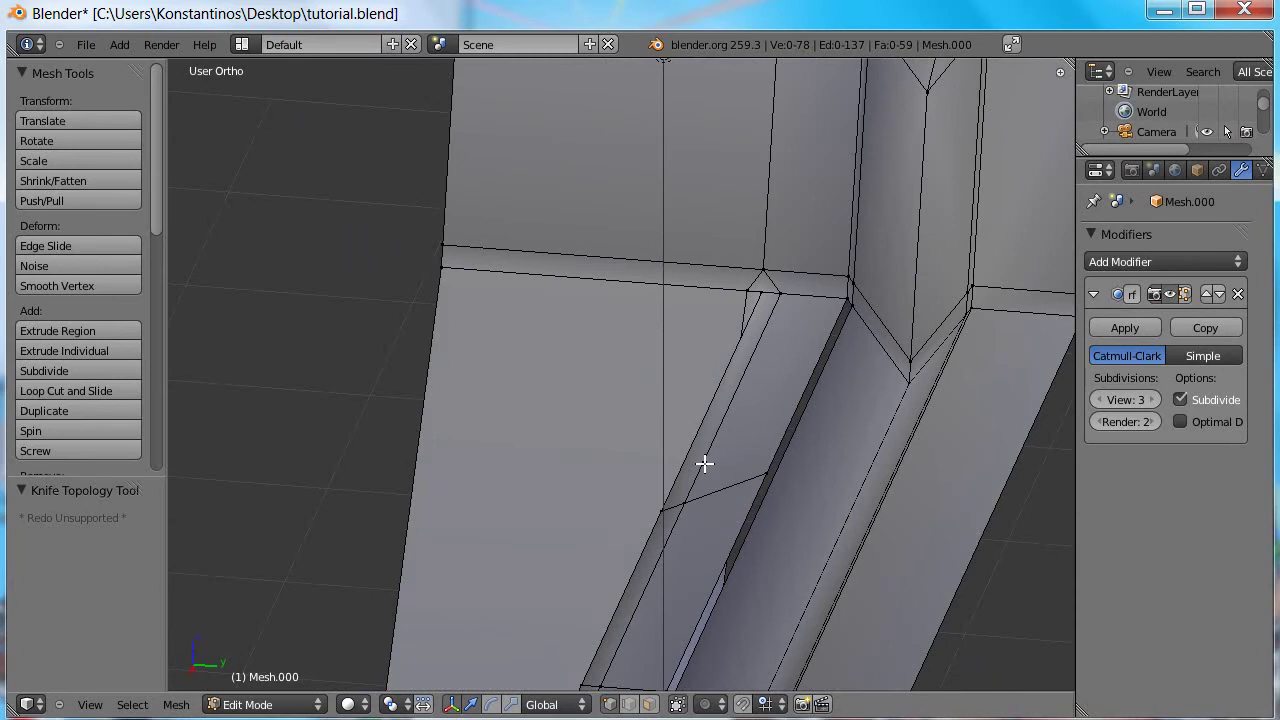
{"action": "middle_click_drag", "start_coordinate": [735, 468], "coordinate": [611, 411]}
{"action": "key", "text": "ctrl+z"}
- Knife-cut a continuous line from the groove's near edge over the ledge and recessed wall to the flat face's outer border
{"action": "key", "text": "k"}
{"action": "left_click", "coordinate": [599, 264]}
{"action": "left_click", "coordinate": [626, 361]}
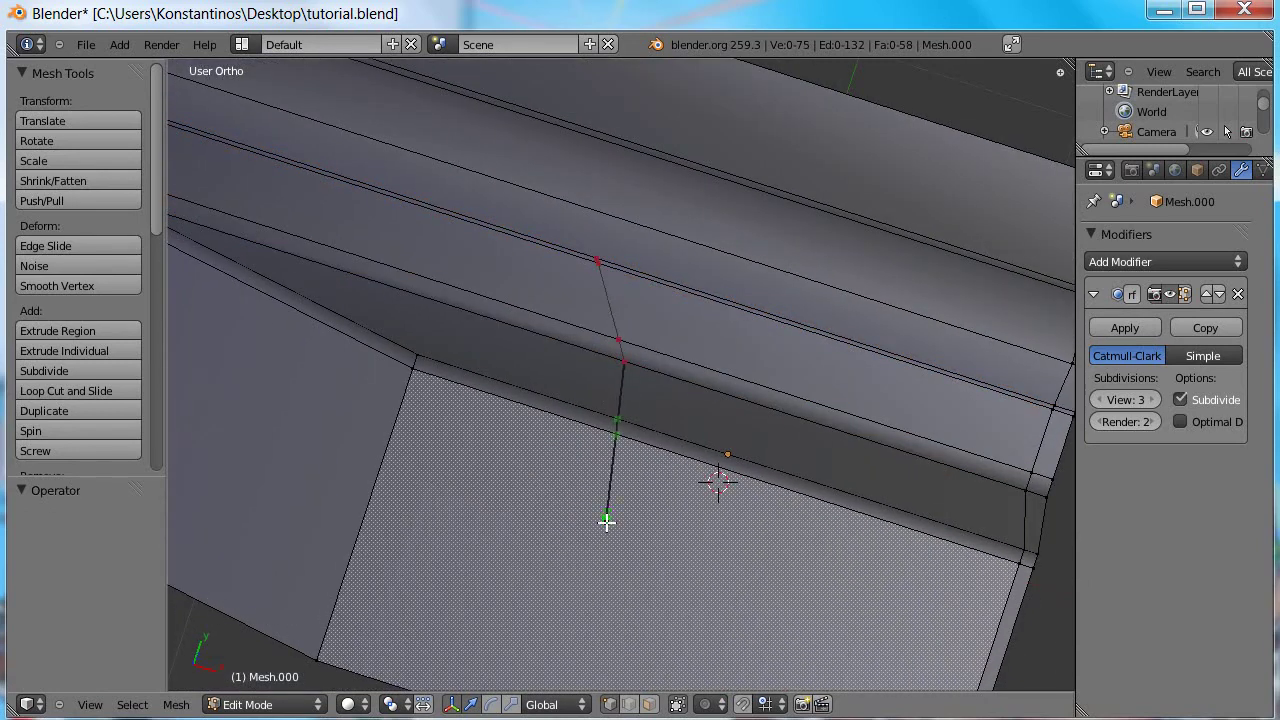
{"action": "scroll", "coordinate": [584, 492], "scroll_direction": "down", "scroll_amount": 2}
{"action": "left_click", "coordinate": [549, 616]}
{"action": "key", "text": "Return"}
{"action": "mouse_move", "coordinate": [576, 286]}
{"action": "middle_mouse_down"}
{"action": "mouse_move", "coordinate": [471, 314]}
{"action": "mouse_move", "coordinate": [369, 200]}
{"action": "mouse_move", "coordinate": [566, 289]}
{"action": "middle_mouse_up"}
{"action": "key", "text": "Tab"}
{"action": "key", "text": "Tab"}
- Add a closely spaced parallel knife cut on the bend side of the existing one, from the groove edge to the outer border
{"action": "middle_click_drag", "start_coordinate": [646, 374], "coordinate": [900, 469]}
{"action": "scroll", "coordinate": [531, 289], "scroll_direction": "up", "scroll_amount": 3}
{"action": "mouse_move", "coordinate": [531, 289]}
{"action": "middle_mouse_down"}
{"action": "mouse_move", "coordinate": [535, 324]}
{"action": "mouse_move", "coordinate": [528, 302]}
{"action": "middle_mouse_up"}
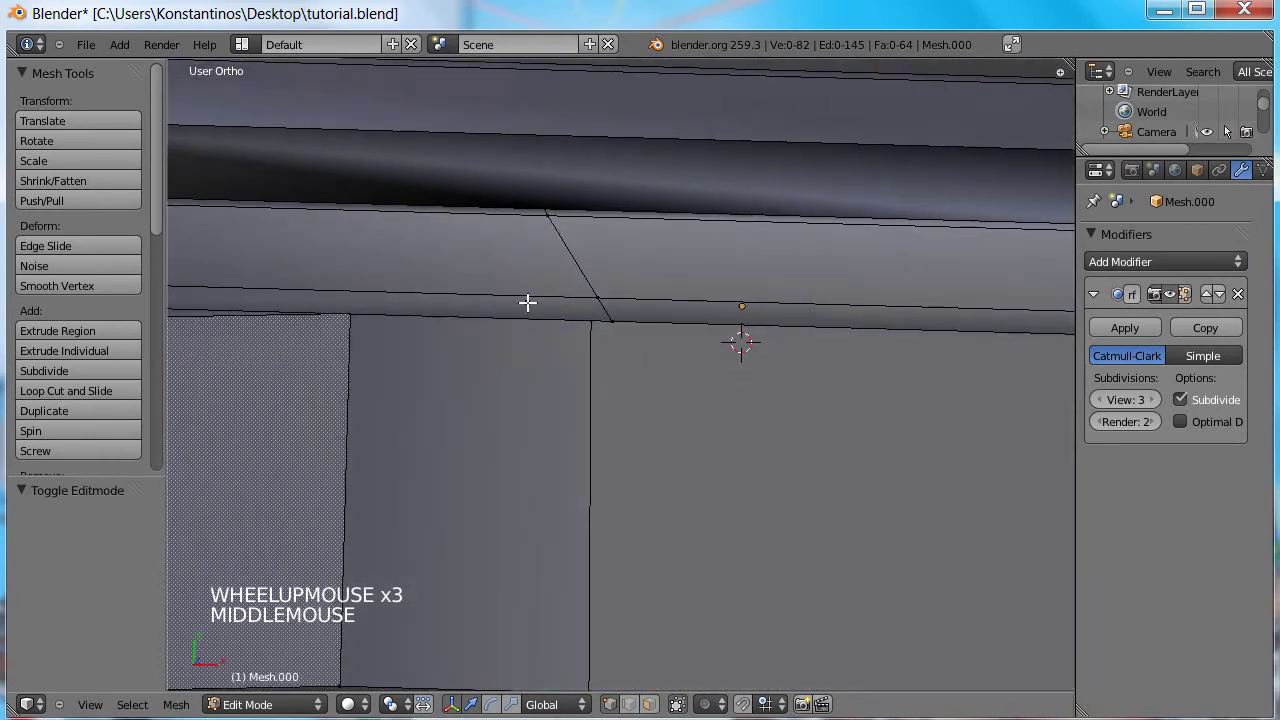
{"action": "key", "text": "k"}
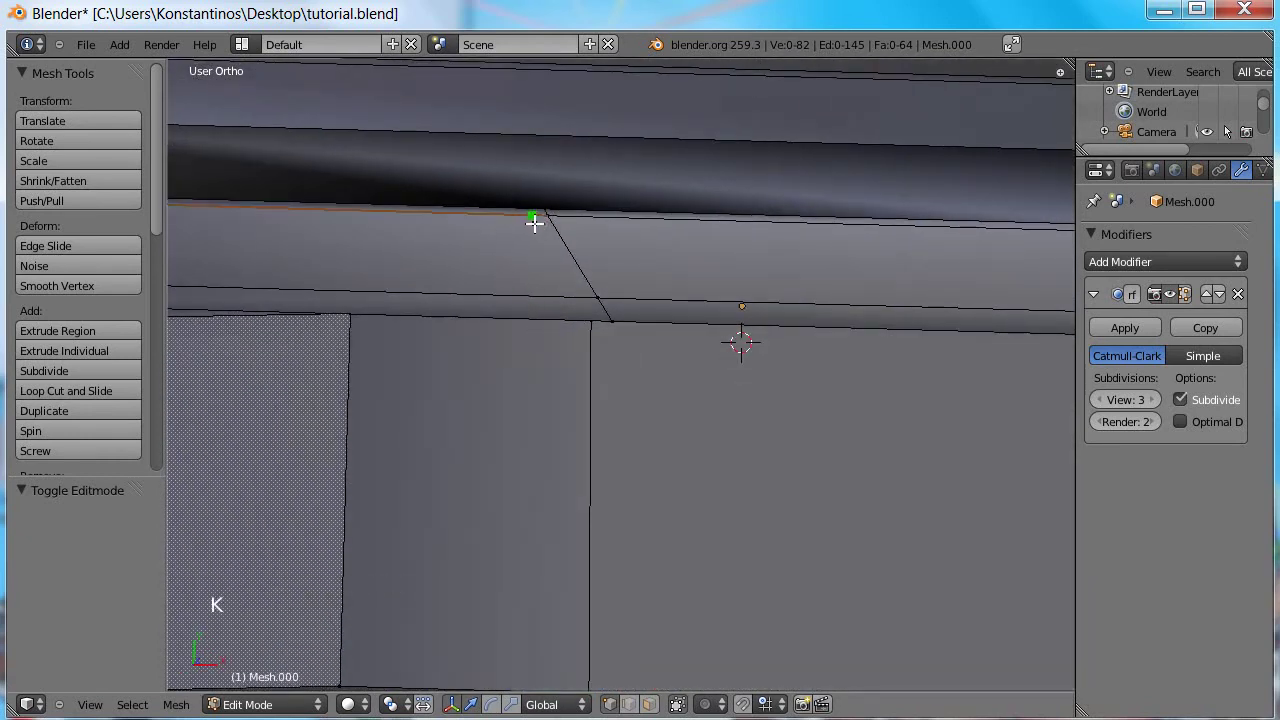
{"action": "left_click", "coordinate": [536, 222]}
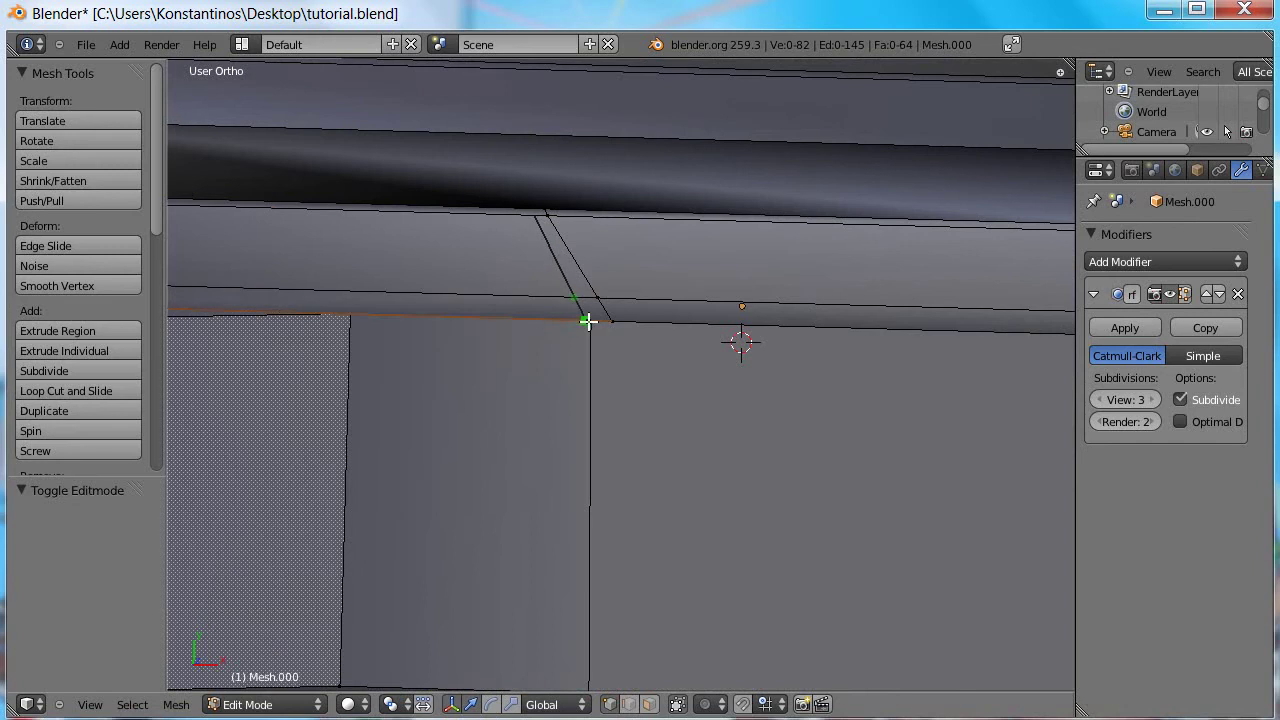
{"action": "middle_click_drag", "start_coordinate": [583, 323], "coordinate": [597, 380]}
{"action": "left_click", "coordinate": [596, 406]}
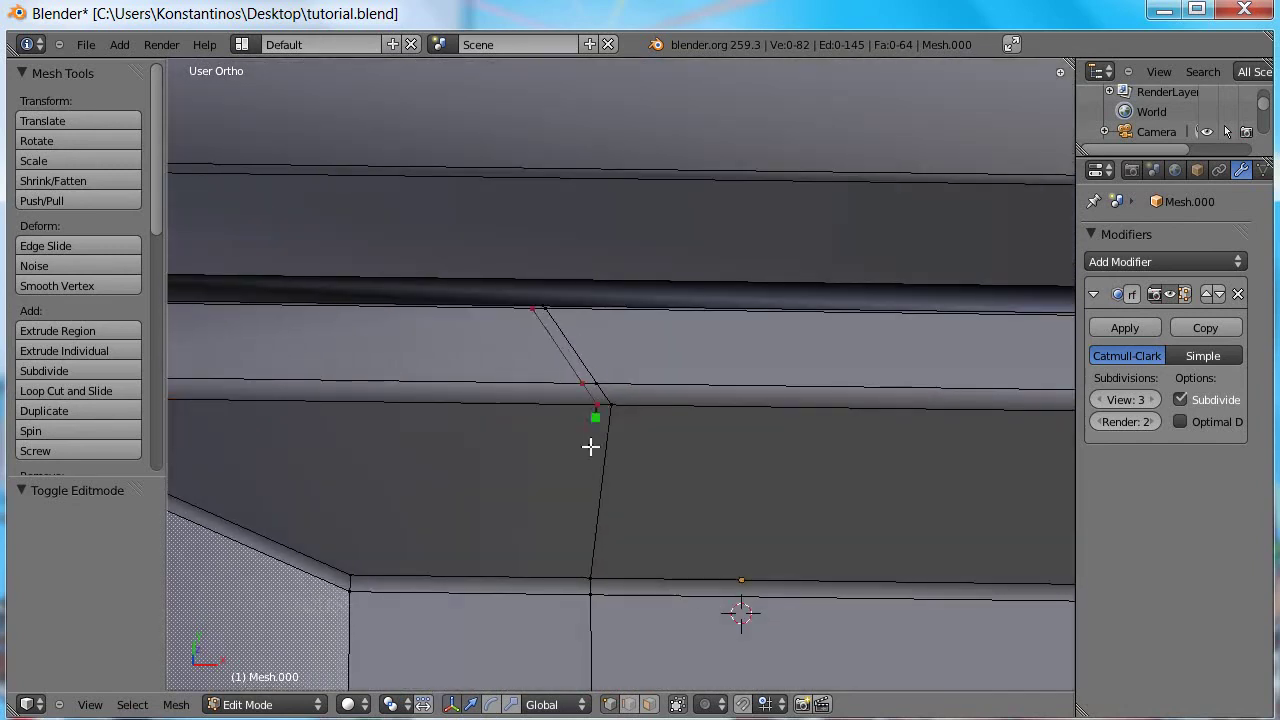
{"action": "left_click", "coordinate": [581, 593]}
{"action": "scroll", "coordinate": [581, 604], "scroll_direction": "down", "scroll_amount": 4}
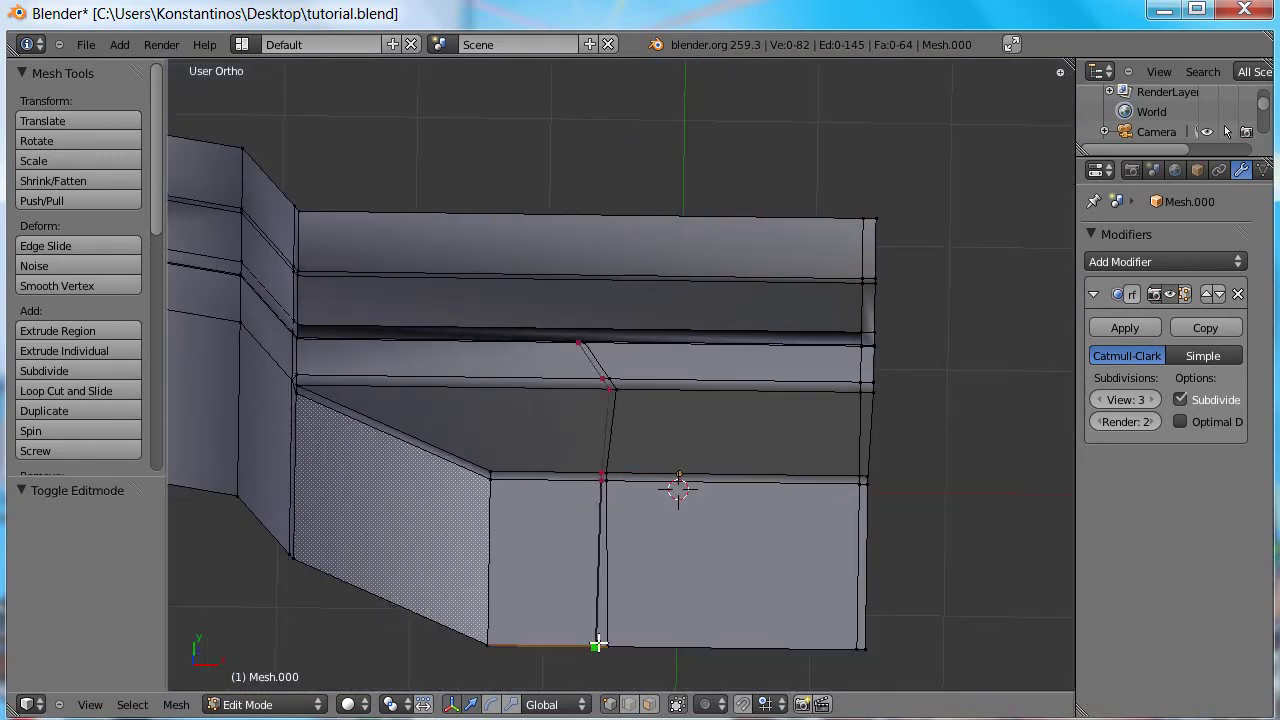
{"action": "left_click", "coordinate": [598, 645]}
{"action": "key", "text": "Return"}
- Knife-cut a line from the groove's far edge across the groove, ledge and recessed wall to the flat face's outer border, nearer the open end
{"action": "middle_click_drag", "start_coordinate": [626, 523], "coordinate": [666, 377]}
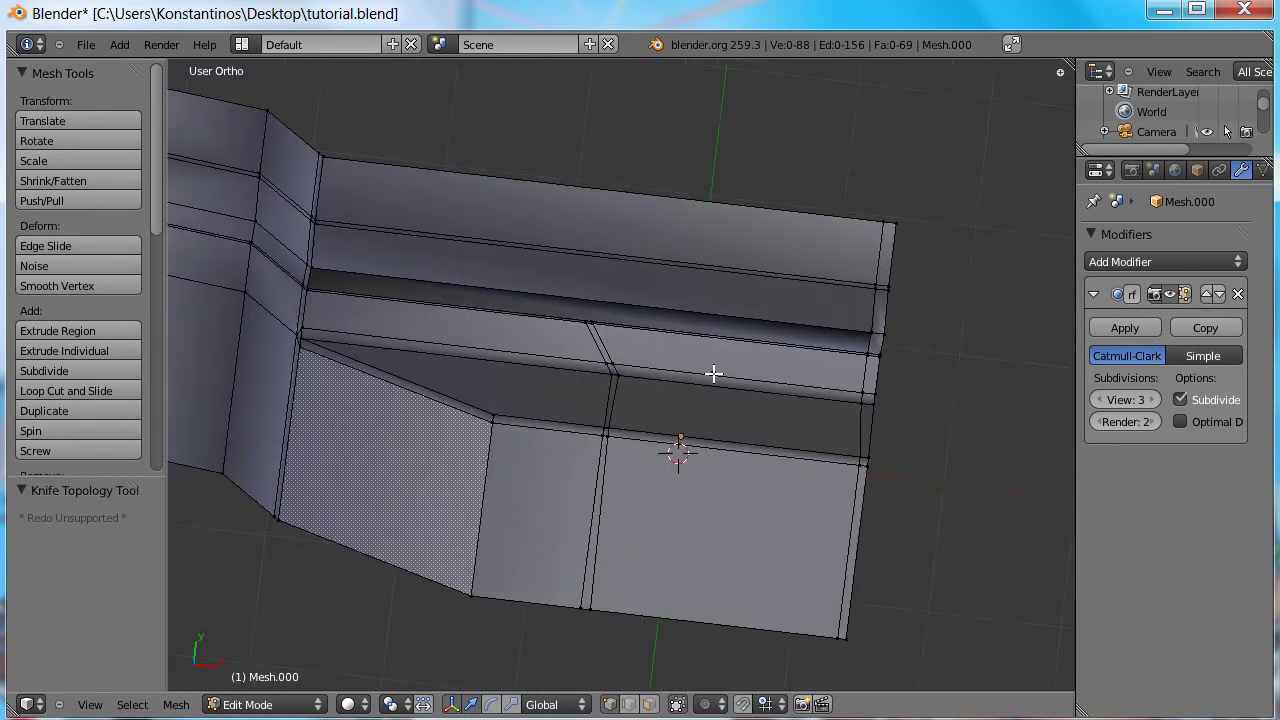
{"action": "scroll", "coordinate": [723, 323], "scroll_direction": "up", "scroll_amount": 1}
{"action": "key", "text": "k"}
{"action": "left_click", "coordinate": [722, 246]}
{"action": "left_click", "coordinate": [760, 332]}
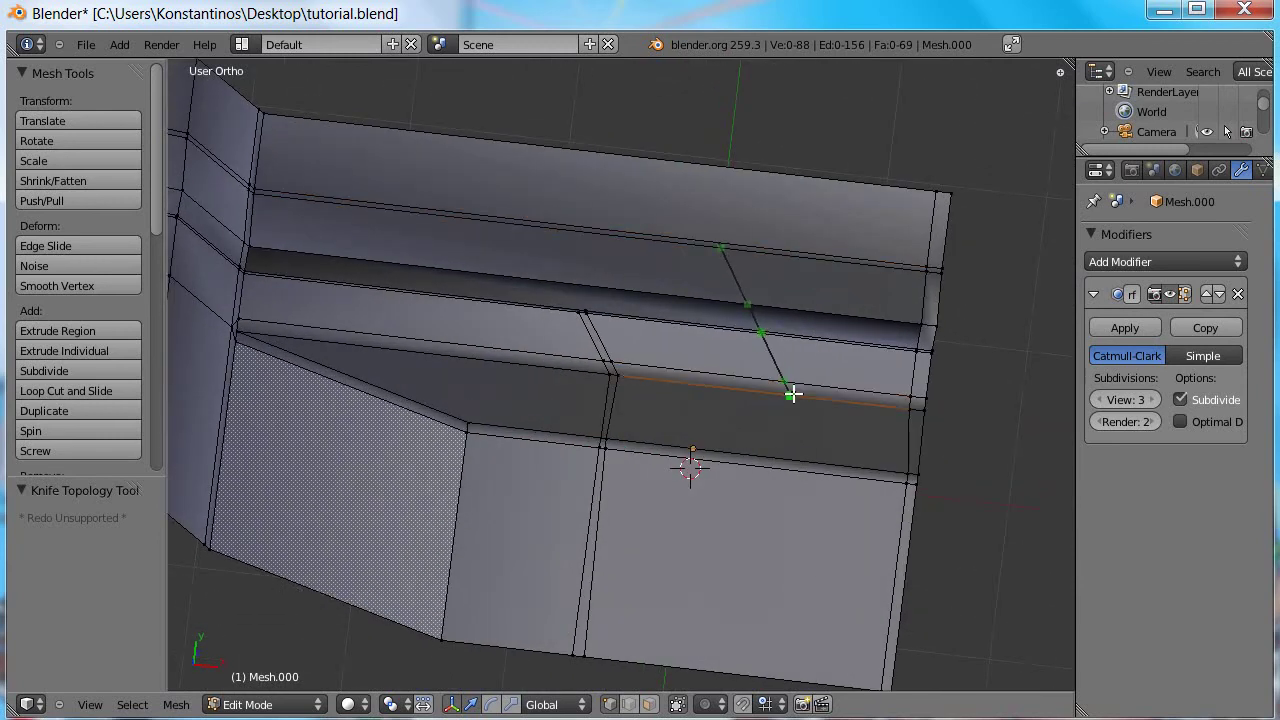
{"action": "left_click", "coordinate": [794, 394]}
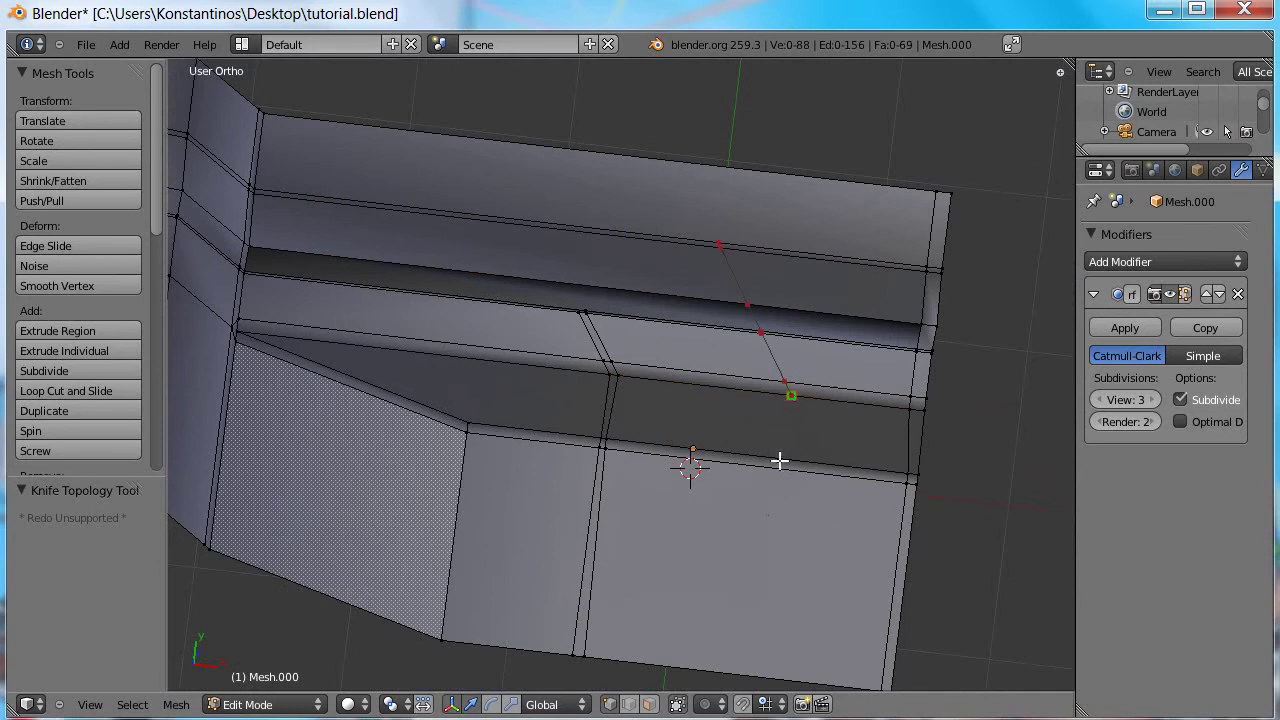
{"action": "left_click", "coordinate": [757, 672]}
{"action": "right_click", "coordinate": [757, 565]}
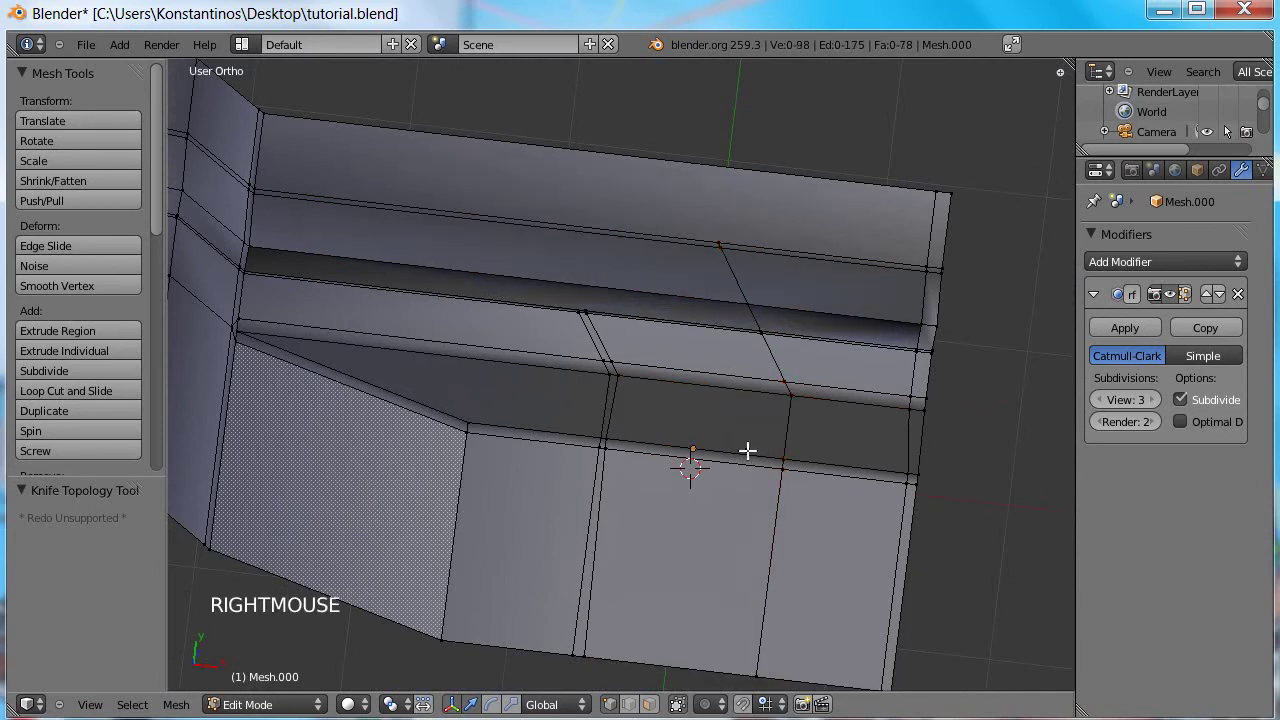
- Add a closely spaced parallel knife cut on the bend side of the new full-width line, from the groove's far edge to the outer border
{"action": "key", "text": "k"}
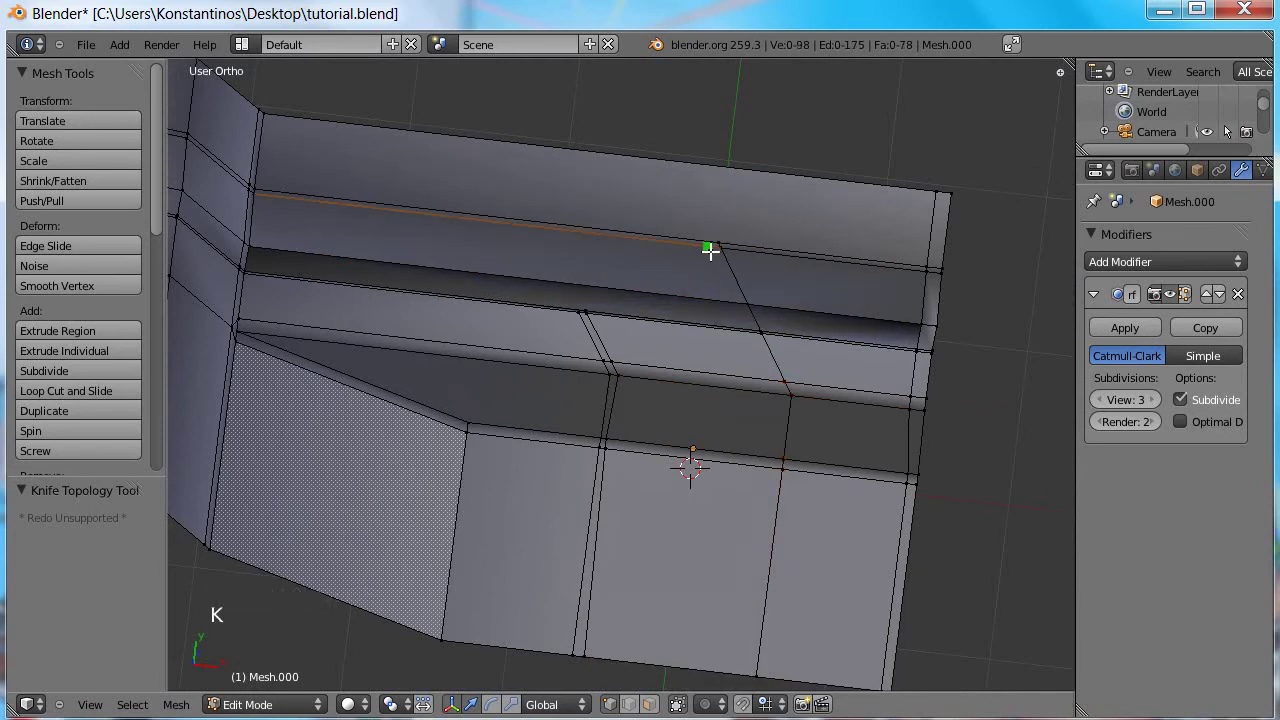
{"action": "left_click", "coordinate": [711, 248]}
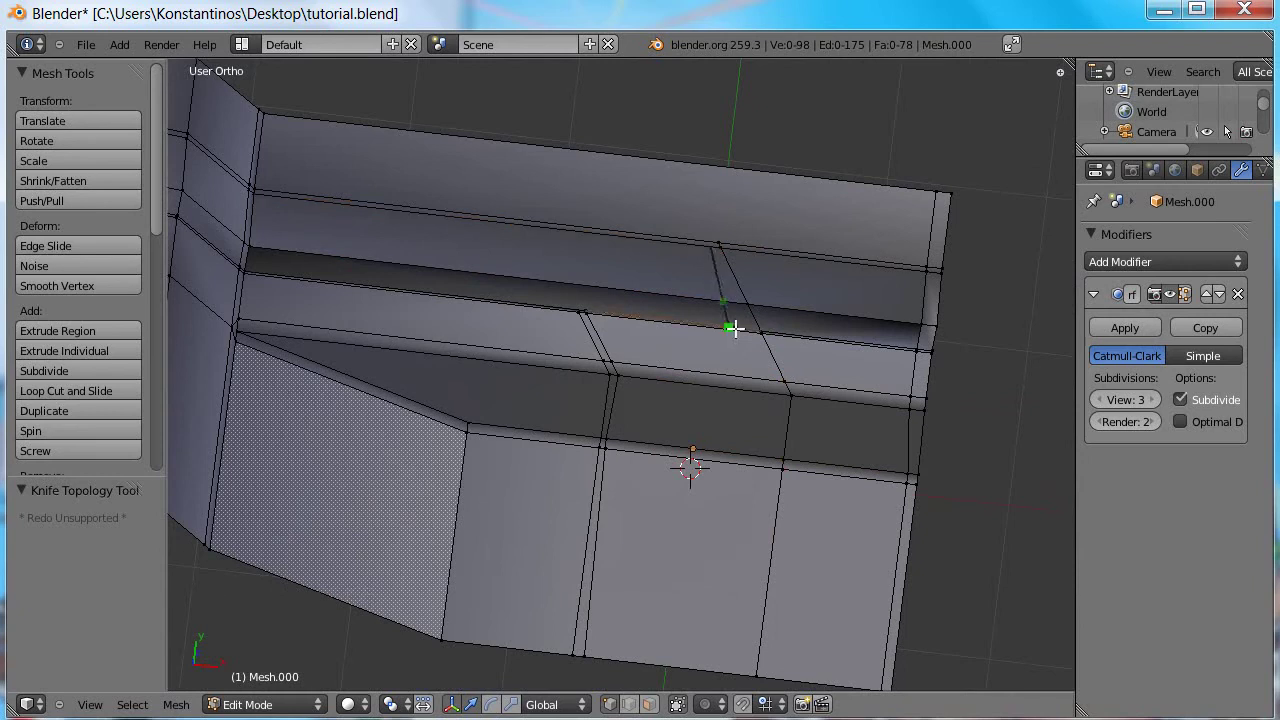
{"action": "left_click", "coordinate": [784, 395]}
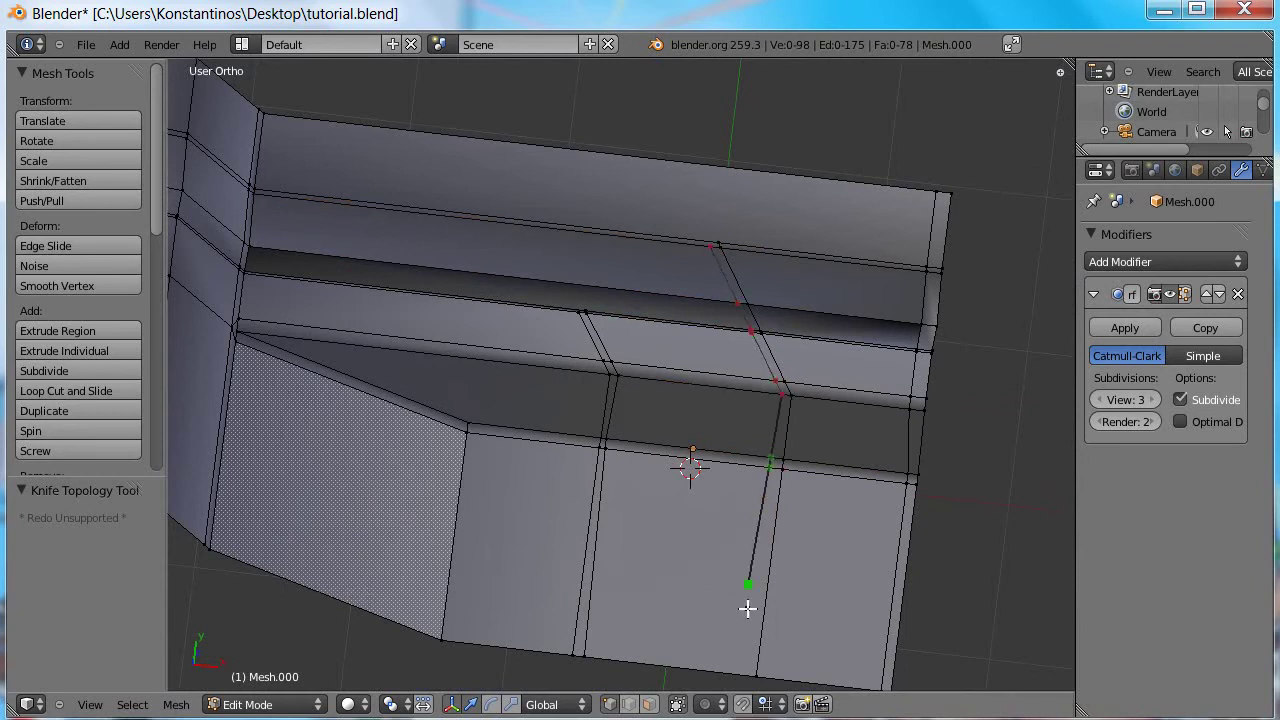
{"action": "left_click", "coordinate": [748, 675]}
{"action": "right_click", "coordinate": [711, 550]}
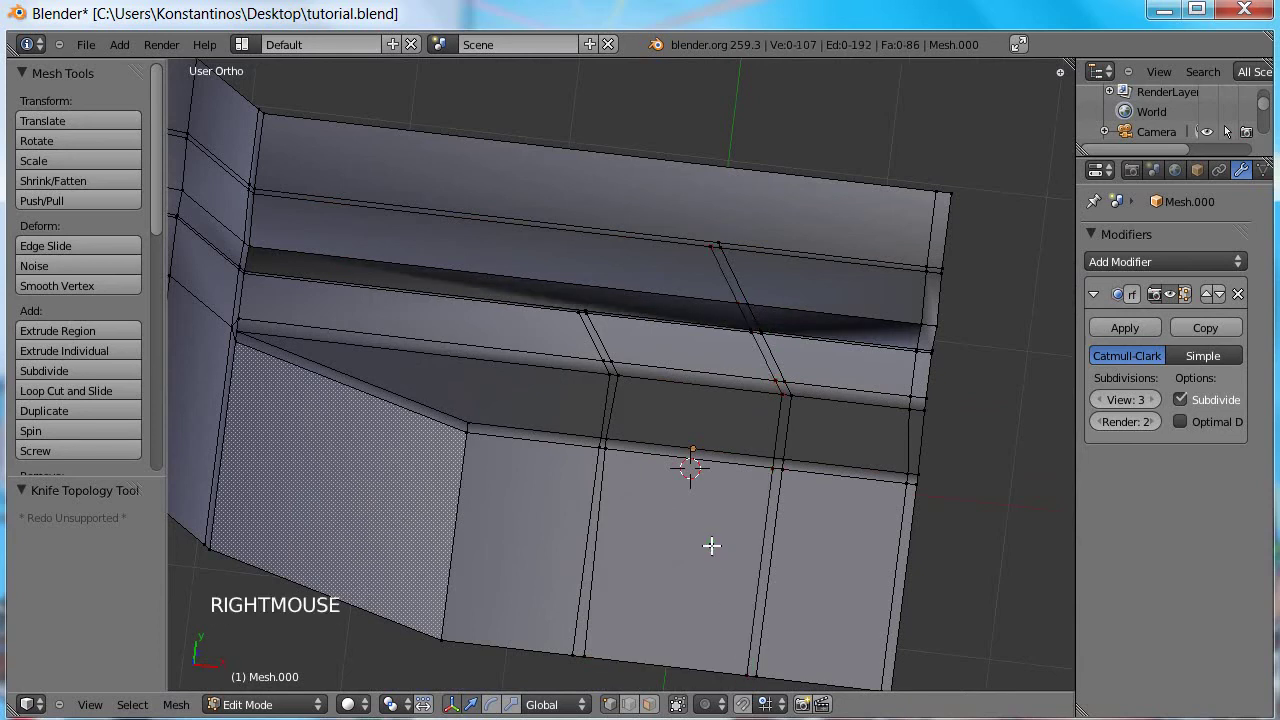
- Knife-cut a single line midway between the two cut pairs, from inside the groove over the ledge and recessed wall to the outer border
{"action": "middle_click_drag", "start_coordinate": [669, 489], "coordinate": [663, 437]}
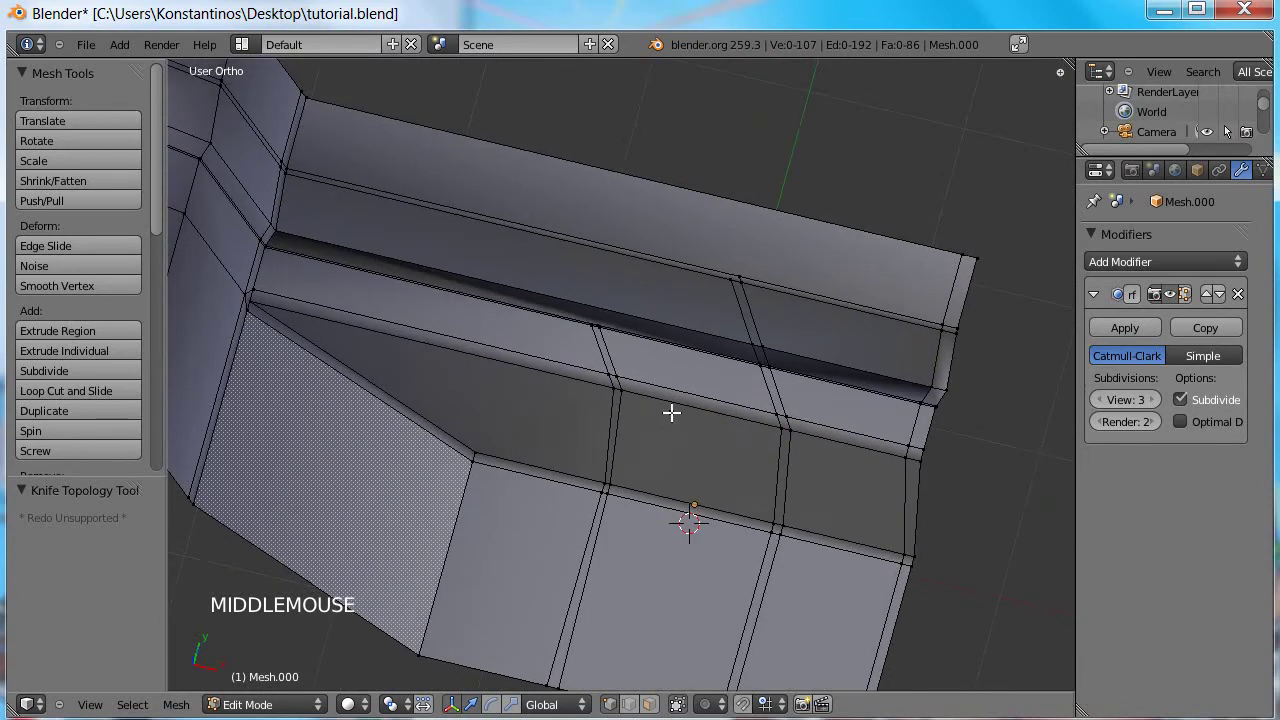
{"action": "key", "text": "k"}
{"action": "left_click", "coordinate": [672, 344]}
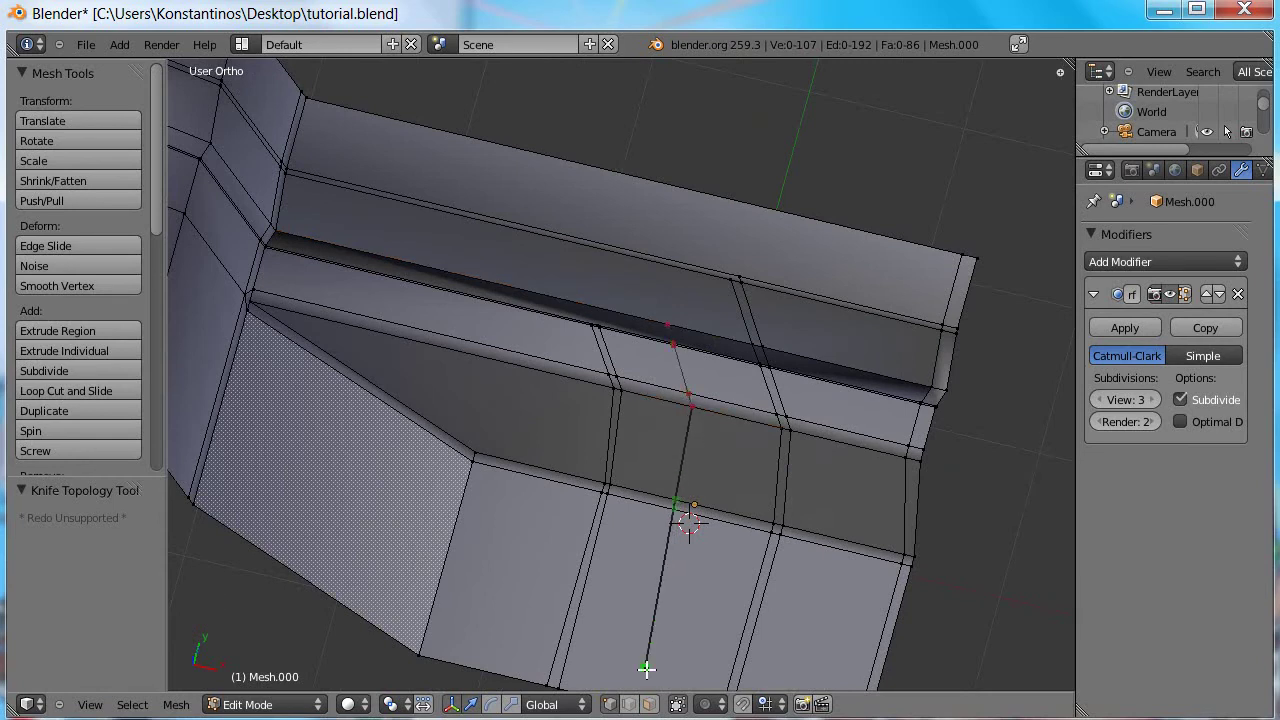
{"action": "scroll", "coordinate": [643, 670], "scroll_direction": "down", "scroll_amount": 1}
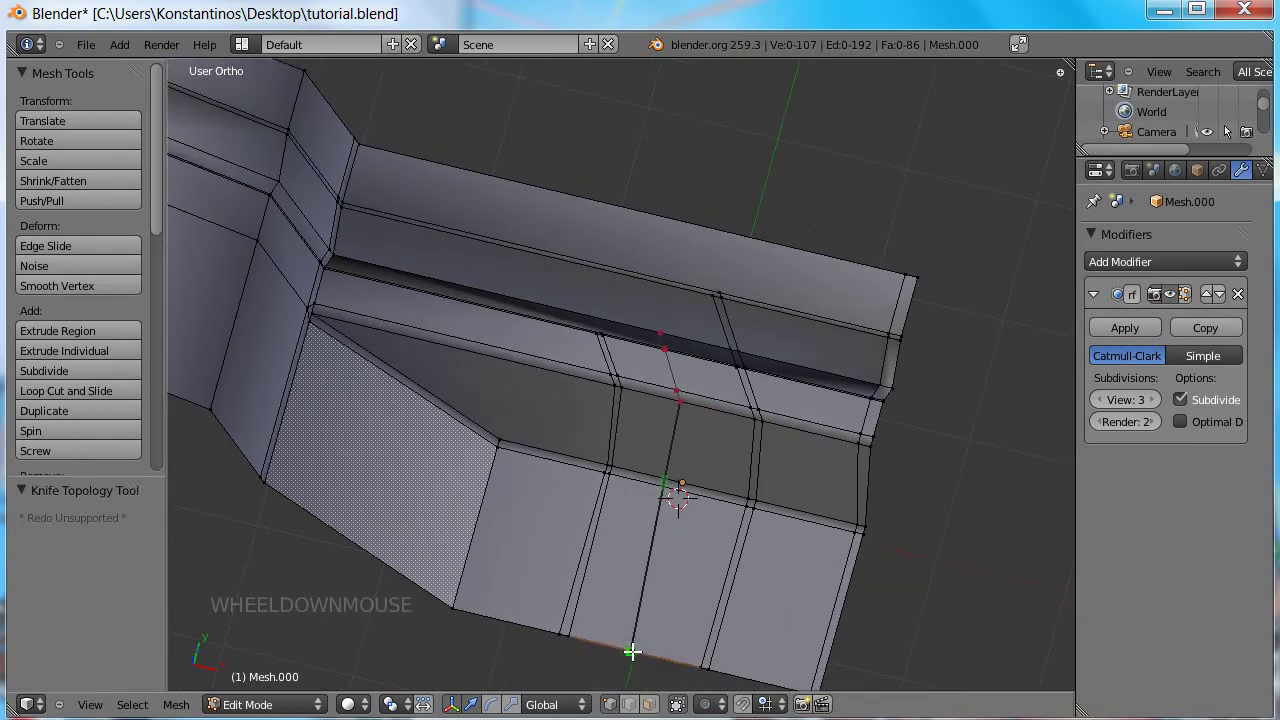
{"action": "left_click", "coordinate": [631, 650]}
- Inspect the new cuts from the end of the panel in perspective, and check the smoothed surface in Object Mode
{"action": "middle_click_drag", "start_coordinate": [720, 589], "coordinate": [475, 496]}
{"action": "key", "text": "KP_5"}
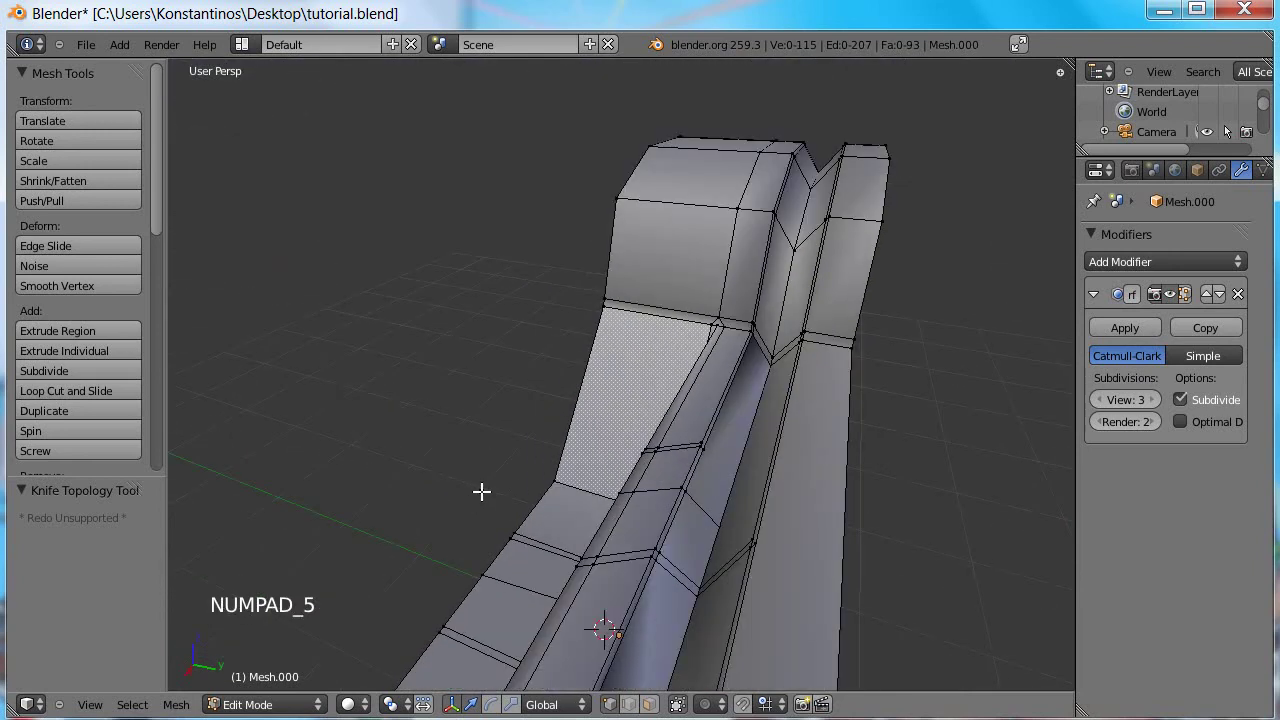
{"action": "key", "text": "KP_5"}
{"action": "middle_click_drag", "start_coordinate": [503, 491], "coordinate": [713, 562]}
{"action": "key", "text": "Tab"}
{"action": "middle_click_drag", "start_coordinate": [686, 449], "coordinate": [644, 341]}
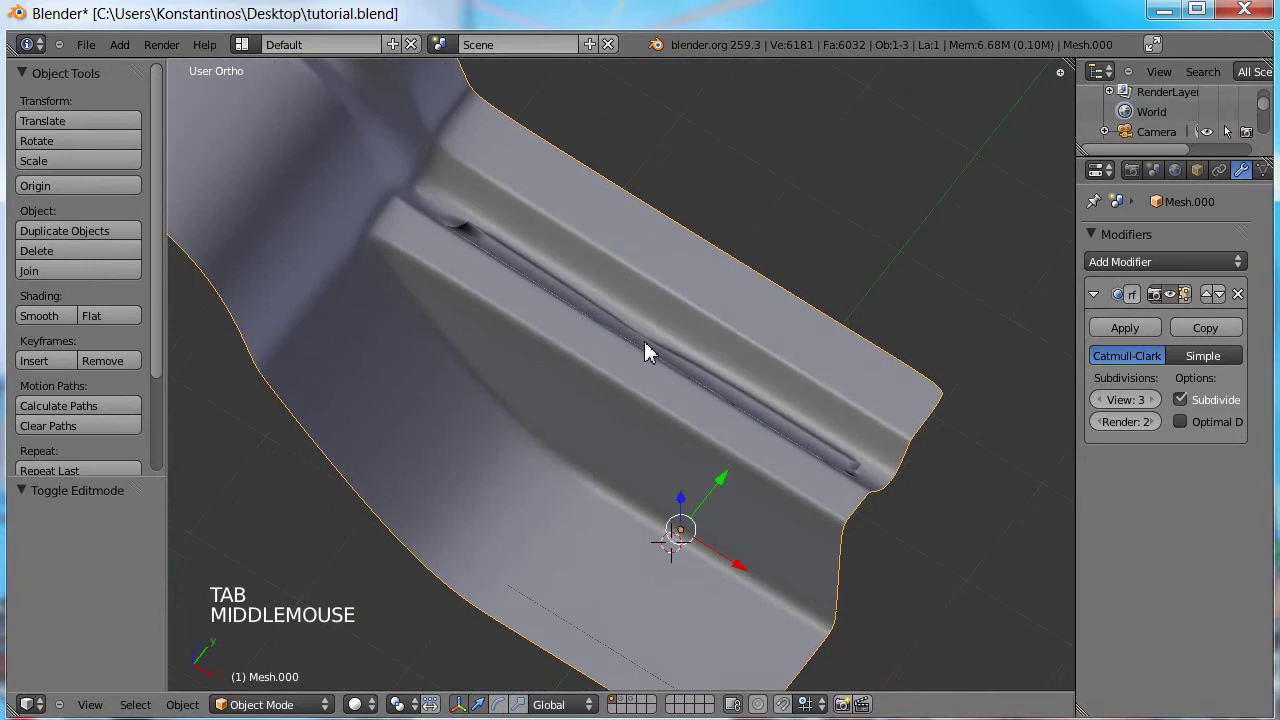
- Recalculate the normals of the whole mesh and check the smoothed surface along the groove
{"action": "key", "text": "Tab"}
{"action": "key", "text": "a"}
{"action": "key", "text": "a"}
{"action": "key", "text": "a"}
{"action": "key", "text": "ctrl+n"}
{"action": "key", "text": "Tab"}
{"action": "middle_click_drag", "start_coordinate": [705, 403], "coordinate": [779, 363]}
{"action": "key", "text": "Tab"}
- Show the cut panel in top view and deselect the whole mesh
{"action": "scroll", "coordinate": [653, 357], "scroll_direction": "up", "scroll_amount": 4}
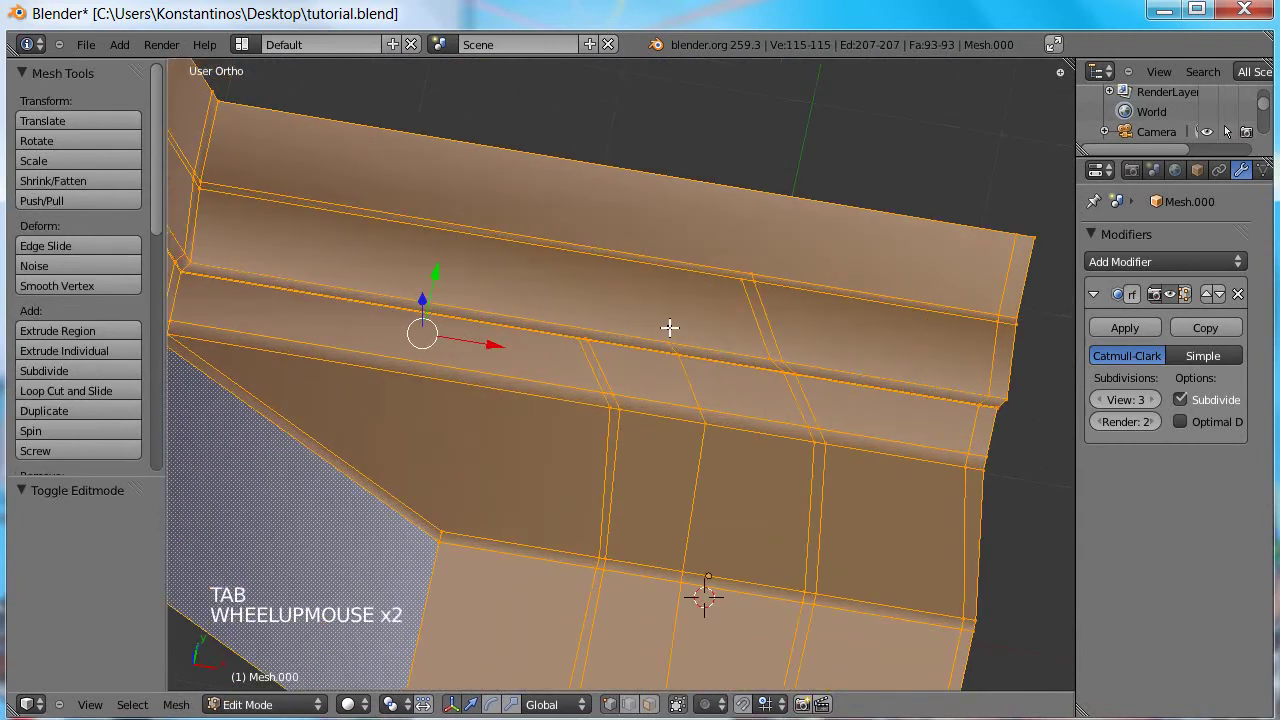
{"action": "middle_click_drag", "start_coordinate": [703, 323], "coordinate": [726, 360]}
{"action": "scroll", "coordinate": [672, 340], "scroll_direction": "down", "scroll_amount": 3}
{"action": "scroll", "coordinate": [672, 340], "scroll_direction": "down", "scroll_amount": 2}
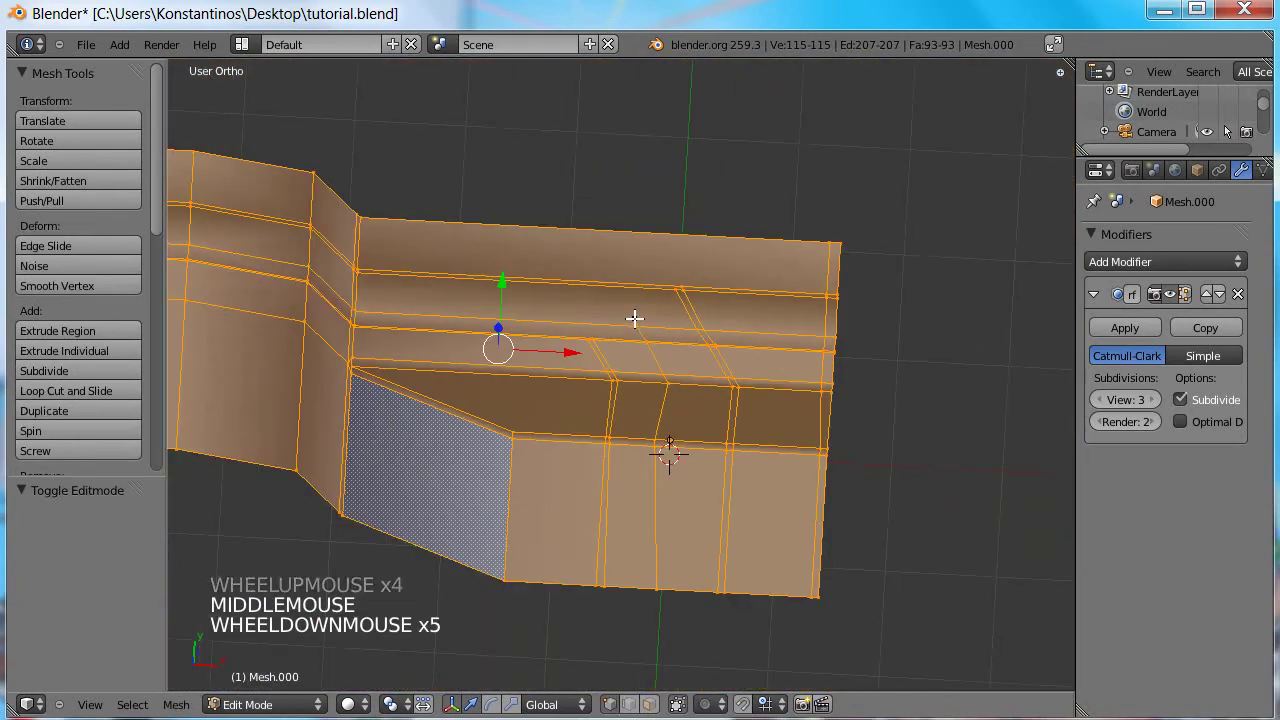
{"action": "key", "text": "KP_7"}
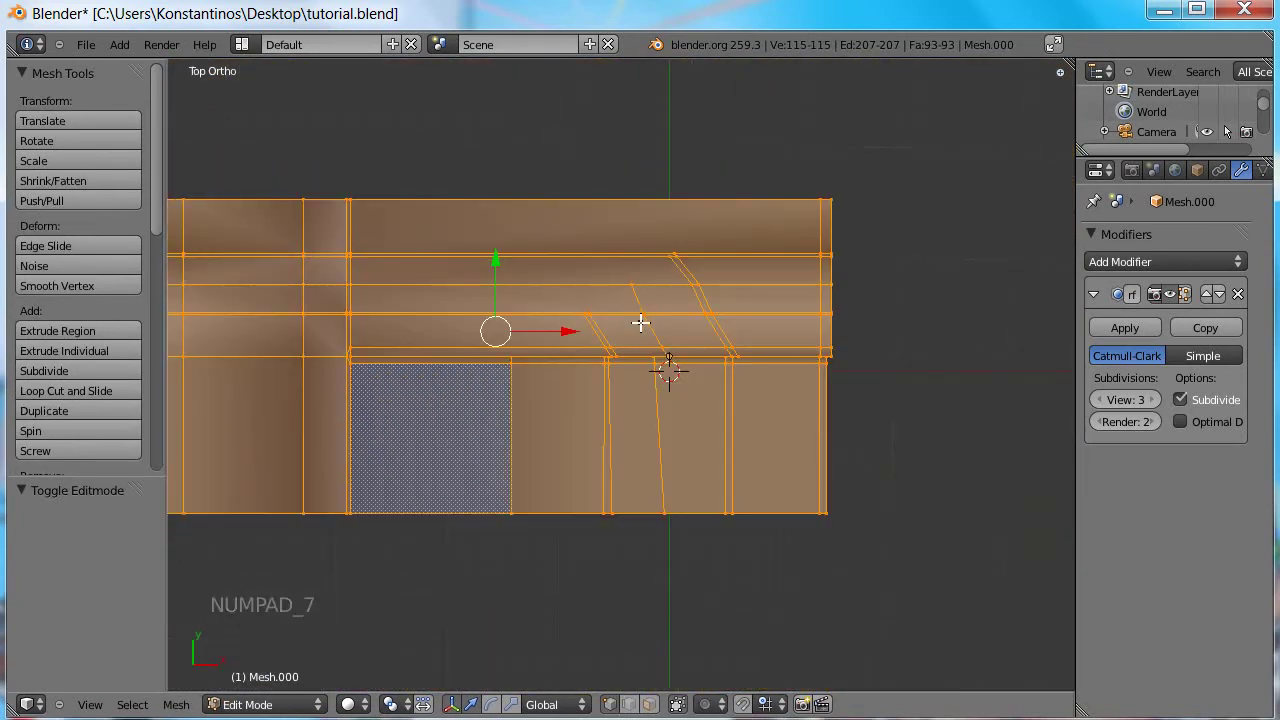
{"action": "key", "text": "a"}
{"action": "key", "text": "a"}
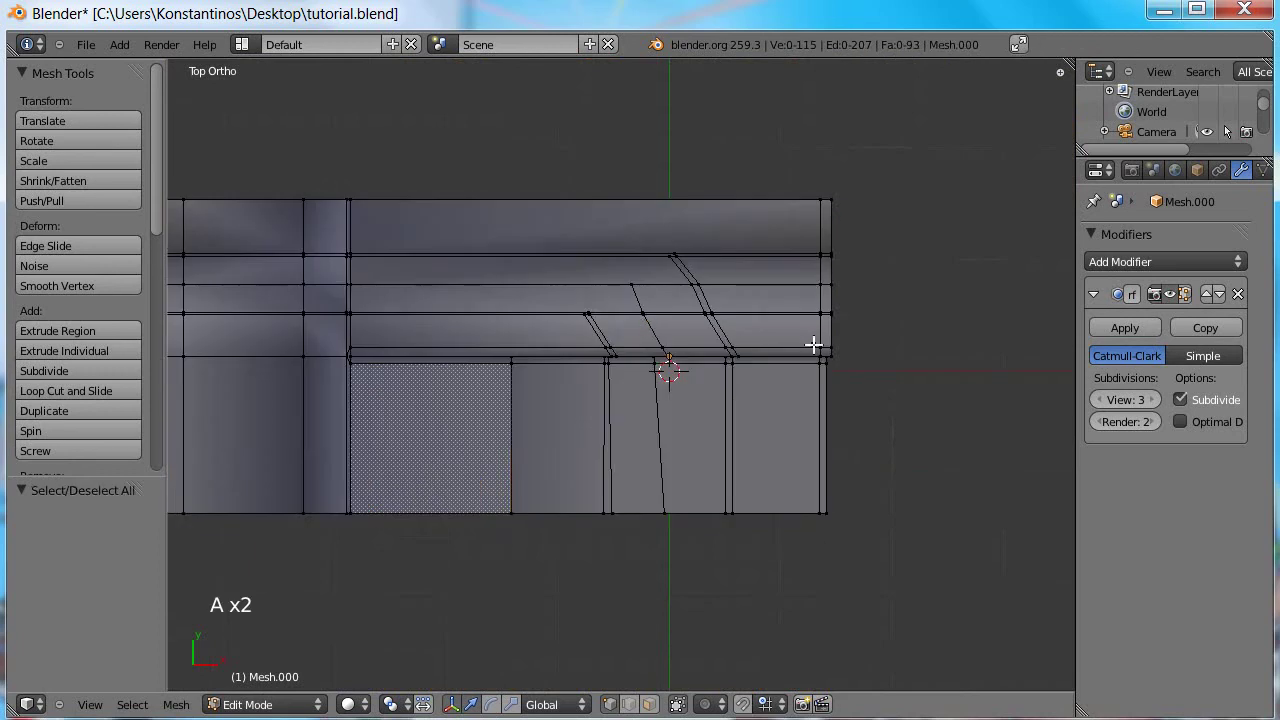
- Add a new grease pencil layer and draw a short stroke across the groove beside the bend edge
{"action": "key", "text": "n"}
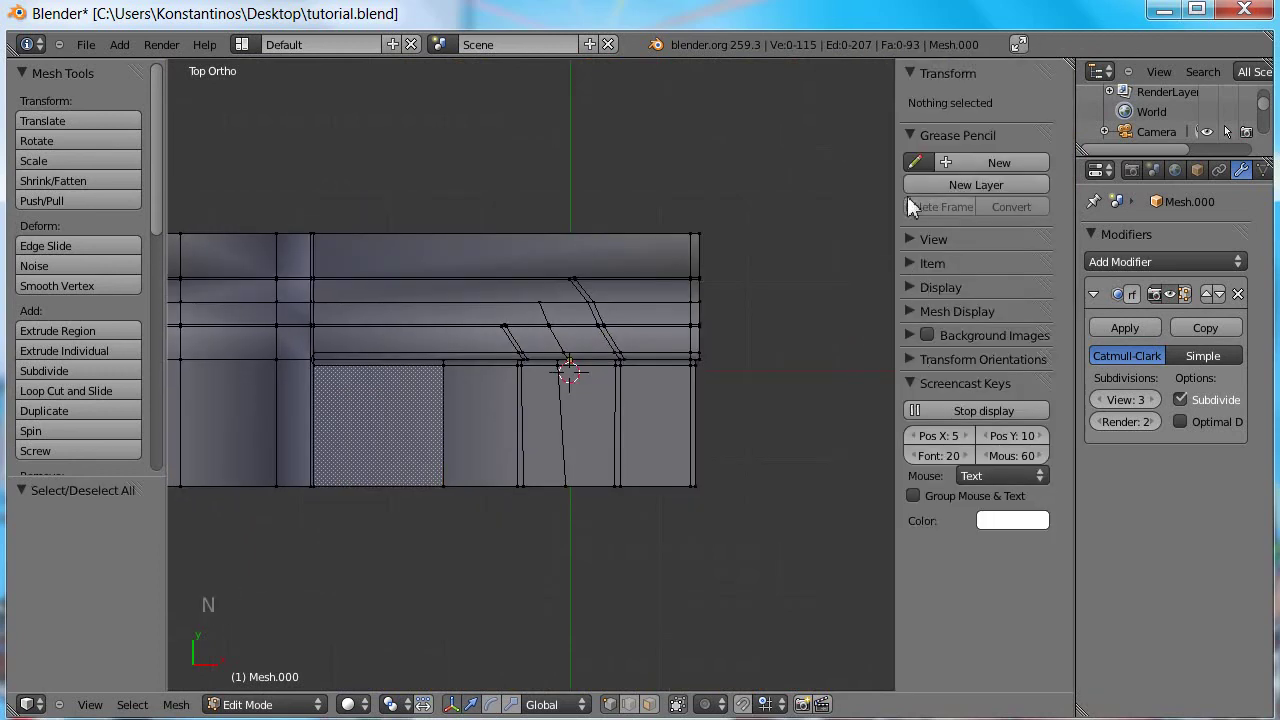
{"action": "left_click", "coordinate": [967, 164]}
{"action": "left_click", "coordinate": [971, 185]}
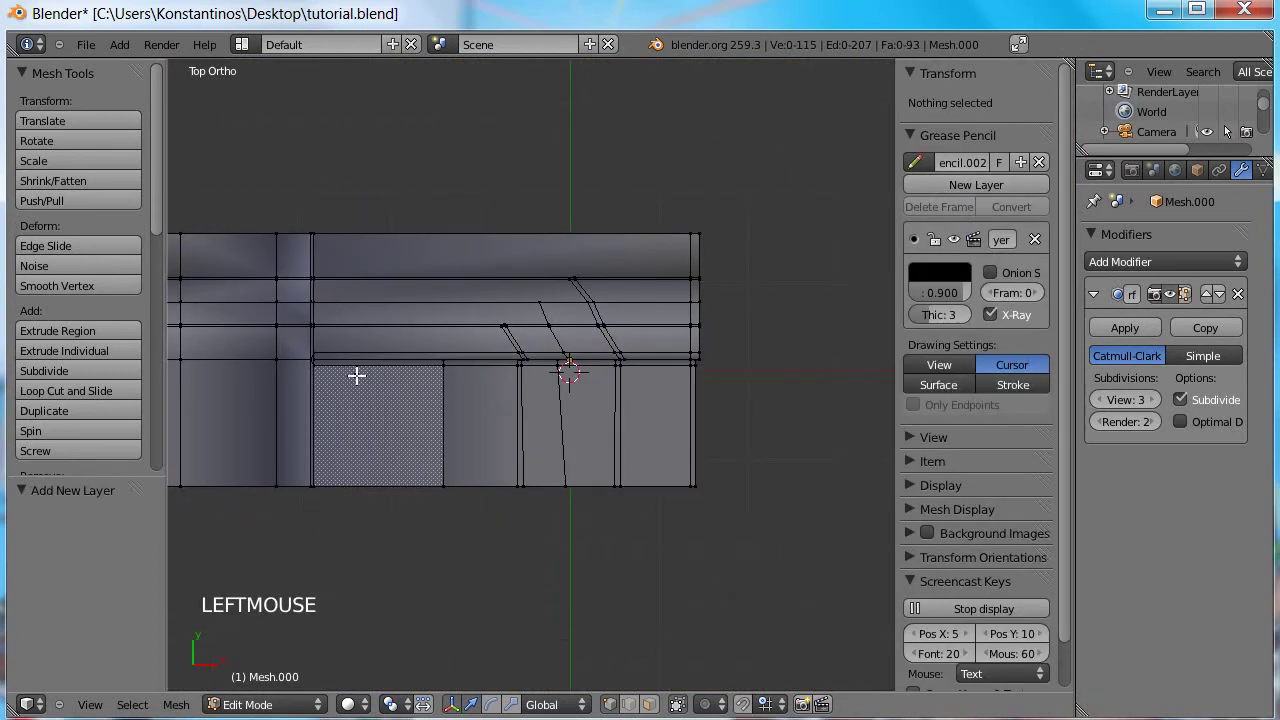
{"action": "key", "text": "d"}
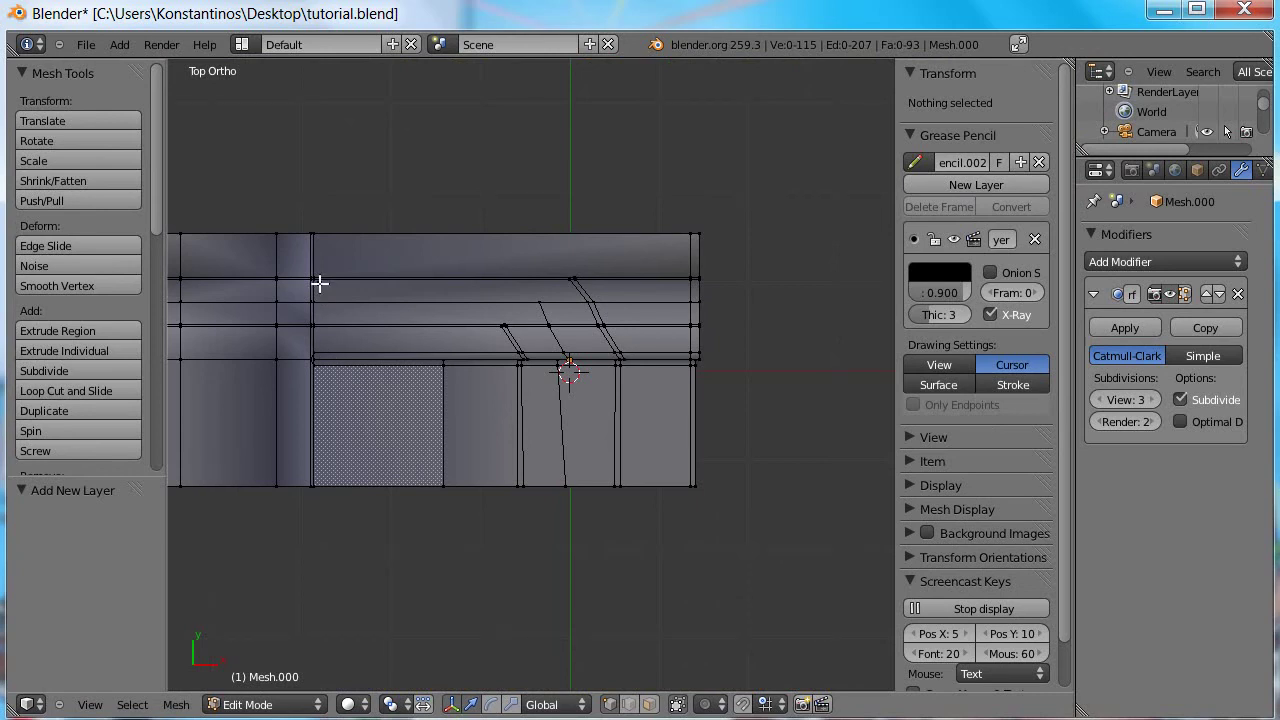
{"action": "left_click", "coordinate": [317, 281]}
{"action": "key", "text": "d"}
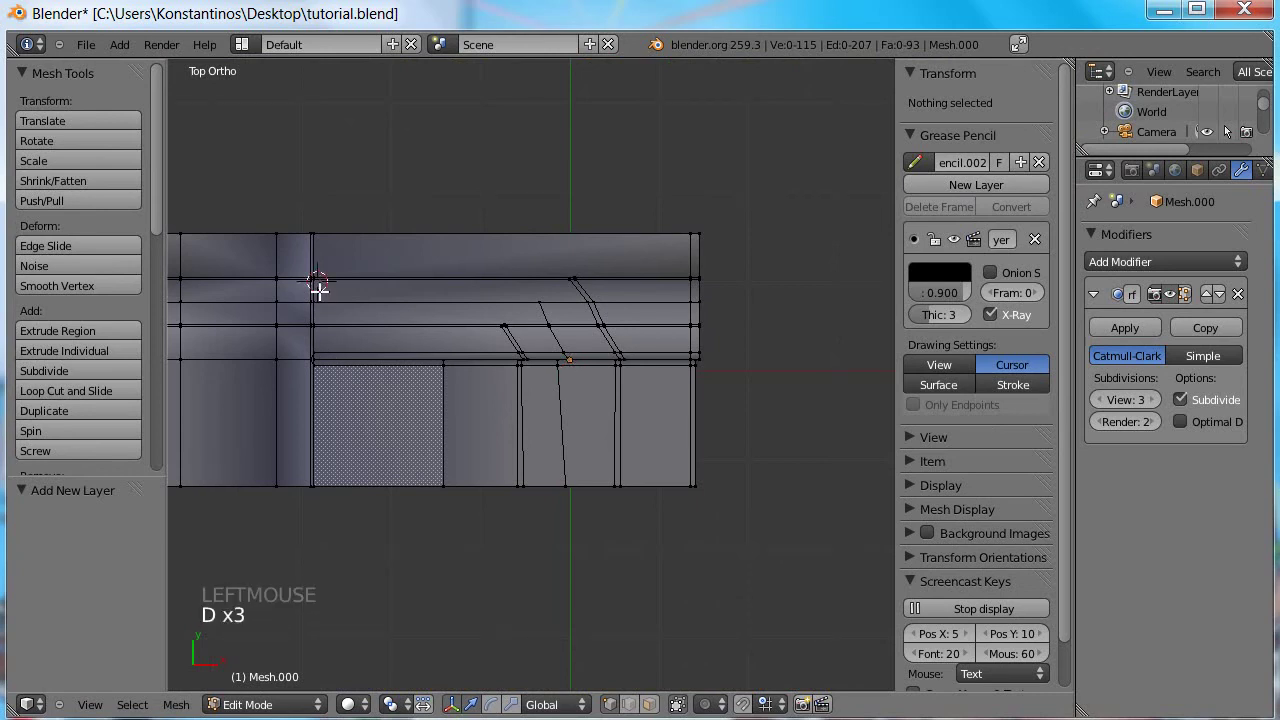
{"action": "left_click_drag", "start_coordinate": [317, 284], "coordinate": [320, 320]}
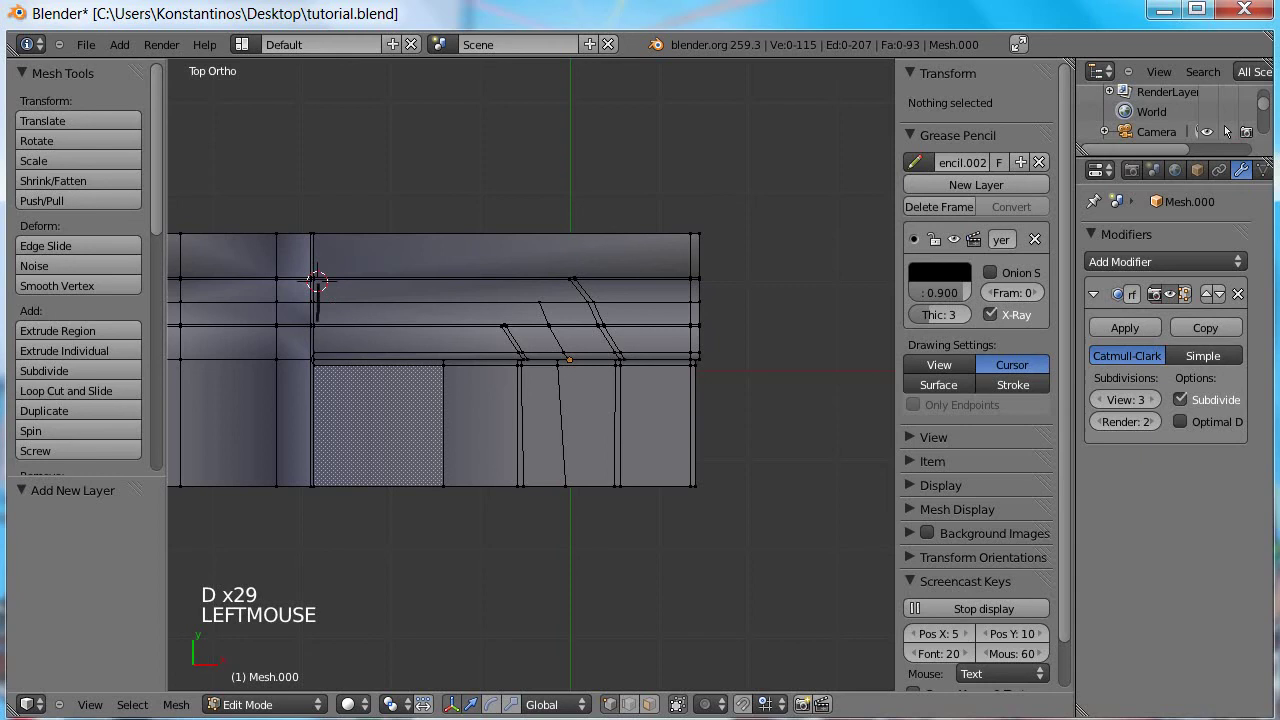
- Draw five grease pencil strokes between the two cut pairs, from the groove down over the ledge to the flat face
{"action": "key", "text": "d"}
{"action": "left_click_drag", "start_coordinate": [569, 289], "coordinate": [507, 323]}
{"action": "key", "text": "d"}
{"action": "left_click_drag", "start_coordinate": [590, 329], "coordinate": [520, 328]}
{"action": "key", "text": "d"}
{"action": "left_click_drag", "start_coordinate": [575, 359], "coordinate": [533, 359]}
{"action": "key", "text": "d"}
{"action": "left_click_drag", "start_coordinate": [605, 422], "coordinate": [528, 417]}
{"action": "key", "text": "d"}
{"action": "left_click_drag", "start_coordinate": [593, 471], "coordinate": [521, 471]}
{"action": "key", "text": "d"}
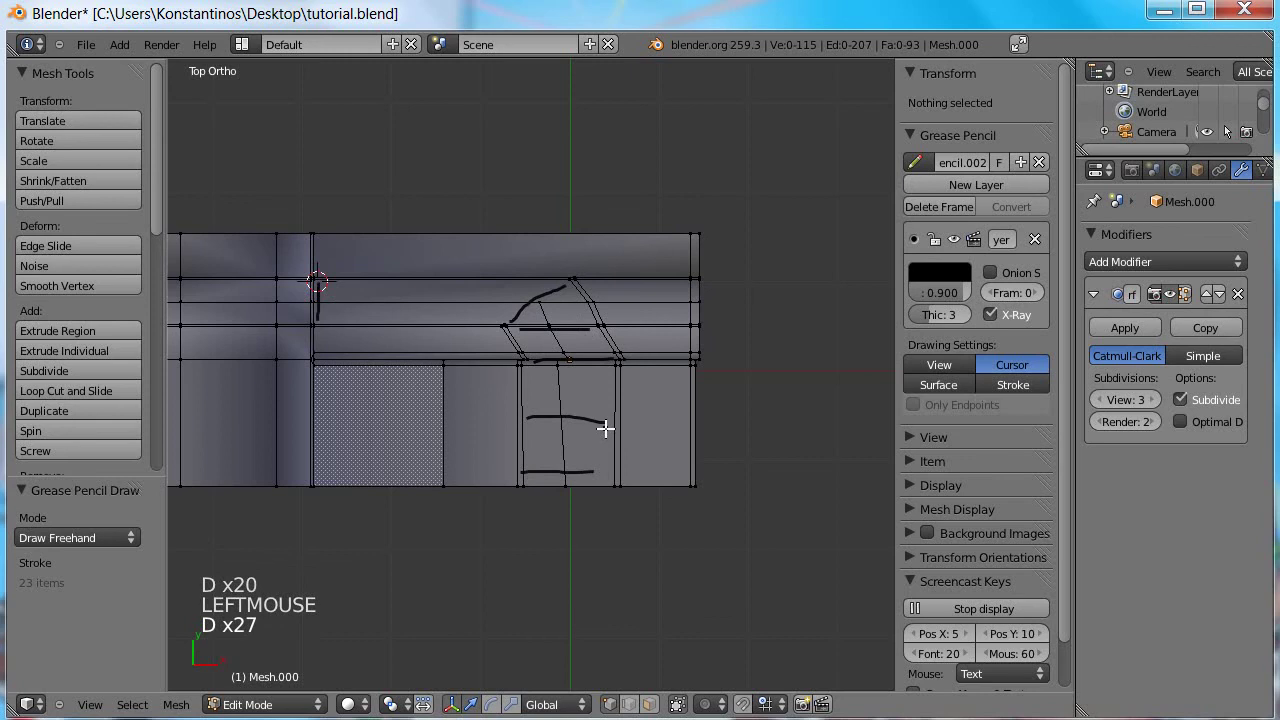
- Set grease pencil drawing to Surface and delete the layer with the annotation strokes
{"action": "middle_click_drag", "start_coordinate": [594, 422], "coordinate": [529, 343]}
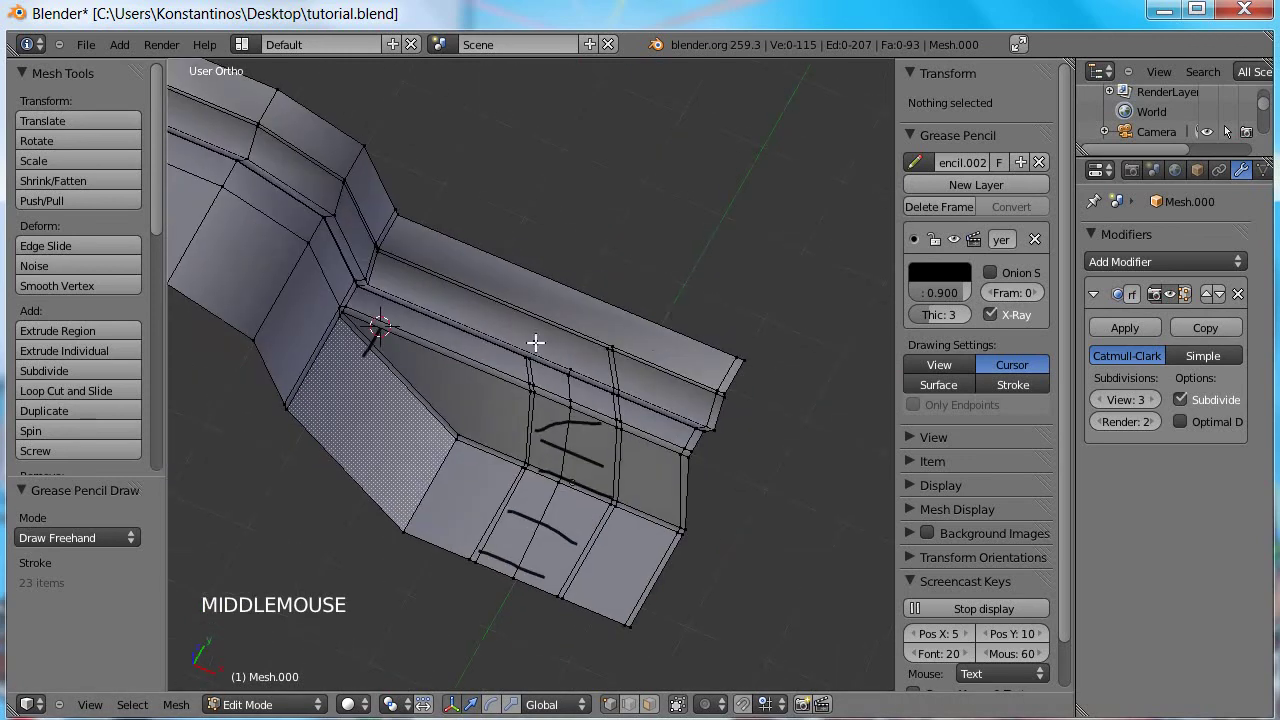
{"action": "left_click", "coordinate": [950, 388]}
{"action": "left_click", "coordinate": [1035, 239]}
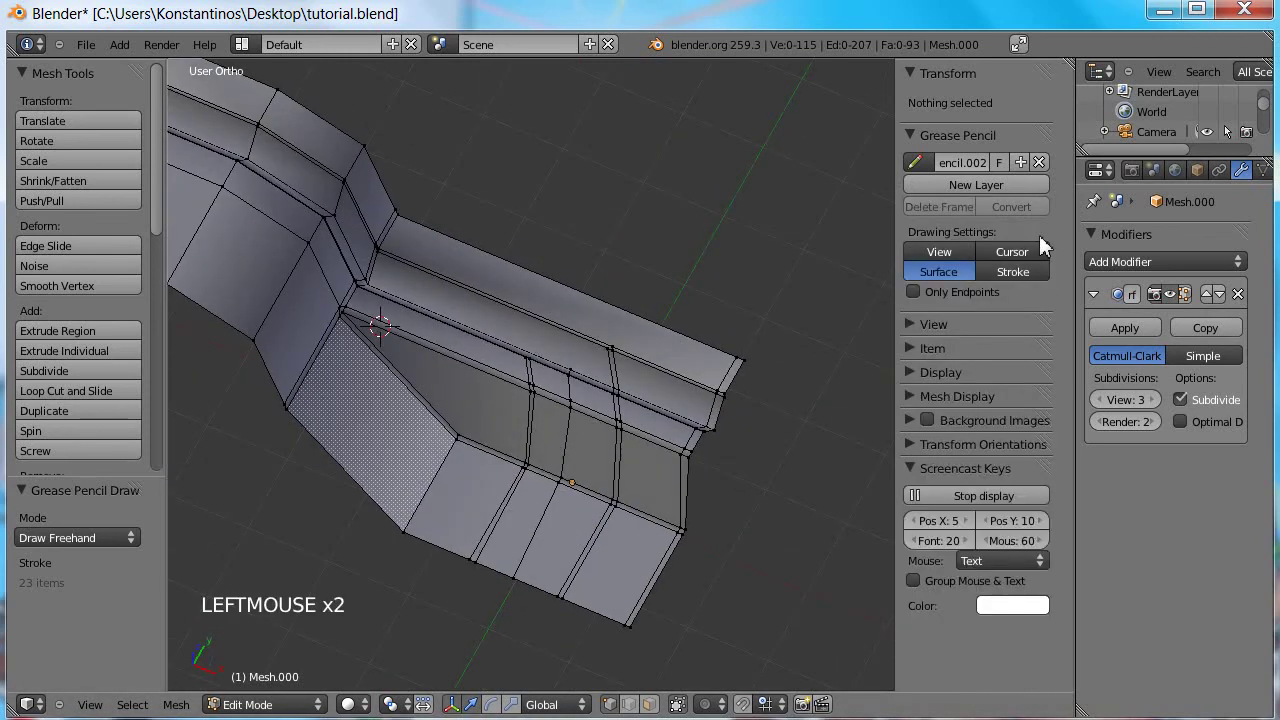
- Knife-cut the flat strip beyond the groove from the upper end of the full-width cut pair straight to the panel's far border
{"action": "middle_click_drag", "start_coordinate": [465, 386], "coordinate": [569, 363]}
{"action": "scroll", "coordinate": [671, 337], "scroll_direction": "up", "scroll_amount": 6}
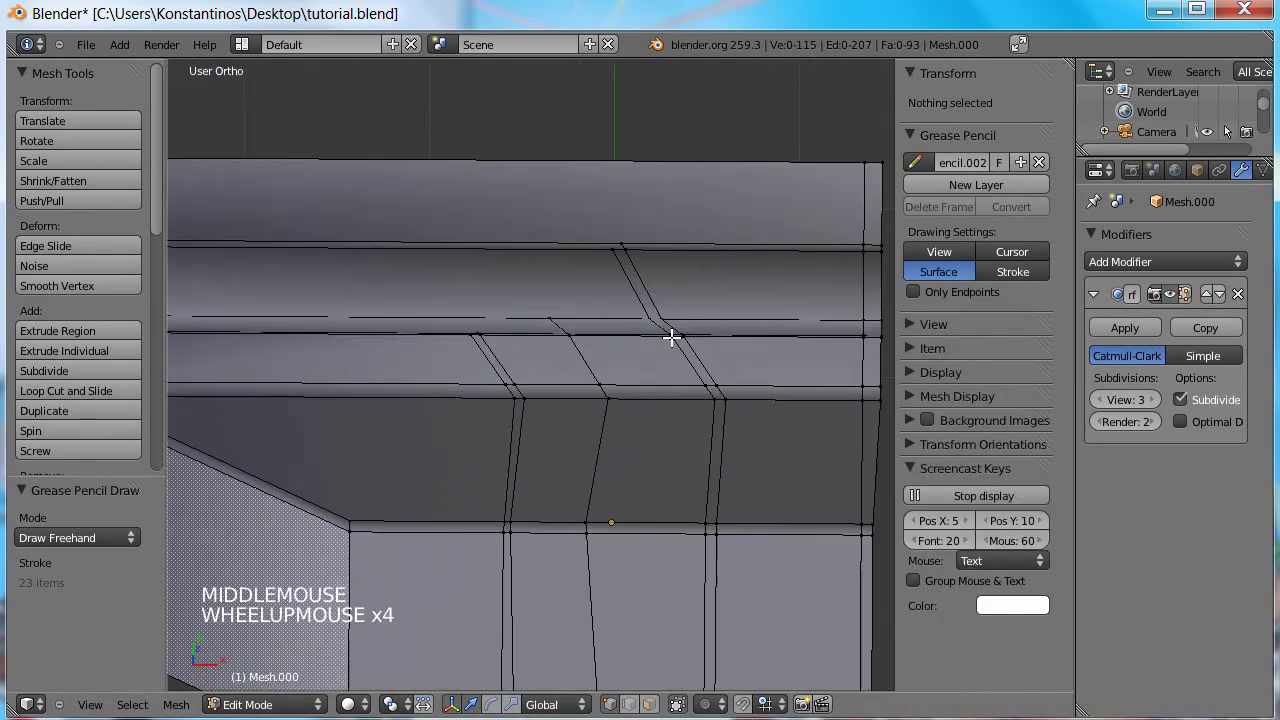
{"action": "middle_click_drag", "start_coordinate": [688, 337], "coordinate": [574, 374], "text": "shift"}
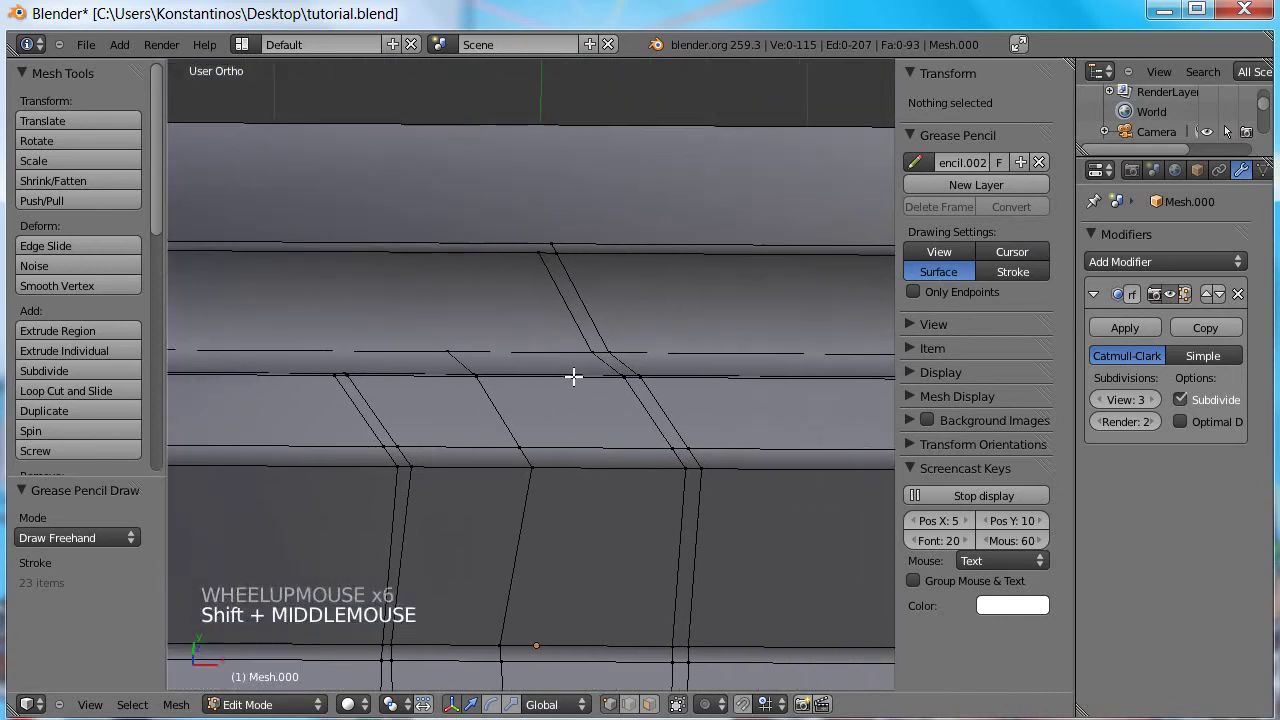
{"action": "key", "text": "ctrl+Tab"}
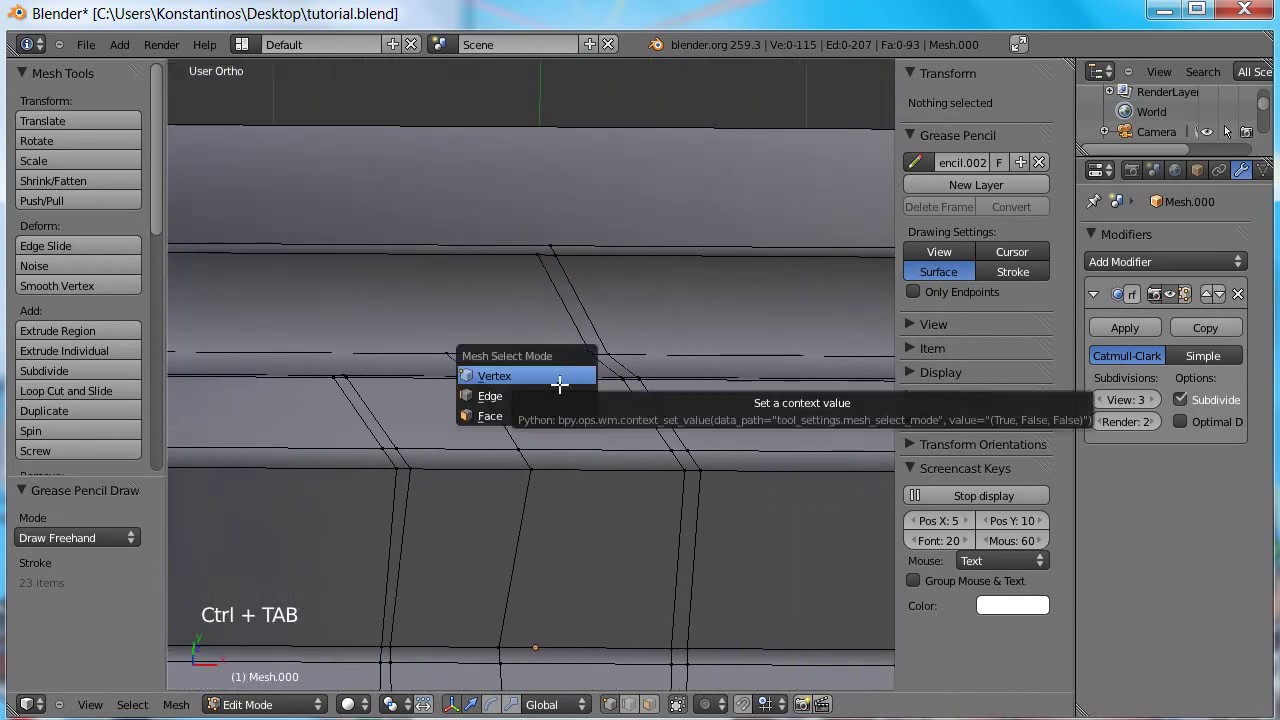
{"action": "left_click", "coordinate": [556, 401]}
{"action": "key", "text": "ctrl+Tab"}
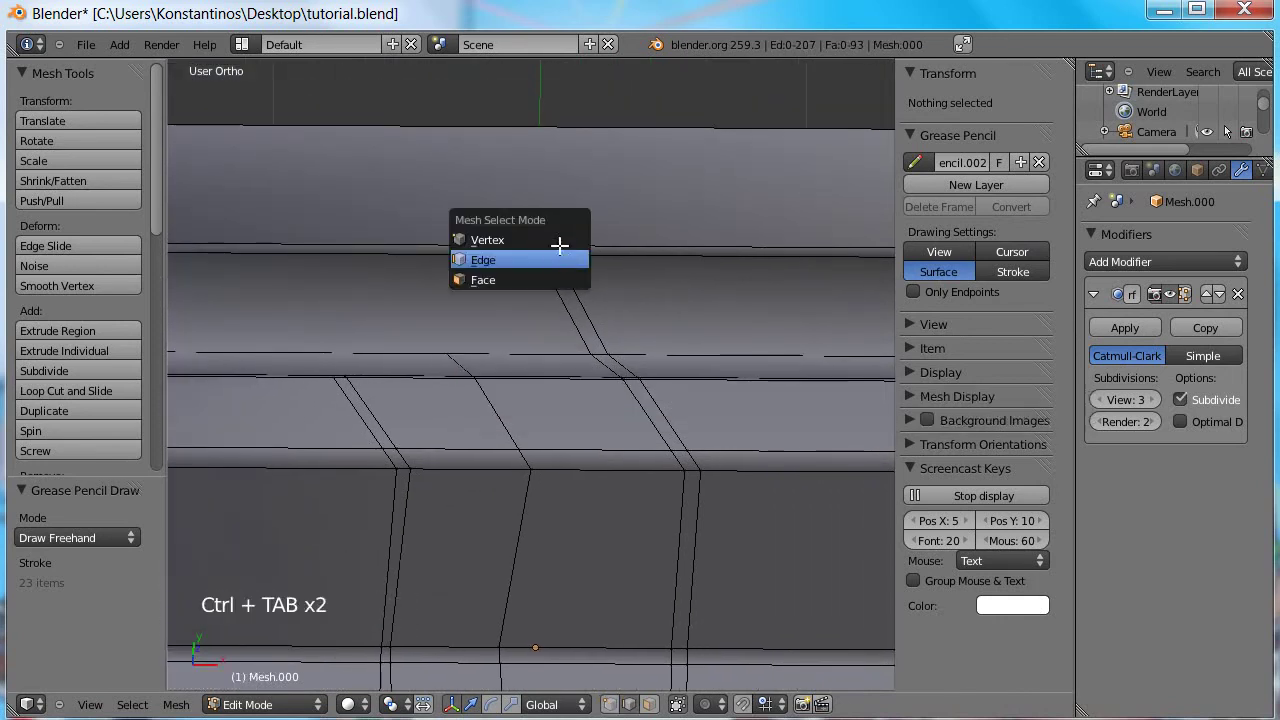
{"action": "left_click", "coordinate": [558, 240]}
{"action": "key", "text": "k"}
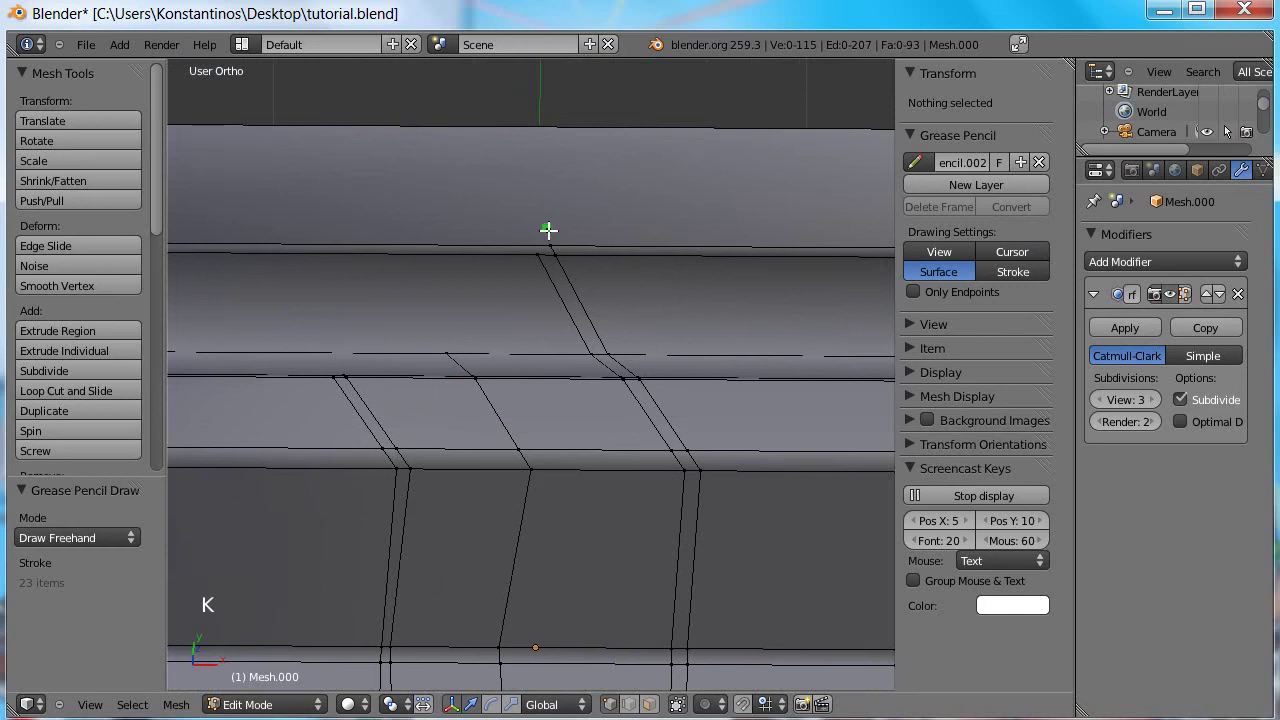
{"action": "left_click", "coordinate": [553, 244]}
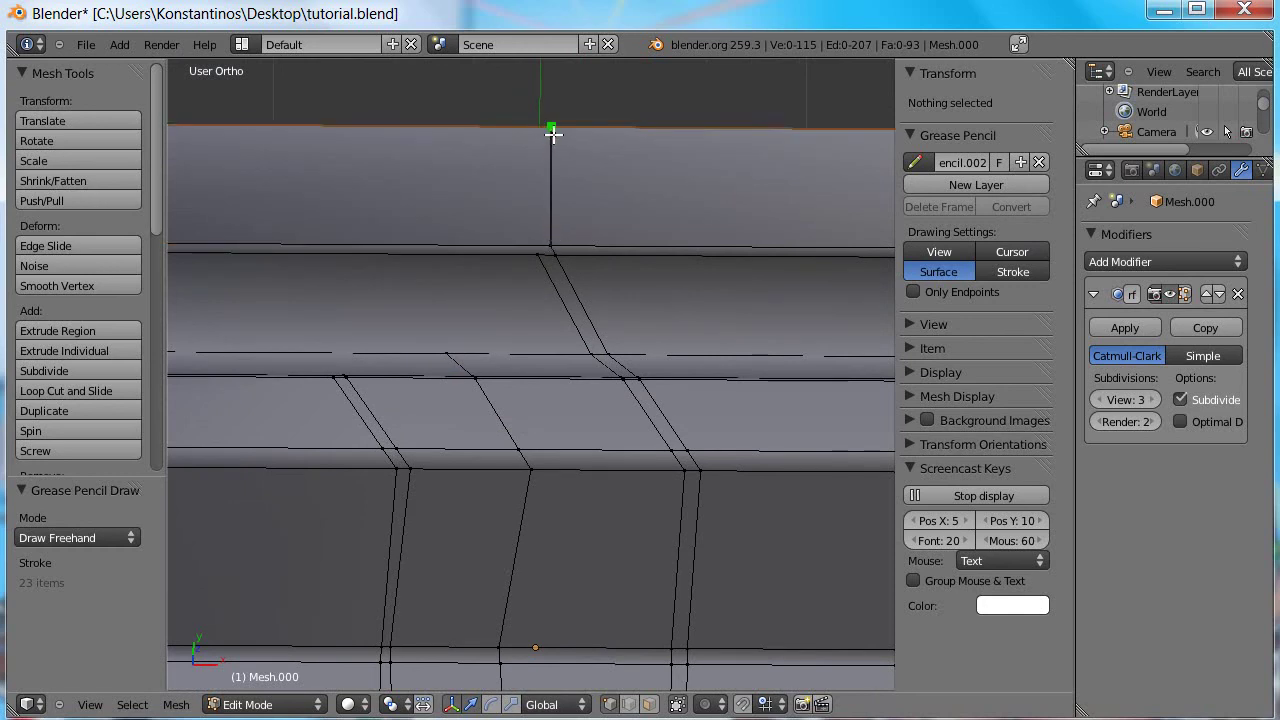
{"action": "left_click", "coordinate": [550, 130]}
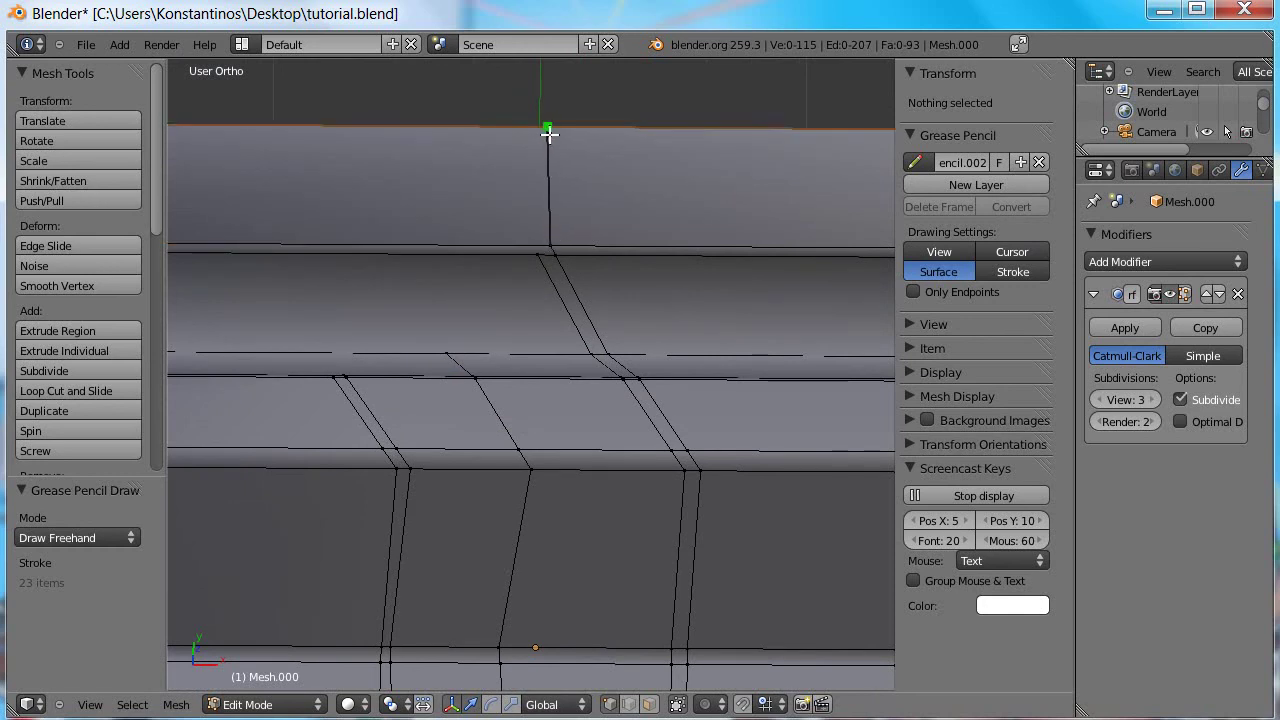
{"action": "right_click", "coordinate": [626, 174]}
- In vertex select mode, merge the two close vertices at the outer cut's upper groove corner, using At Last to keep the rim vertex
{"action": "key", "text": "ctrl+Tab"}
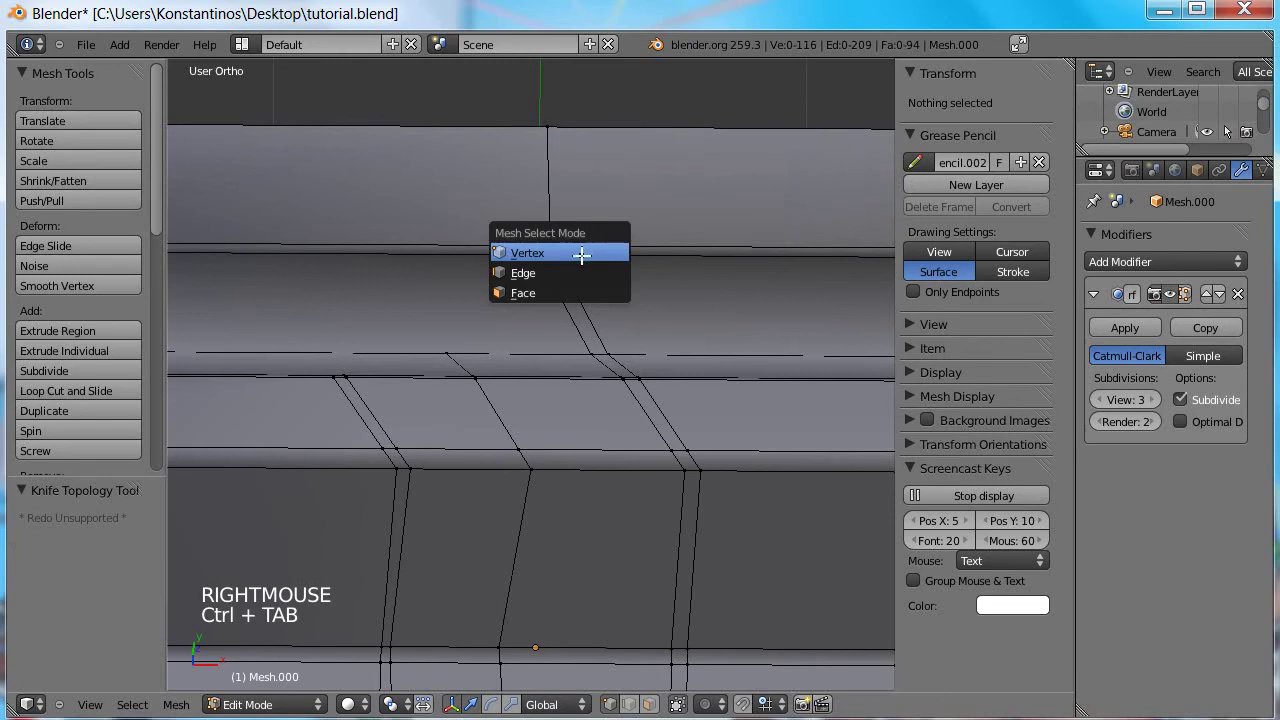
{"action": "left_click", "coordinate": [577, 252]}
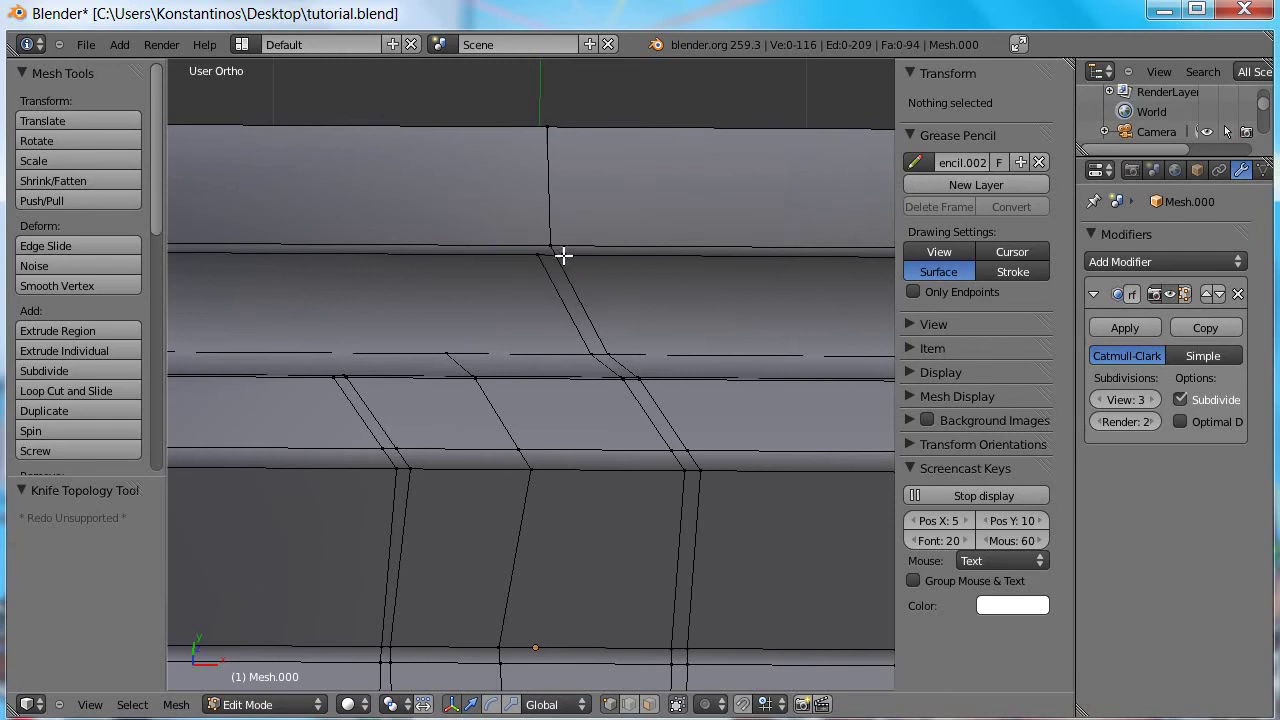
{"action": "right_click", "coordinate": [556, 253]}
{"action": "right_click", "coordinate": [551, 246], "text": "shift"}
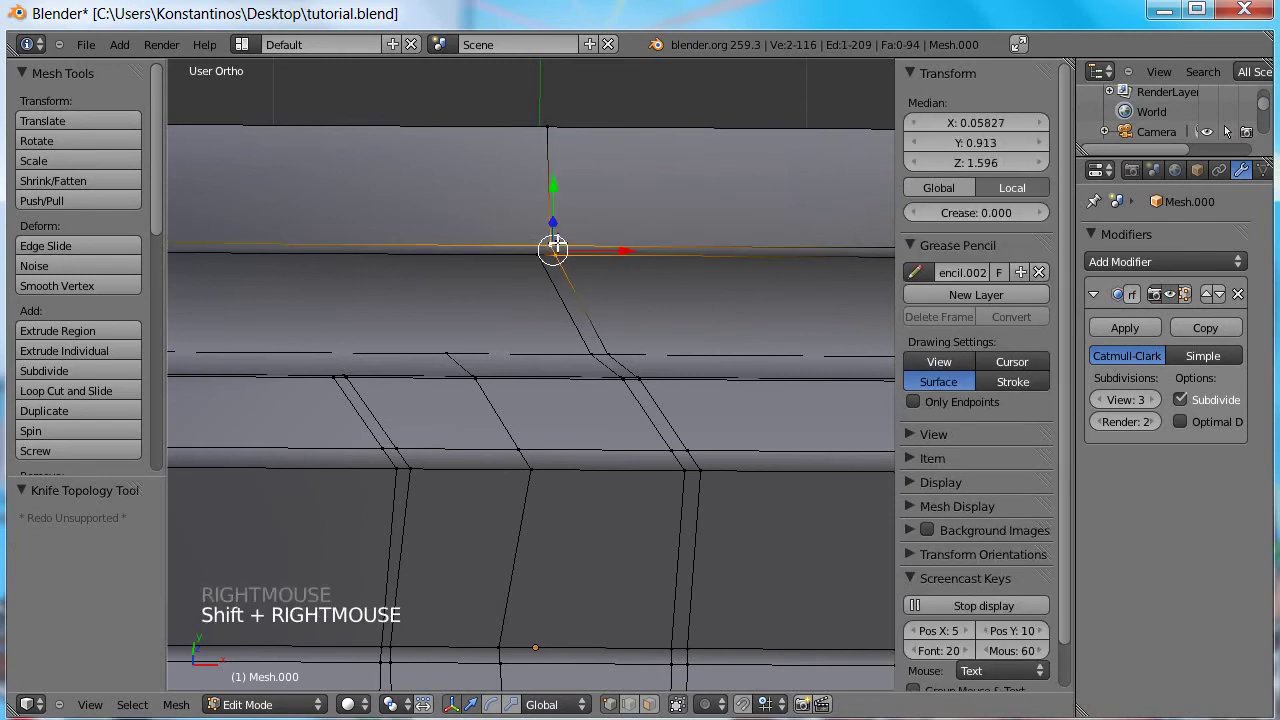
{"action": "key", "text": "5"}
{"action": "left_click", "coordinate": [560, 244]}
{"action": "middle_click_drag", "start_coordinate": [689, 303], "coordinate": [654, 366]}
{"action": "scroll", "coordinate": [671, 337], "scroll_direction": "down", "scroll_amount": 2}
{"action": "scroll", "coordinate": [671, 337], "scroll_direction": "down", "scroll_amount": 1}
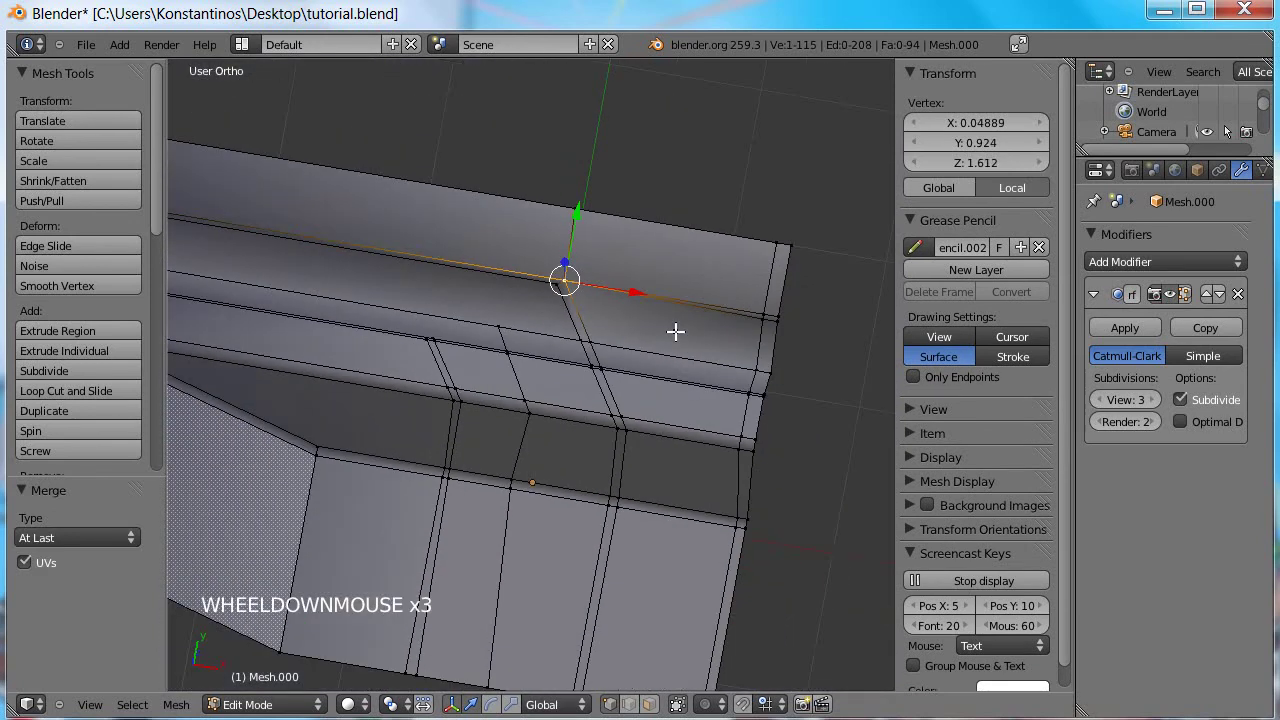
- Delete the redundant edge loop along the groove's upper rim, from the merged corner to the panel's side border
{"action": "key", "text": "a"}
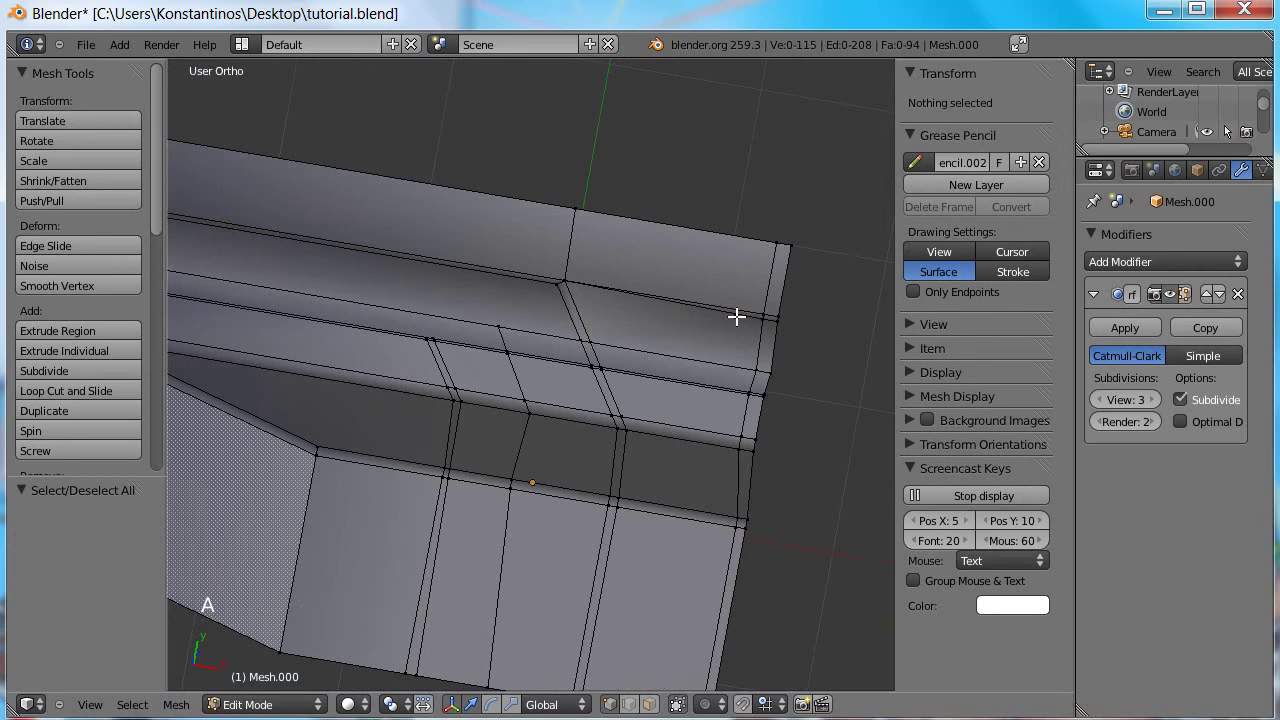
{"action": "right_click", "coordinate": [736, 316], "text": "alt+shift"}
{"action": "key", "text": "c"}
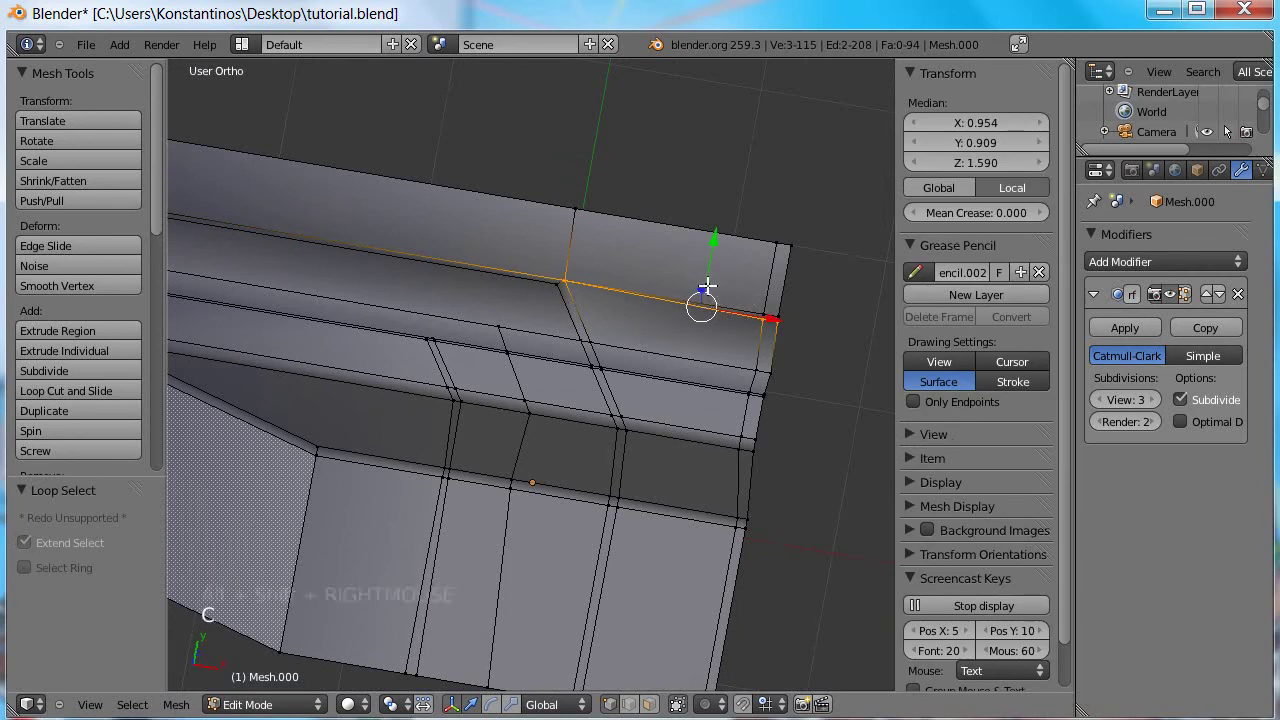
{"action": "key", "text": "x"}
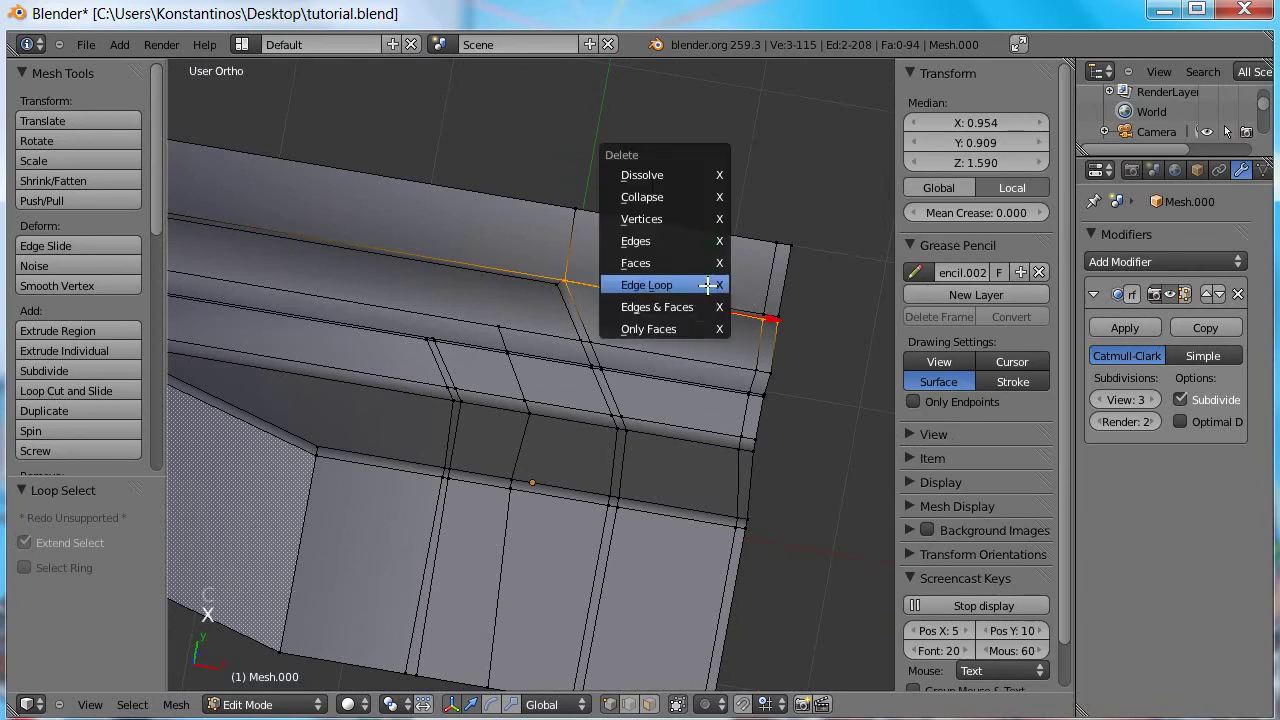
{"action": "left_click", "coordinate": [707, 285]}
- Examine the edge flow through the narrow cut pair and around the groove corner by selecting its edge rings
{"action": "middle_click_drag", "start_coordinate": [686, 331], "coordinate": [605, 325]}
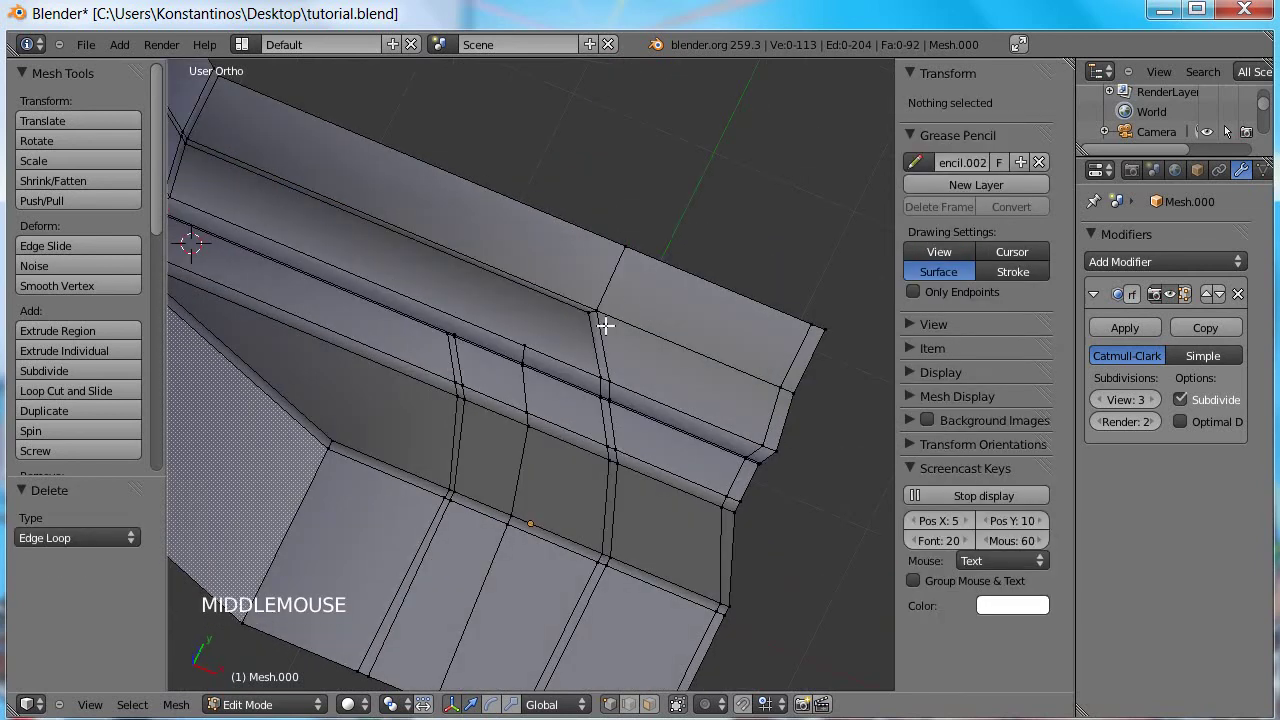
{"action": "right_click", "coordinate": [605, 375], "text": "ctrl+alt"}
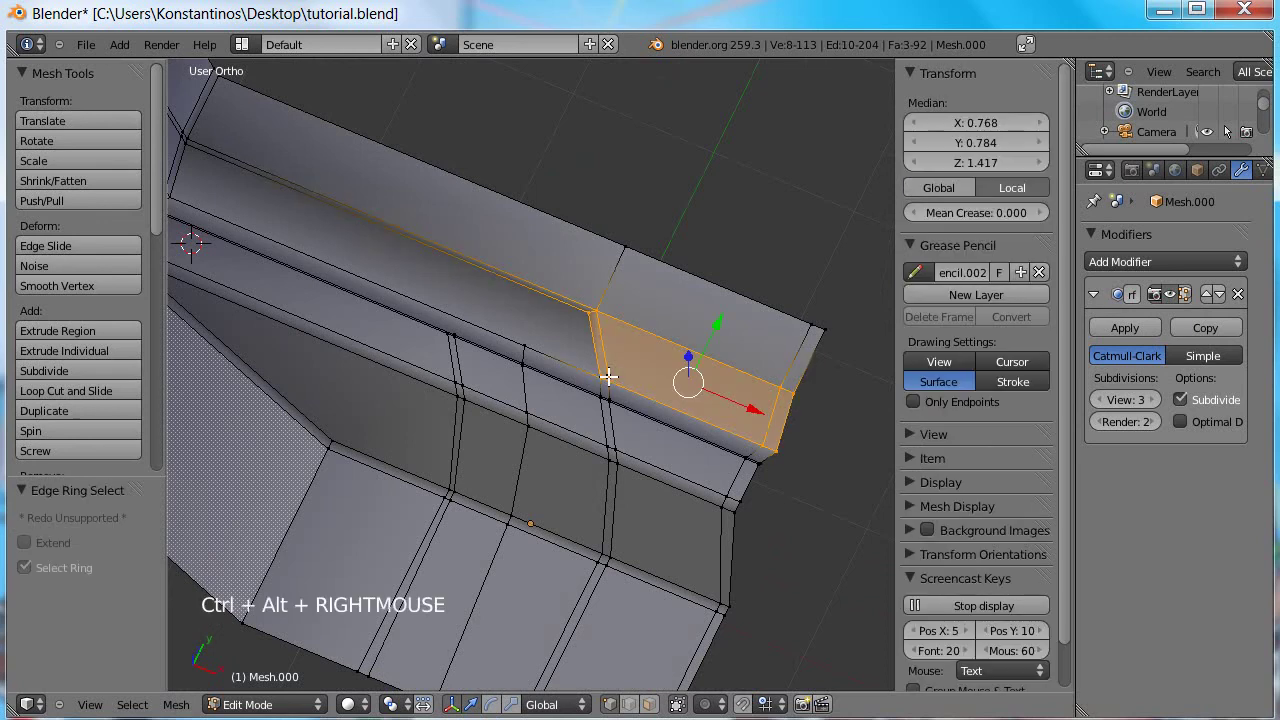
{"action": "right_click", "coordinate": [607, 375], "text": "ctrl+alt"}
{"action": "middle_click_drag", "start_coordinate": [605, 355], "coordinate": [632, 340]}
{"action": "scroll", "coordinate": [568, 297], "scroll_direction": "up", "scroll_amount": 2}
{"action": "scroll", "coordinate": [568, 303], "scroll_direction": "up", "scroll_amount": 1}
{"action": "middle_click_drag", "start_coordinate": [568, 303], "coordinate": [569, 331]}
- Merge the cut pair's inner groove-bottom vertex into the inner rim corner vertex above it with At Last
{"action": "key", "text": "ctrl+Tab"}
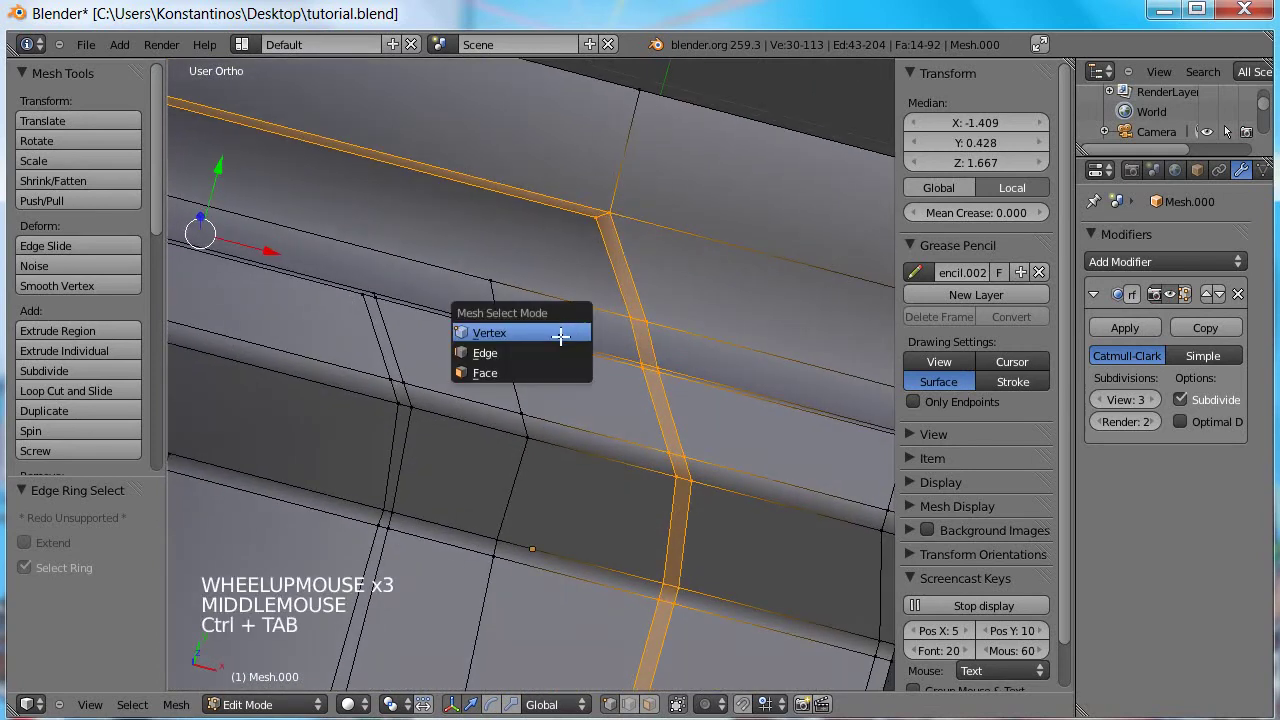
{"action": "right_click", "coordinate": [632, 318]}
{"action": "right_click", "coordinate": [595, 220], "text": "ctrl"}
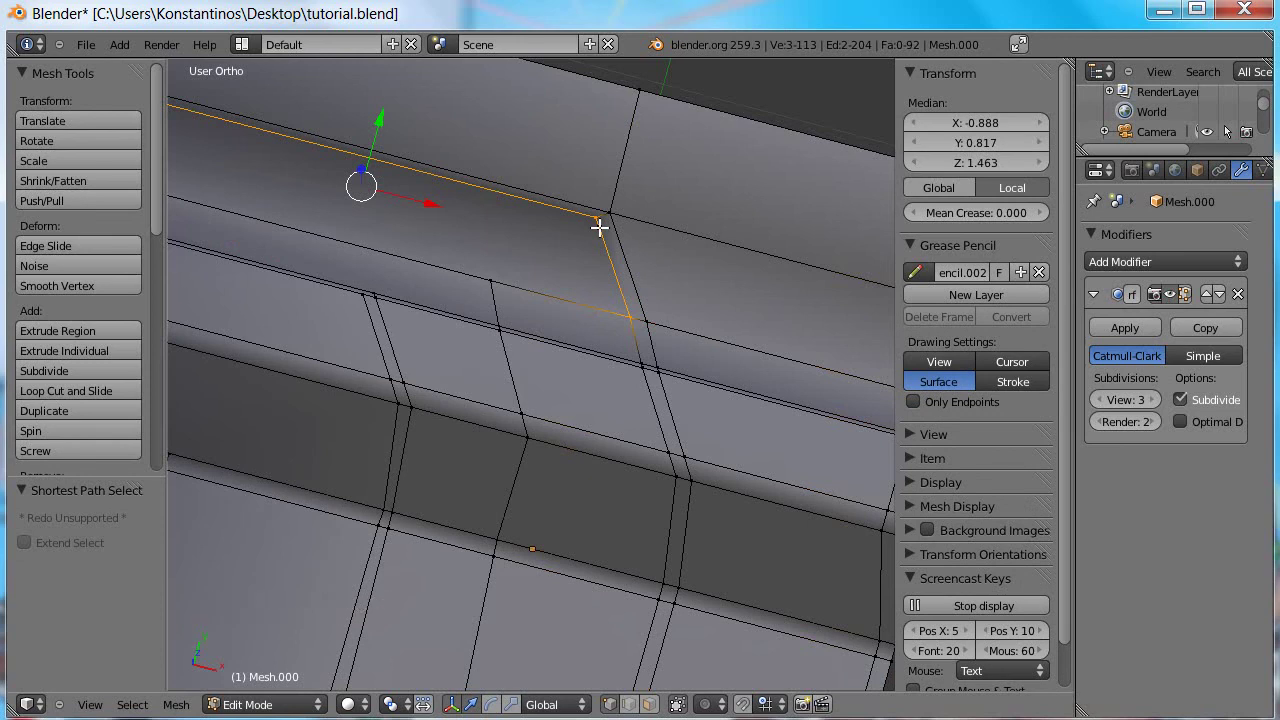
{"action": "key", "text": "a"}
{"action": "right_click", "coordinate": [632, 318]}
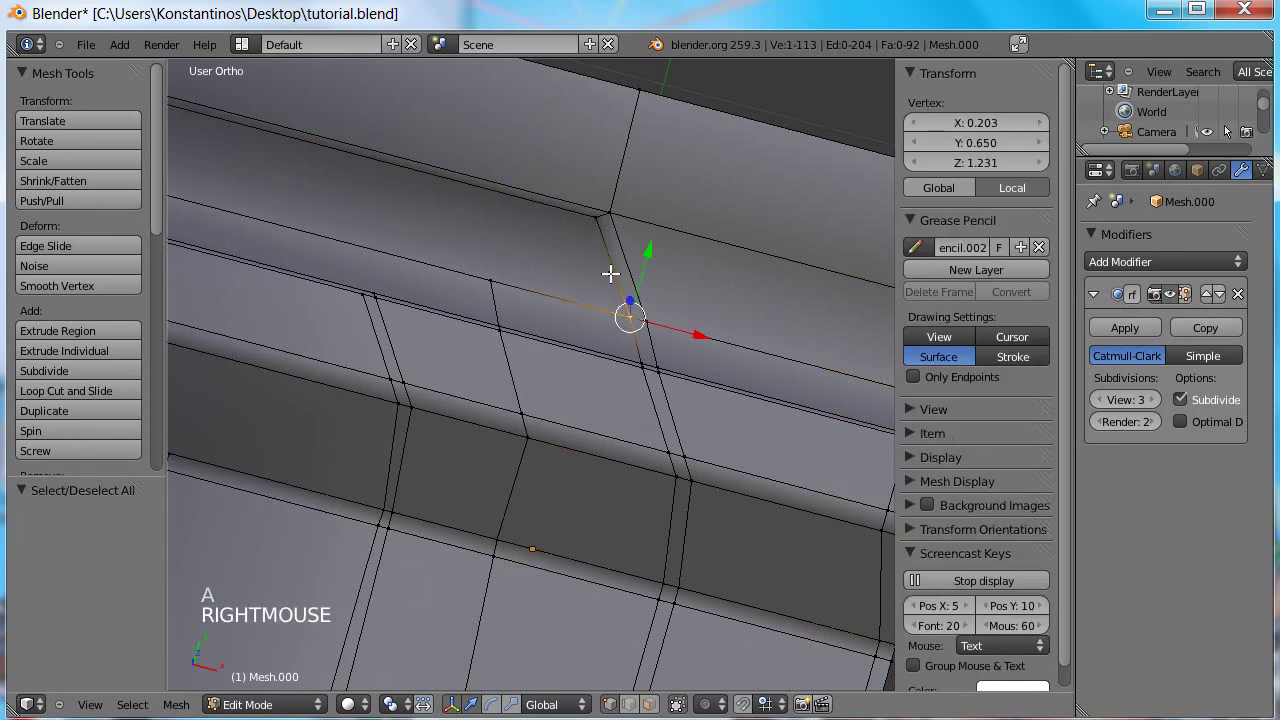
{"action": "right_click", "coordinate": [598, 222], "text": "shift"}
{"action": "key", "text": "5"}
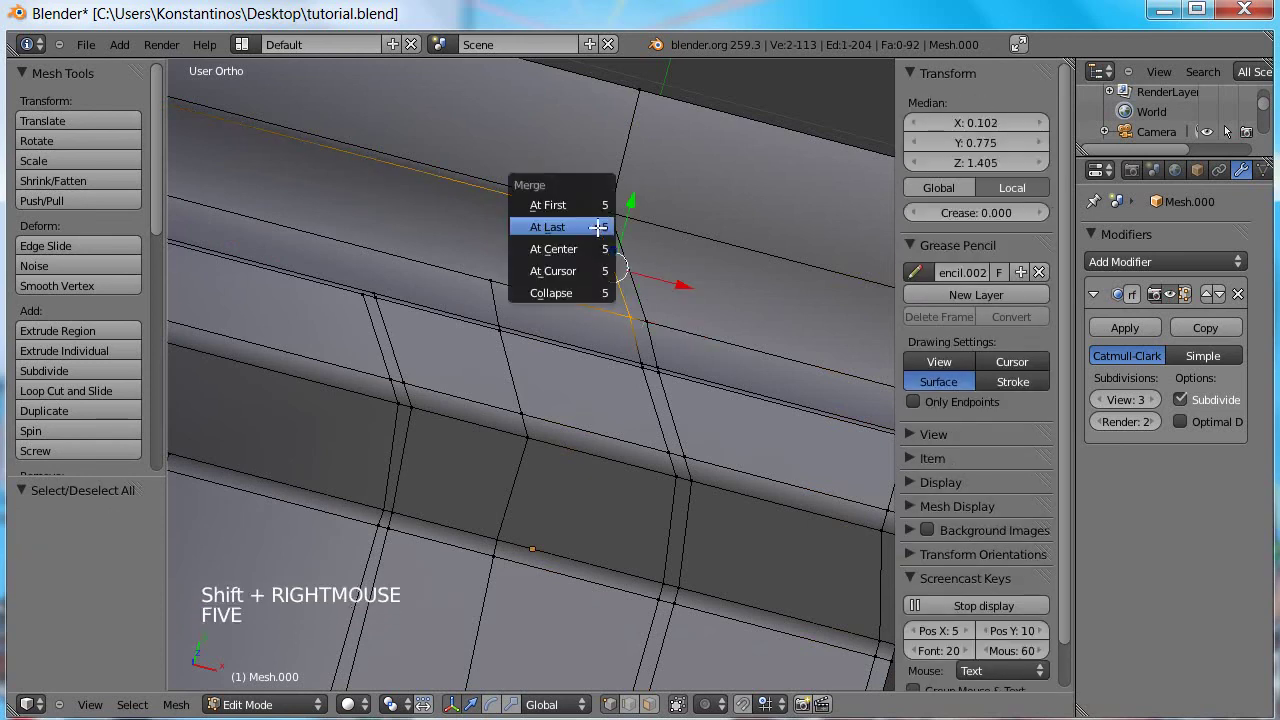
{"action": "left_click", "coordinate": [604, 232]}
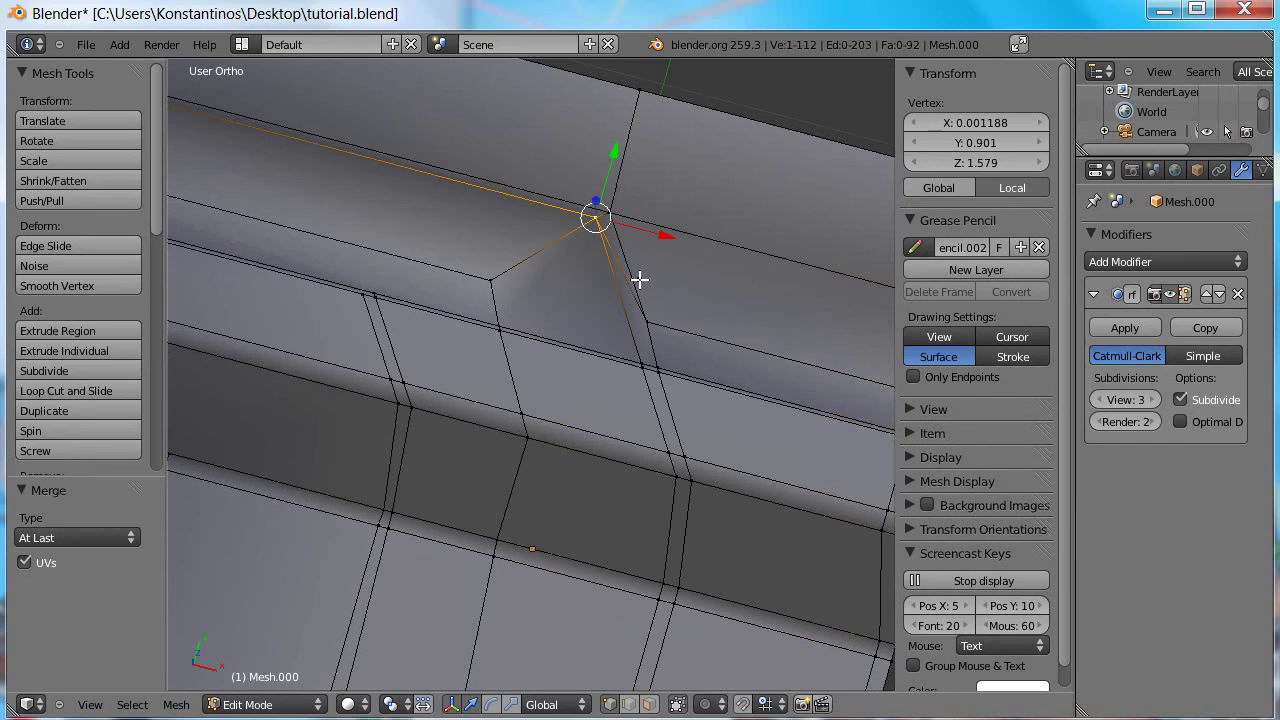
- Delete the groove-bottom edge loop from the cut pair to the side border and check the edge ring around the corner
{"action": "key", "text": "a"}
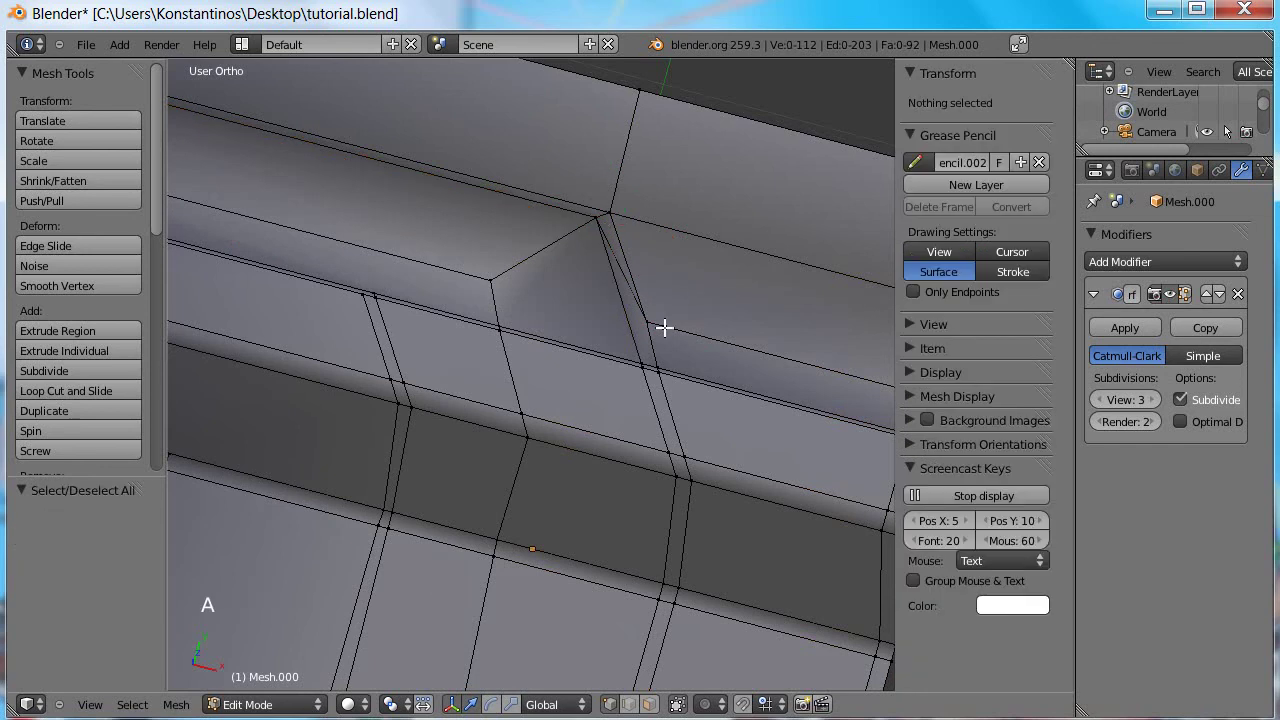
{"action": "right_click", "coordinate": [664, 327], "text": "alt+shift"}
{"action": "key", "text": "x"}
{"action": "left_click", "coordinate": [663, 326]}
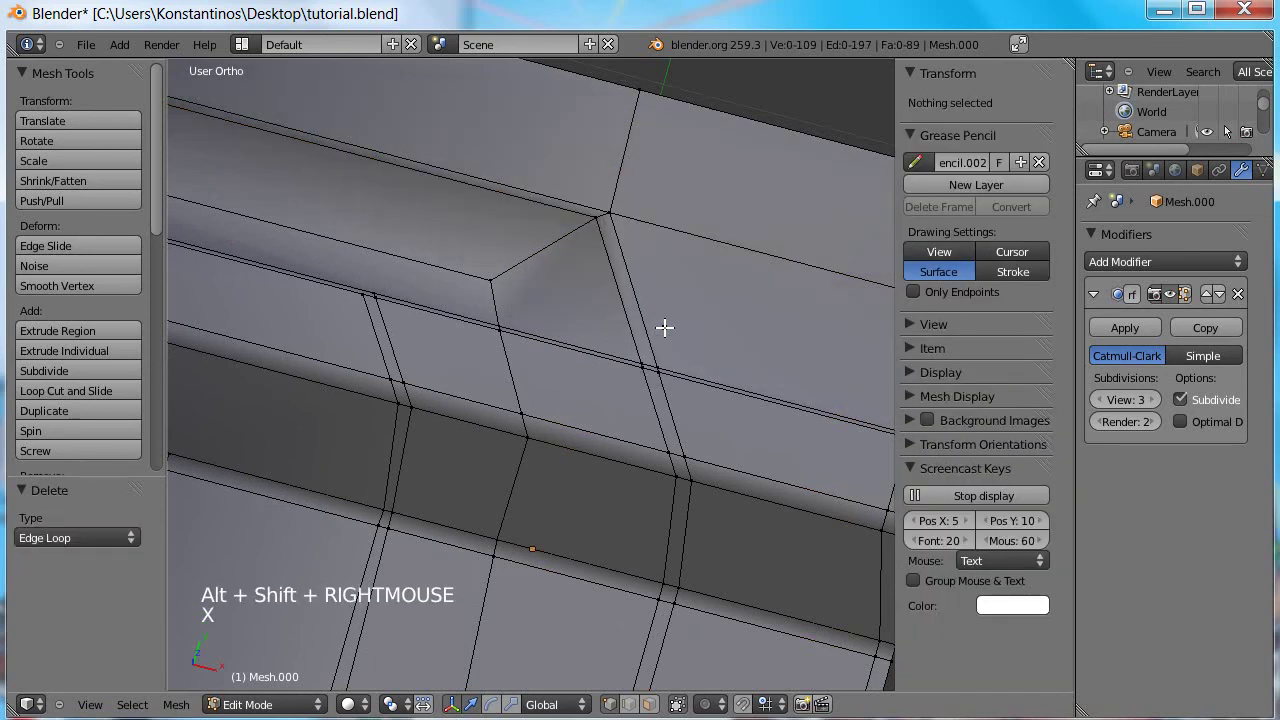
{"action": "right_click", "coordinate": [580, 349], "text": "ctrl+alt"}
{"action": "right_click", "coordinate": [653, 369], "text": "ctrl+alt"}
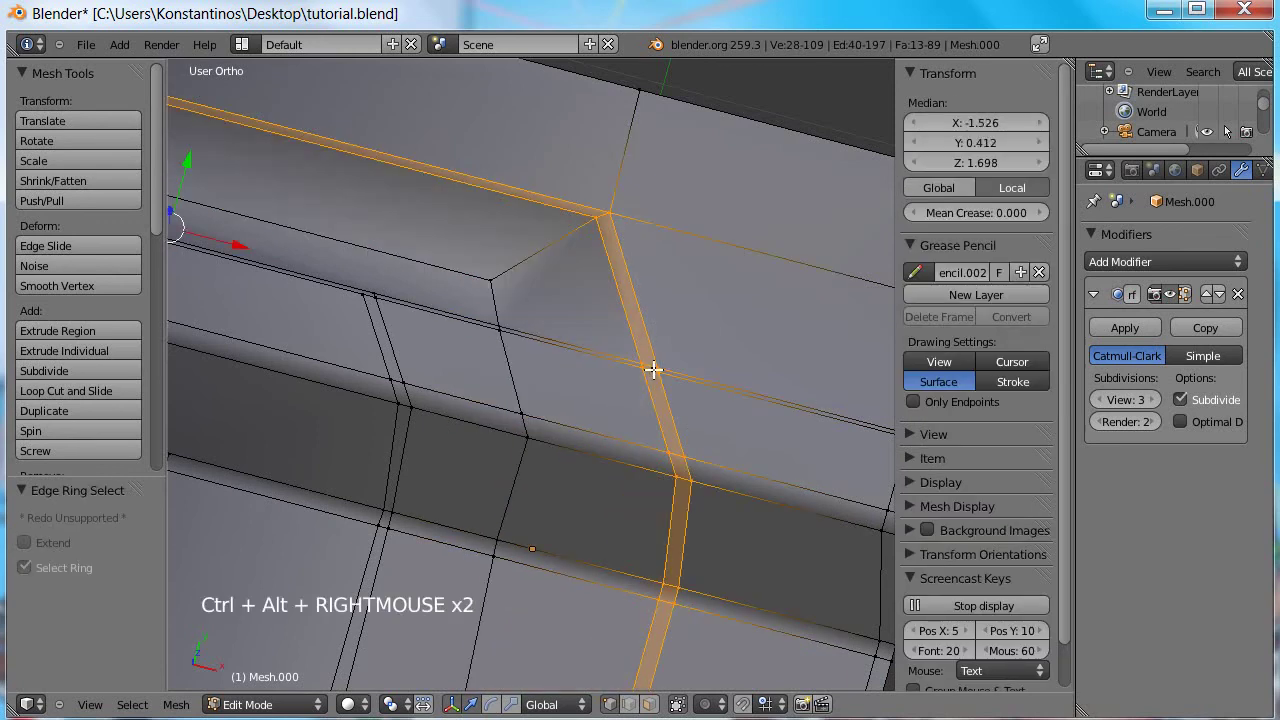
{"action": "middle_click_drag", "start_coordinate": [409, 314], "coordinate": [418, 330]}
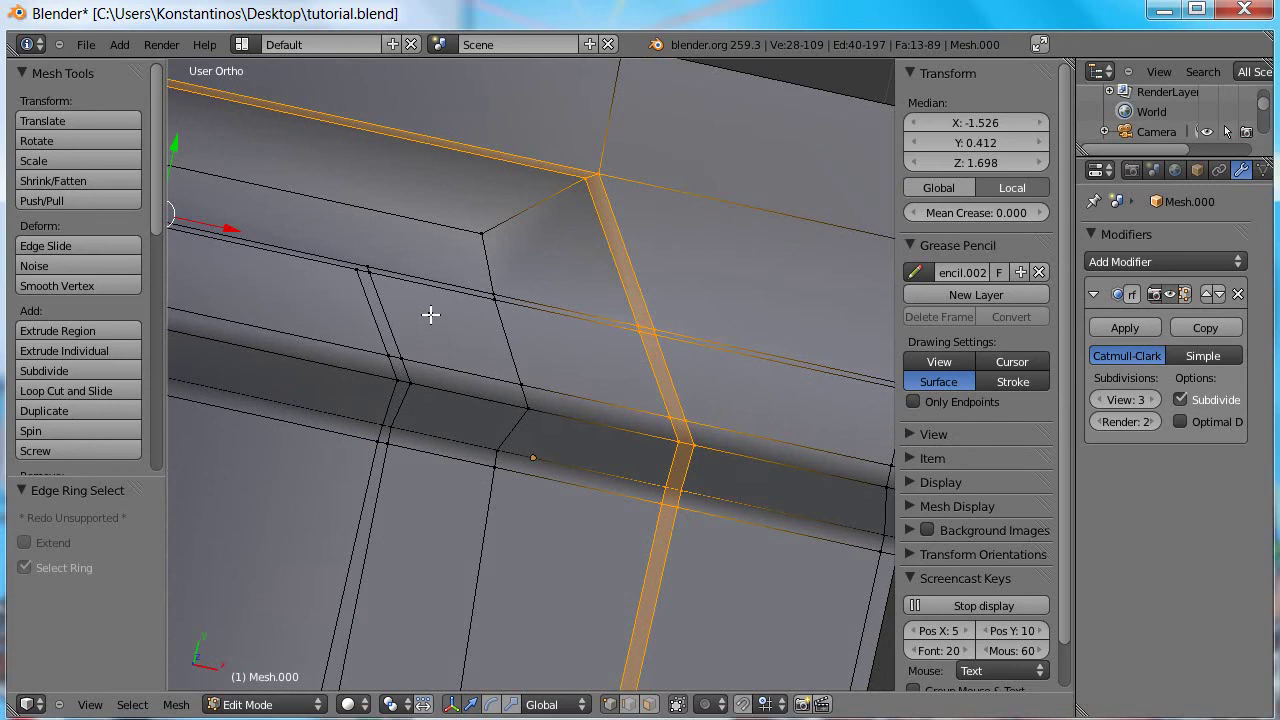
- Merge the middle cut's upper ledge-edge vertex into the groove-bottom vertex above it with At Last
{"action": "key", "text": "ctrl+Tab"}
{"action": "left_click", "coordinate": [423, 320]}
{"action": "right_click", "coordinate": [494, 292]}
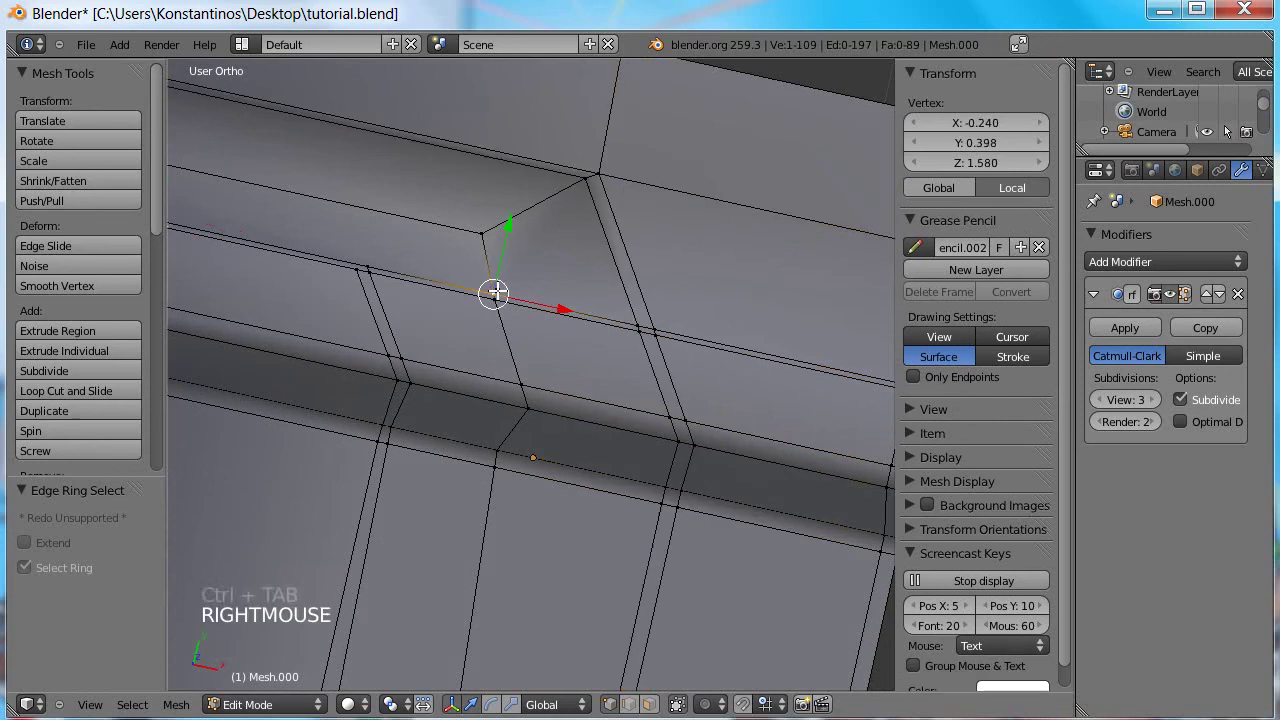
{"action": "right_click", "coordinate": [488, 241], "text": "shift"}
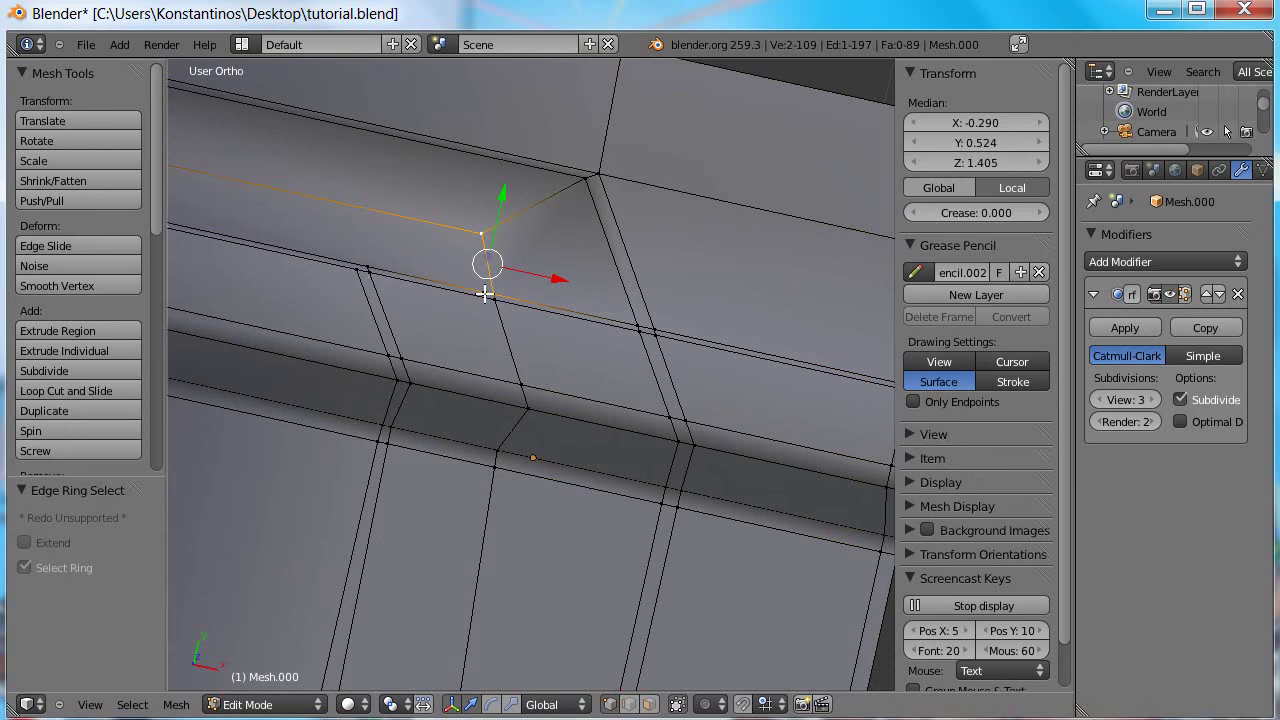
{"action": "key", "text": "alt+m"}
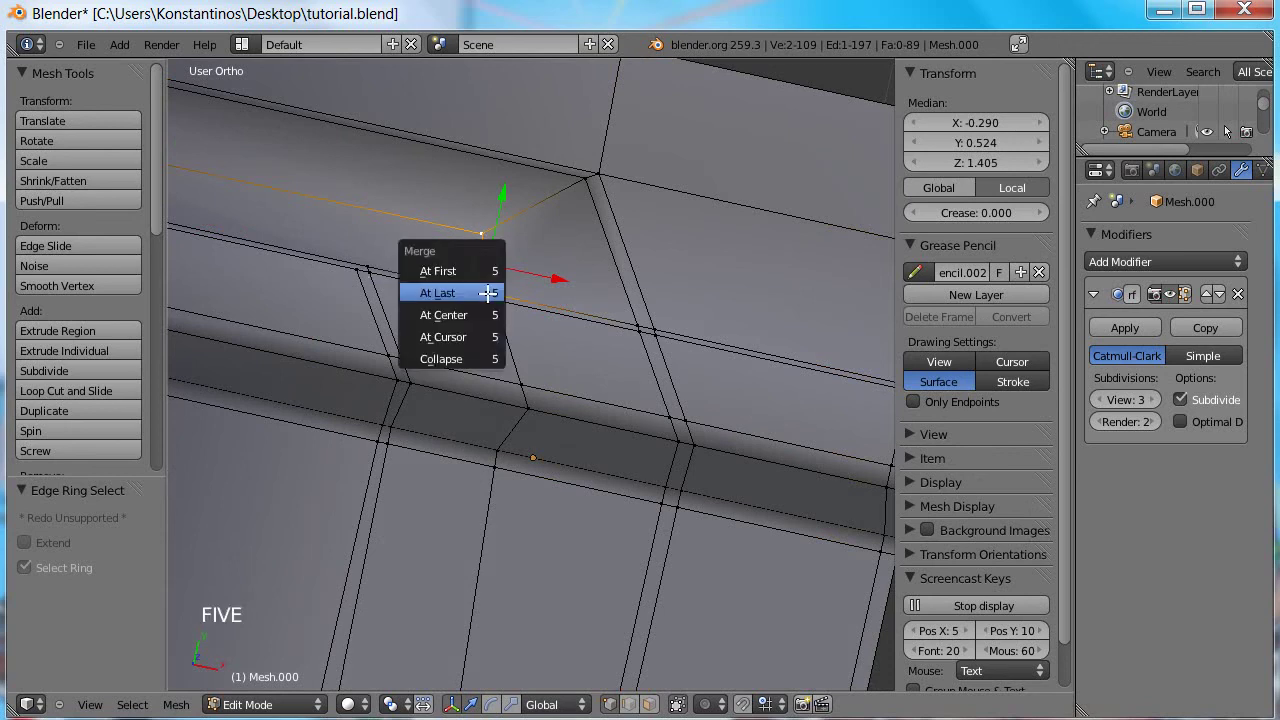
{"action": "left_click", "coordinate": [488, 293]}
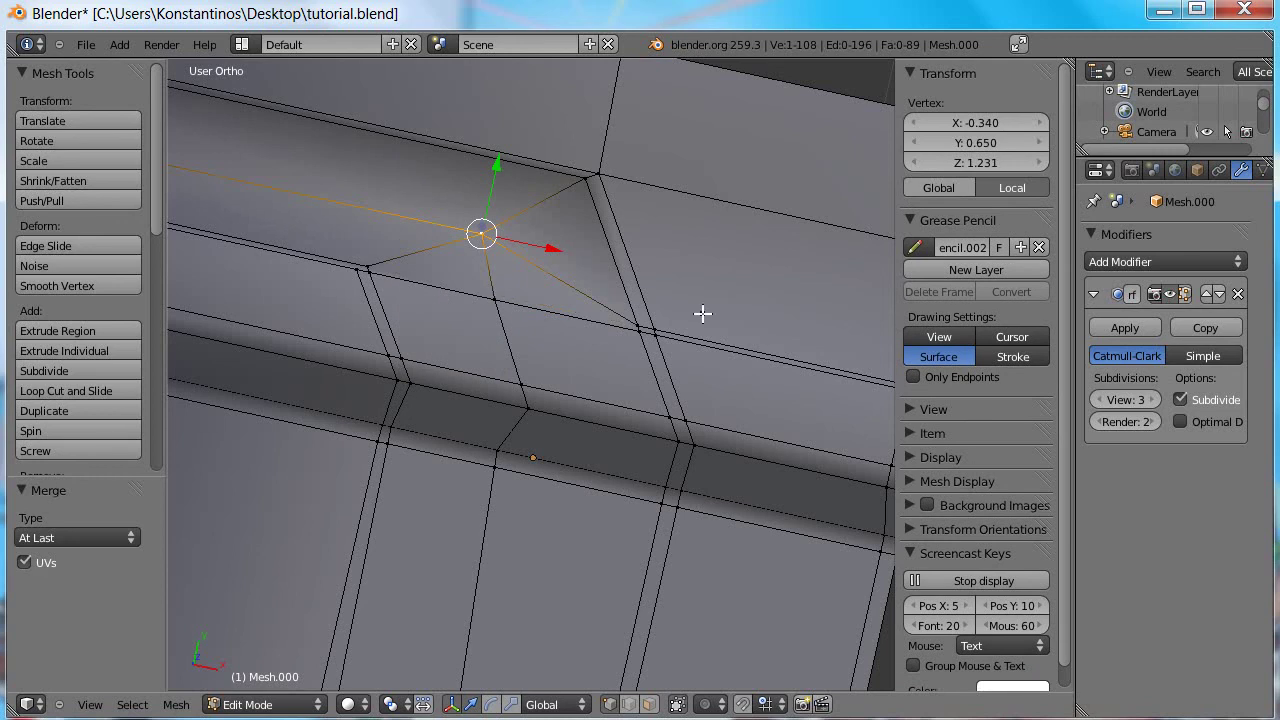
- Delete the ledge edge loop running from the merged groove-bottom vertex across the outer cut pair to the side border
{"action": "key", "text": "a"}
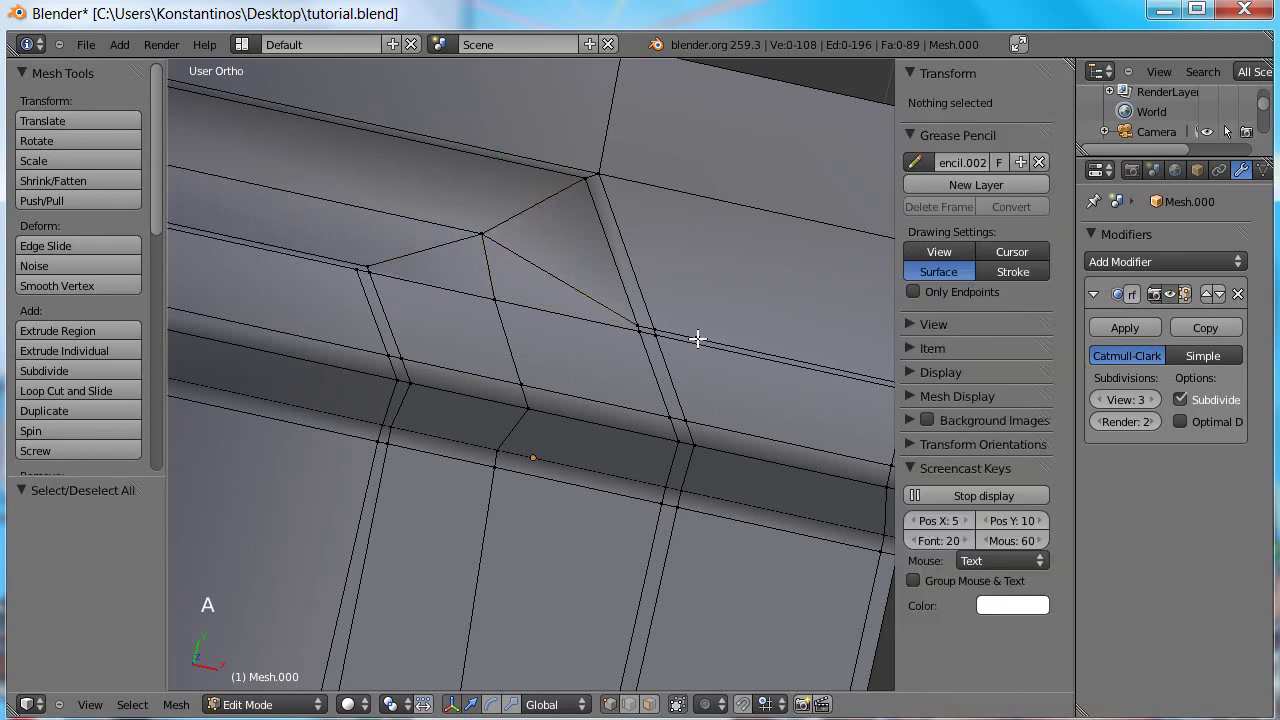
{"action": "right_click", "coordinate": [697, 339], "text": "alt+shift"}
{"action": "key", "text": "x"}
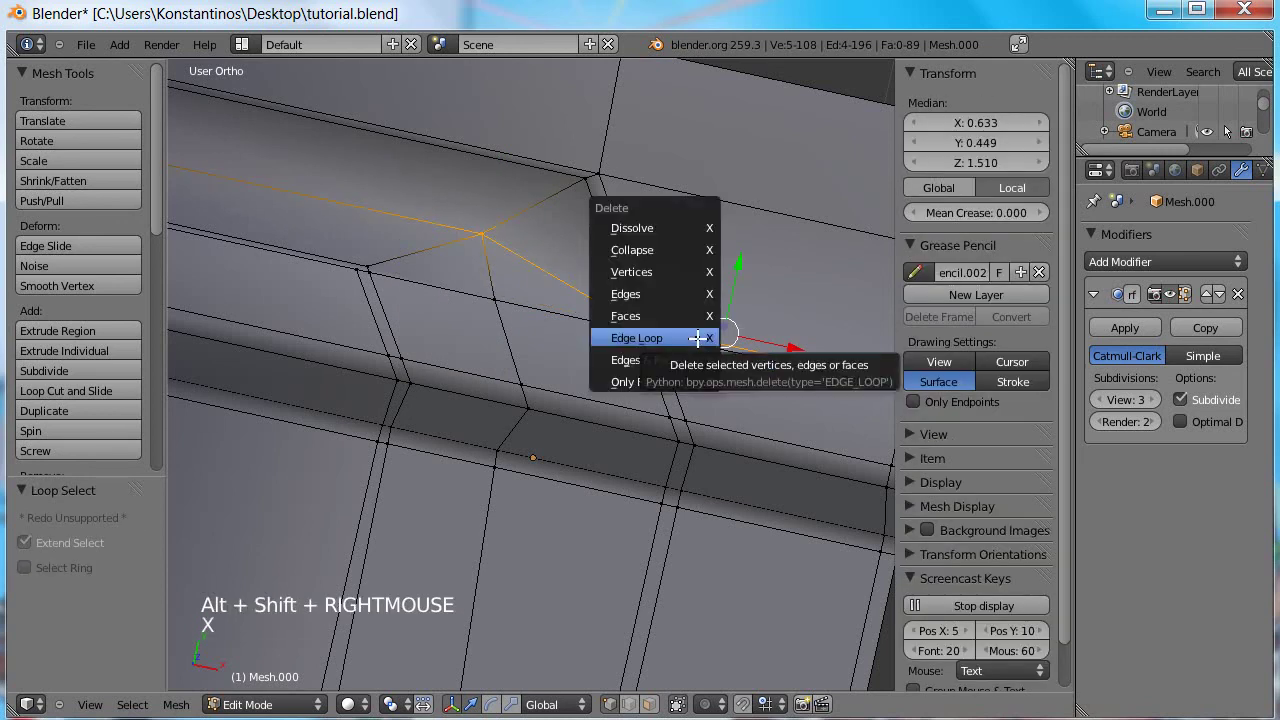
{"action": "left_click", "coordinate": [697, 339]}
- Merge the two overlapping vertices at the ledge end of the other cut pair with At Last
{"action": "mouse_move", "coordinate": [557, 291]}
{"action": "middle_mouse_down"}
{"action": "mouse_move", "coordinate": [591, 266]}
{"action": "mouse_move", "coordinate": [571, 251]}
{"action": "mouse_move", "coordinate": [561, 268]}
{"action": "middle_mouse_up"}
{"action": "right_click", "coordinate": [368, 314]}
{"action": "right_click", "coordinate": [366, 311], "text": "shift"}
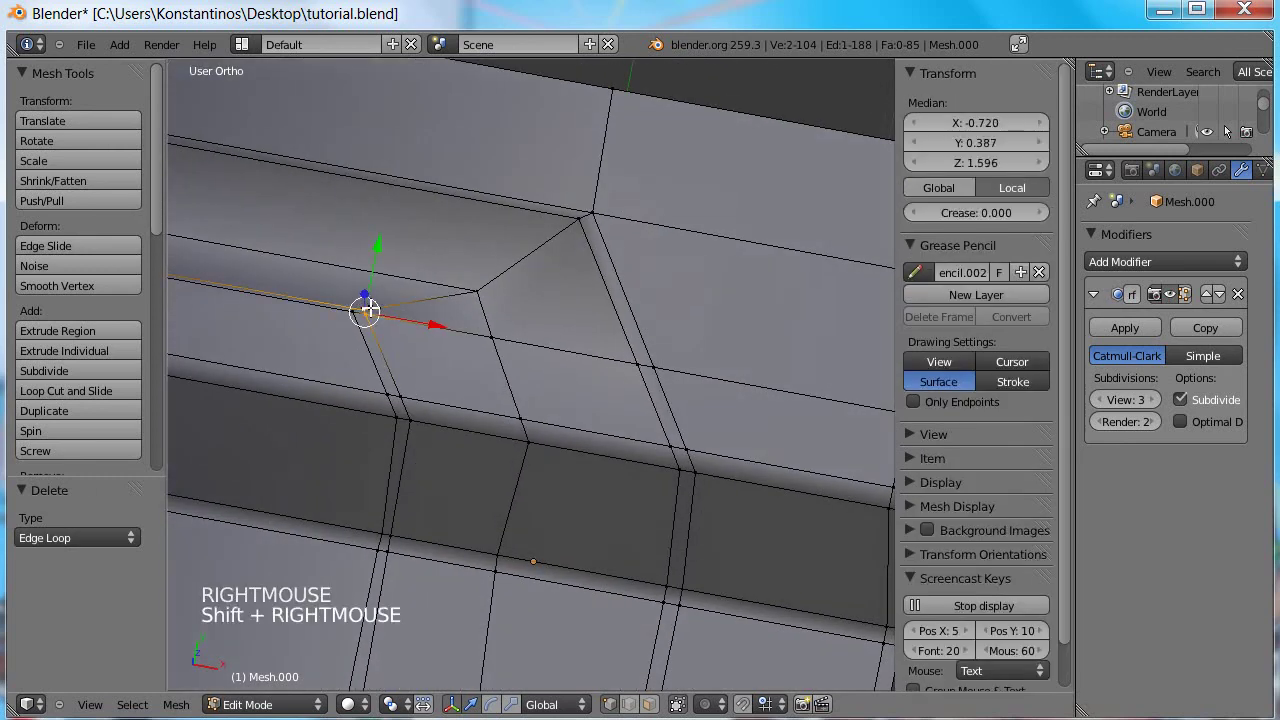
{"action": "key", "text": "alt+m"}
{"action": "left_click", "coordinate": [372, 307]}
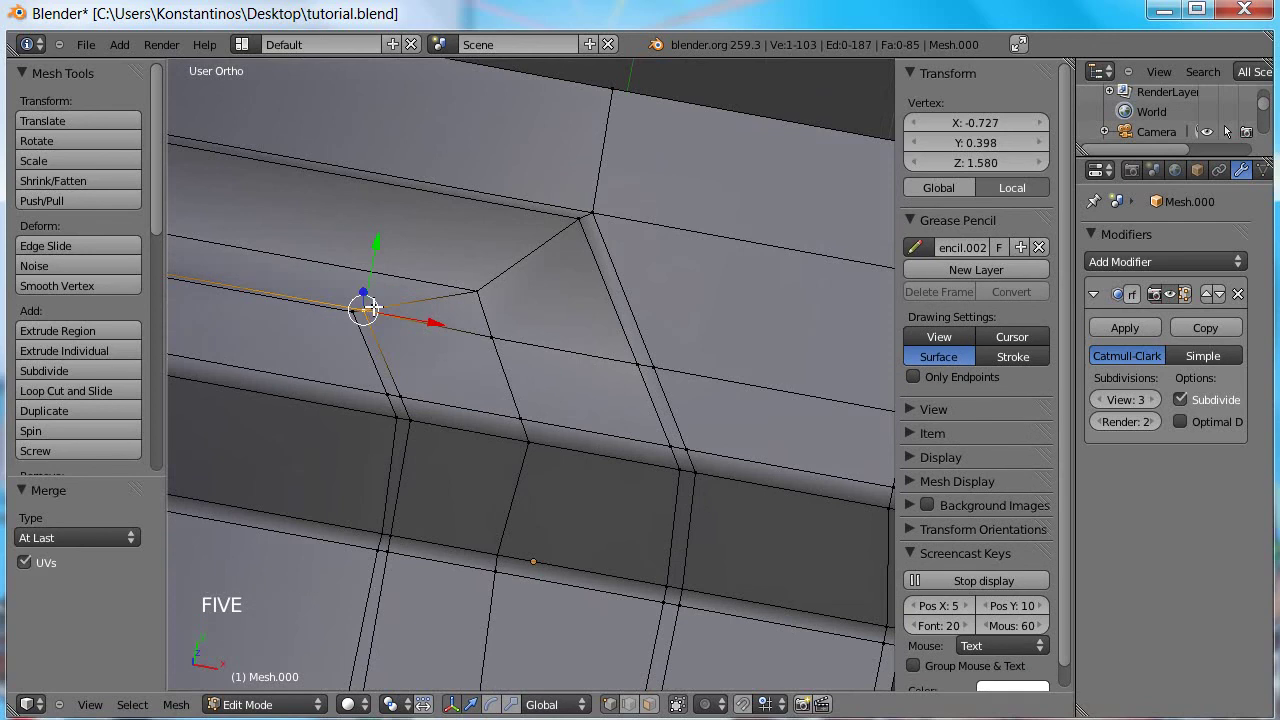
- Delete the remaining ledge edge loop from that merged vertex across the middle cut and outer pair to the side border
{"action": "middle_click_drag", "start_coordinate": [534, 334], "coordinate": [527, 353]}
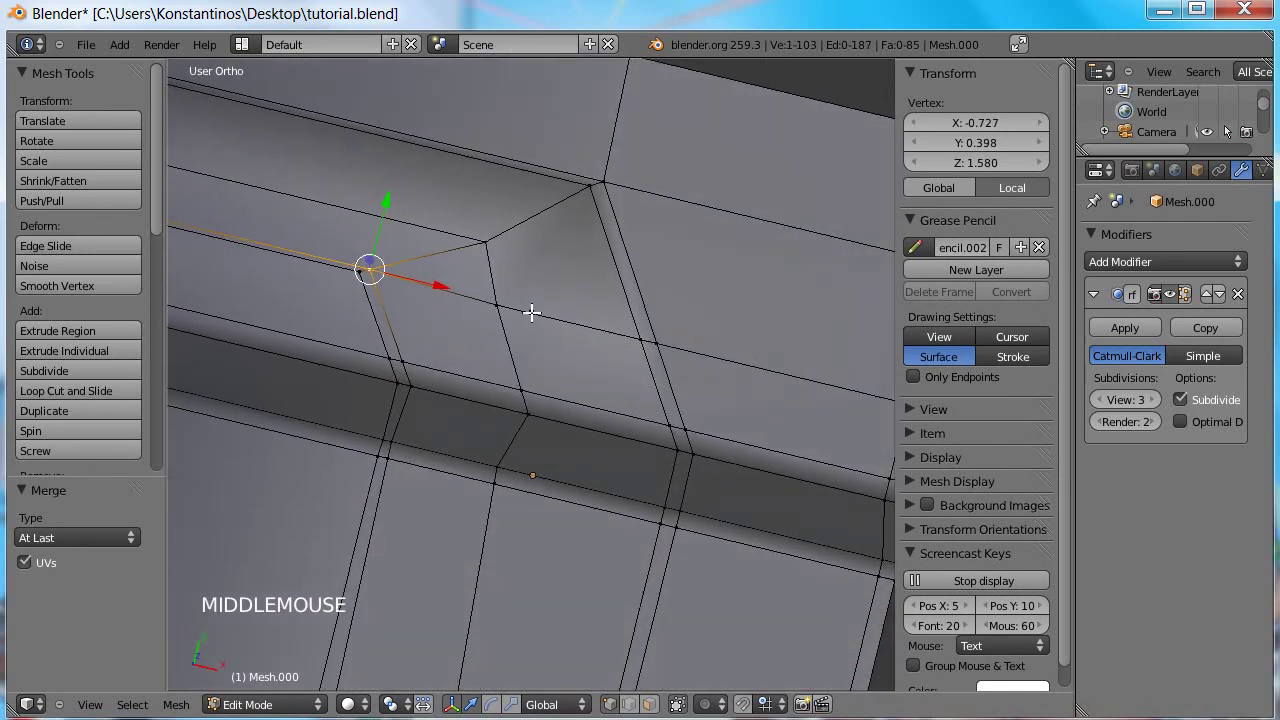
{"action": "right_click", "coordinate": [531, 313], "text": "alt+shift"}
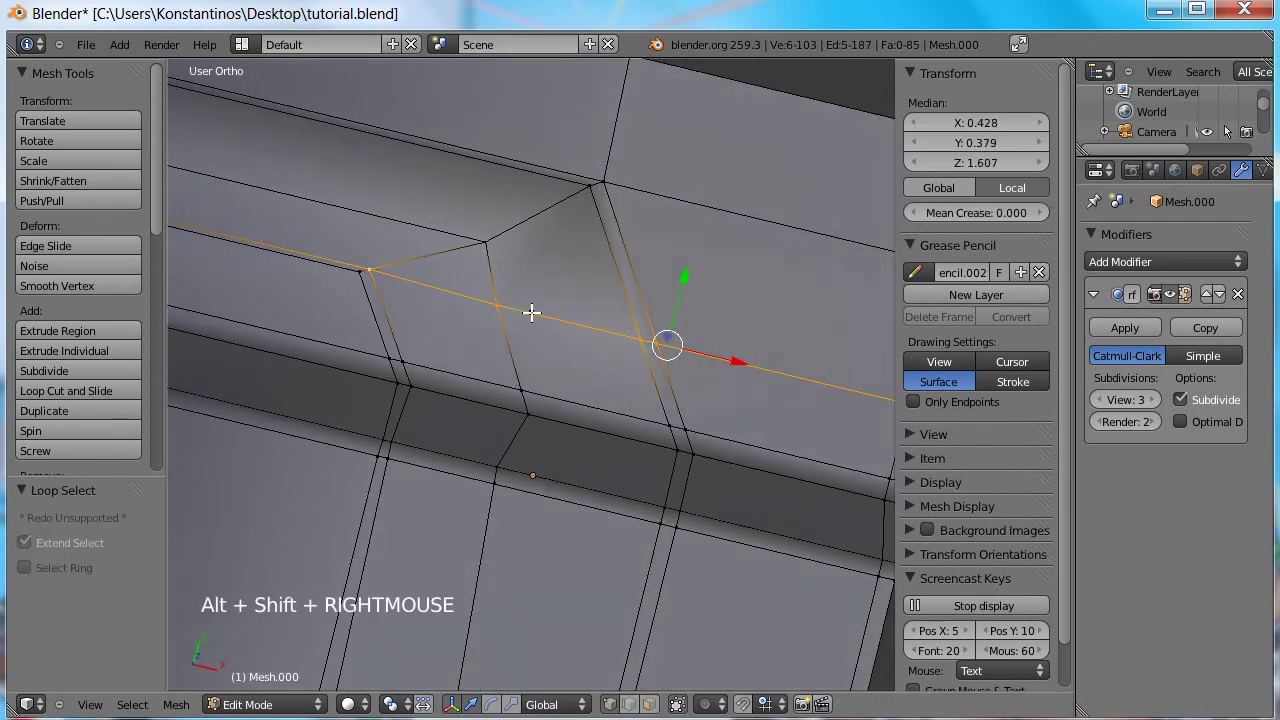
{"action": "key", "text": "x"}
{"action": "left_click", "coordinate": [531, 313]}
- Examine the edge flow across the rerouted groove end by selecting the edge rings between the cuts
{"action": "middle_click_drag", "start_coordinate": [586, 343], "coordinate": [516, 375]}
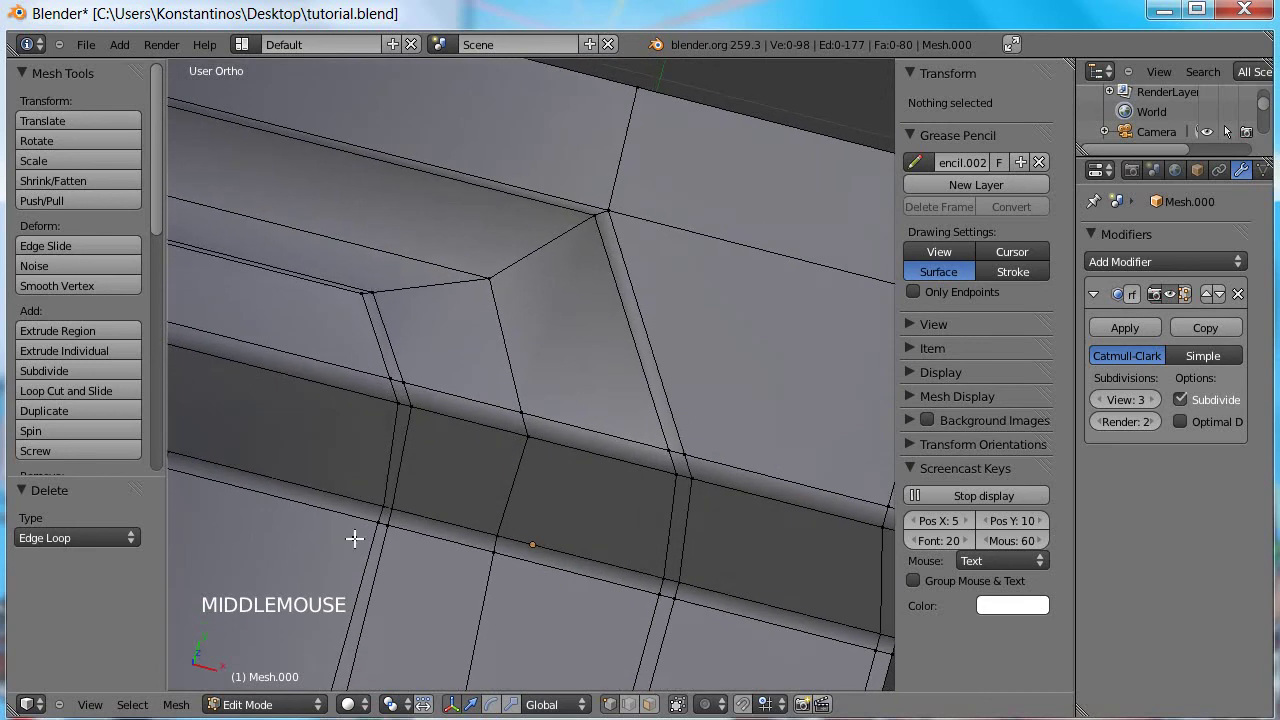
{"action": "right_click", "coordinate": [397, 381], "text": "ctrl+alt"}
{"action": "right_click", "coordinate": [440, 390], "text": "ctrl+alt"}
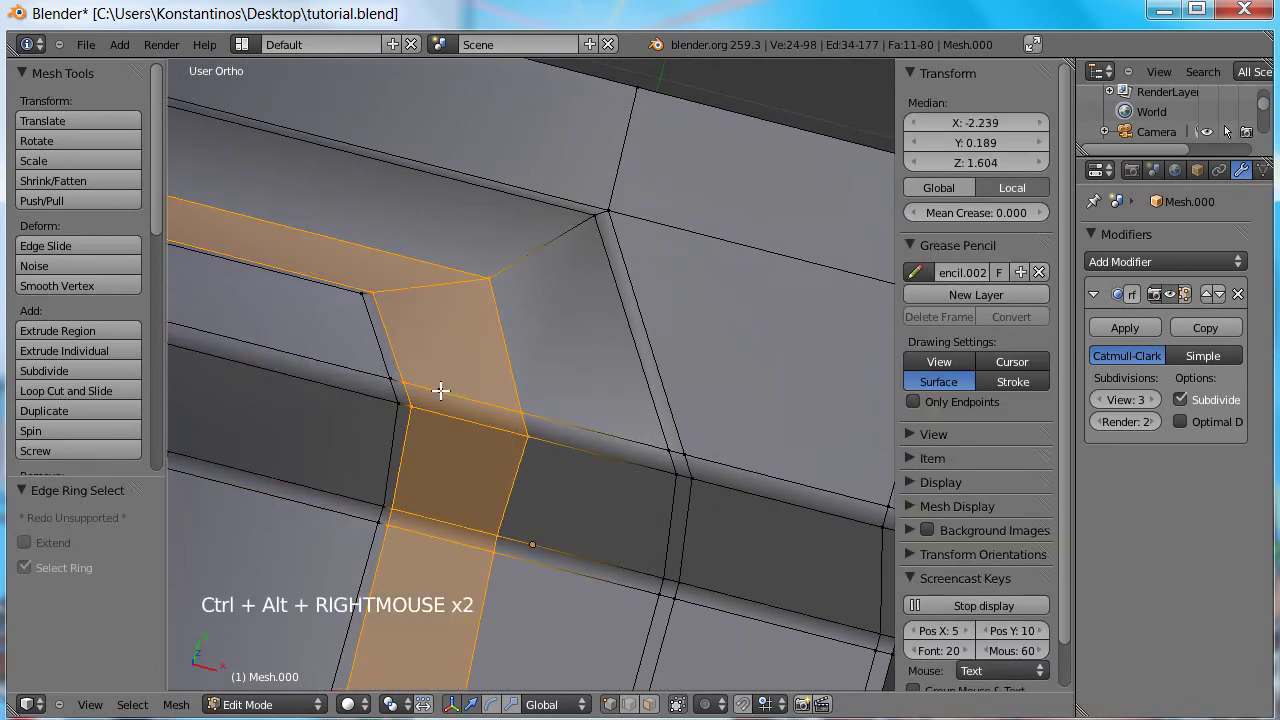
{"action": "right_click", "coordinate": [566, 424], "text": "ctrl+alt"}
{"action": "right_click", "coordinate": [681, 452], "text": "ctrl+alt"}
- Copy the groove-bottom corner vertex's Z value of 1.231 onto the middle cut's two vertices at the top of the recessed wall
{"action": "middle_click_drag", "start_coordinate": [680, 449], "coordinate": [665, 418]}
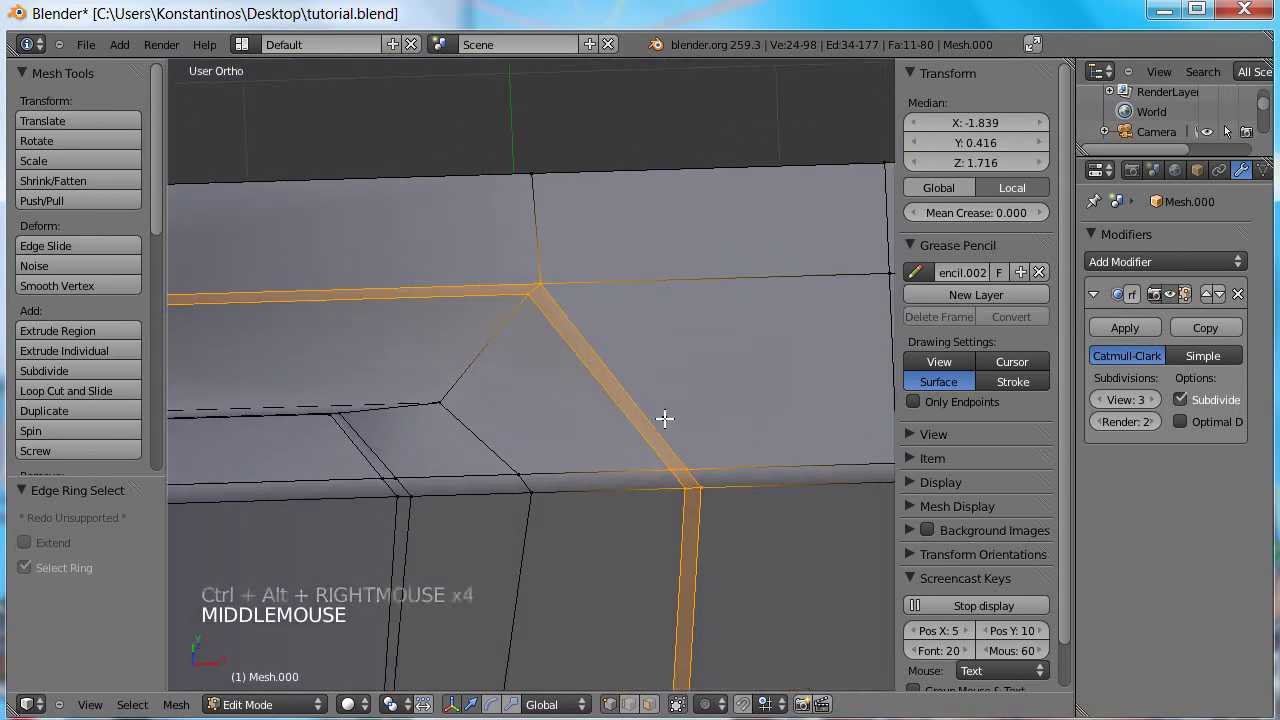
{"action": "right_click", "coordinate": [438, 402]}
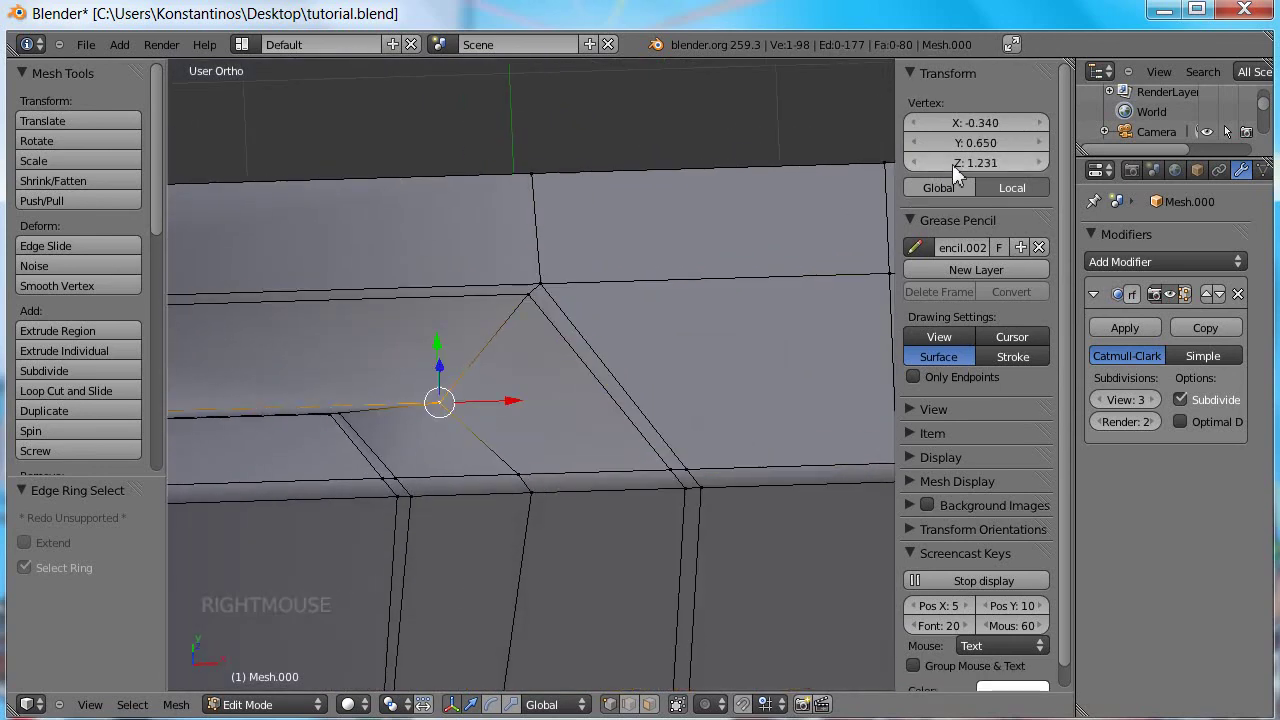
{"action": "key", "text": "ctrl+c"}
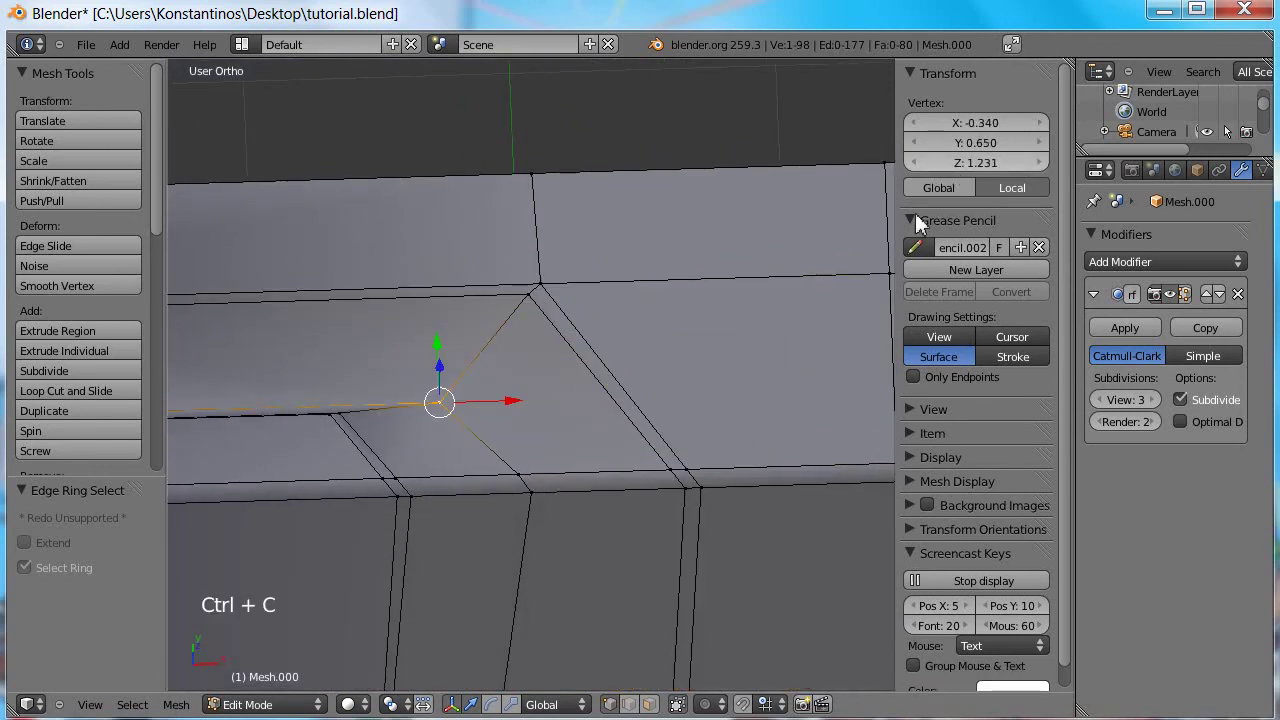
{"action": "right_click", "coordinate": [511, 469]}
{"action": "right_click", "coordinate": [526, 489], "text": "shift"}
{"action": "middle_click_drag", "start_coordinate": [666, 511], "coordinate": [600, 438]}
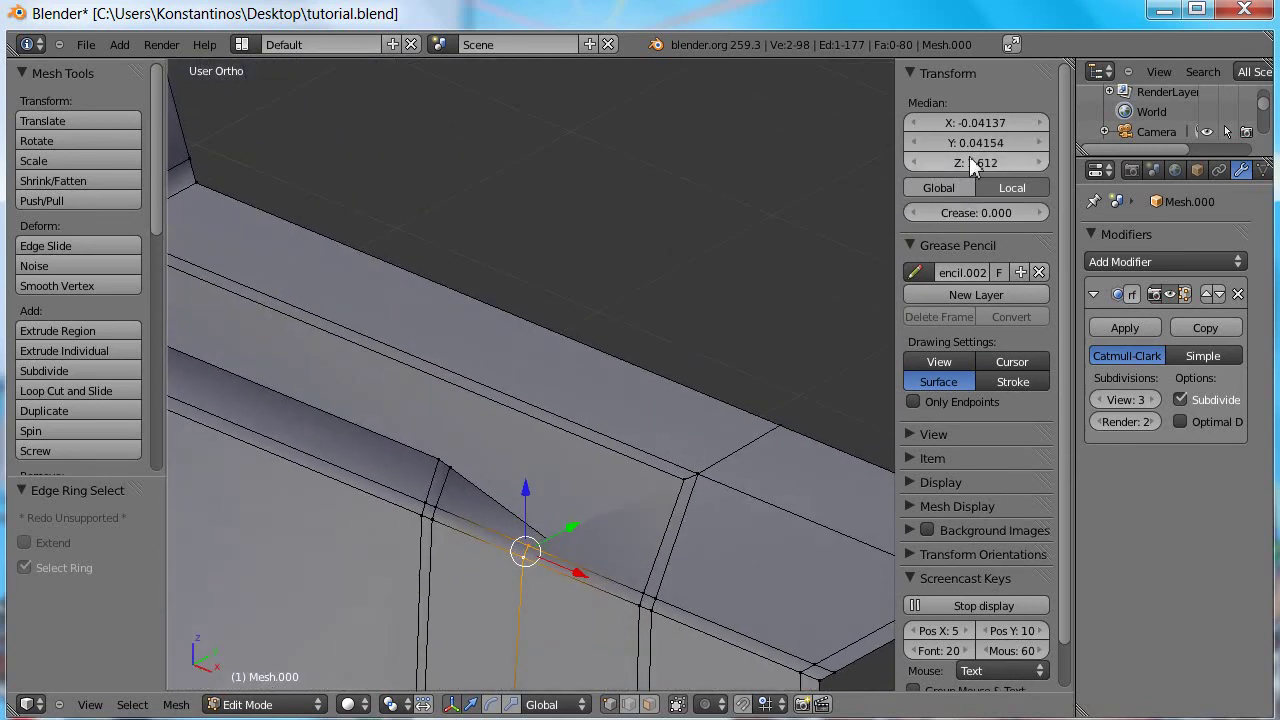
{"action": "key", "text": "ctrl+v"}
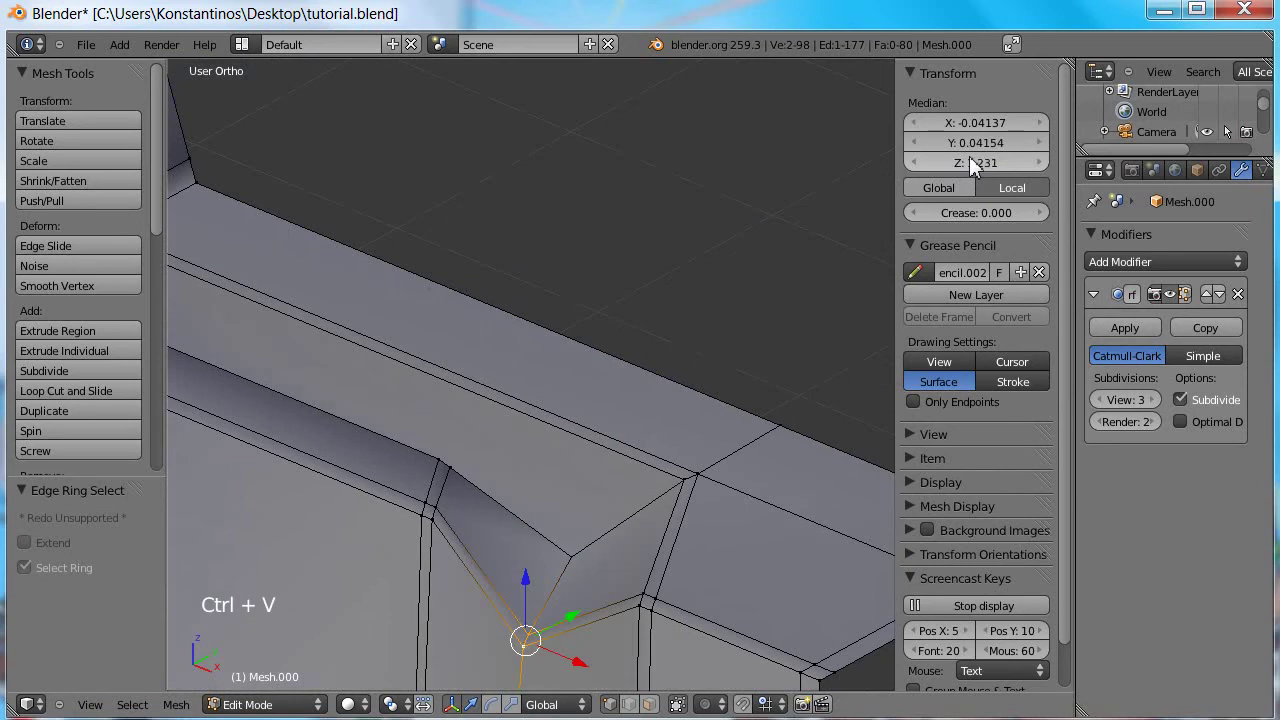
- Inspect the smoothed groove end in object mode from several angles, comparing it with the edit-mode cage
{"action": "key", "text": "Tab"}
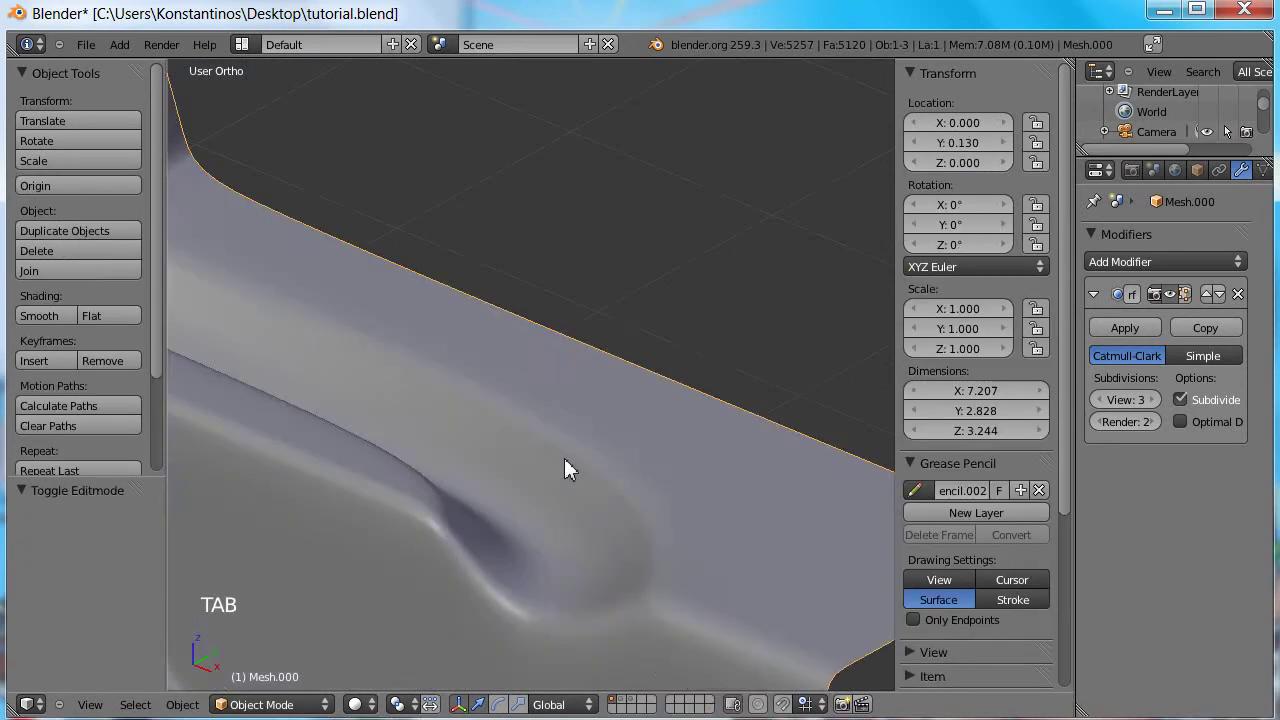
{"action": "scroll", "coordinate": [567, 451], "scroll_direction": "down", "scroll_amount": 4}
{"action": "mouse_move", "coordinate": [567, 451]}
{"action": "middle_mouse_down"}
{"action": "mouse_move", "coordinate": [552, 458]}
{"action": "mouse_move", "coordinate": [472, 383]}
{"action": "mouse_move", "coordinate": [513, 381]}
{"action": "mouse_move", "coordinate": [559, 462]}
{"action": "middle_mouse_up"}
{"action": "key", "text": "Tab"}
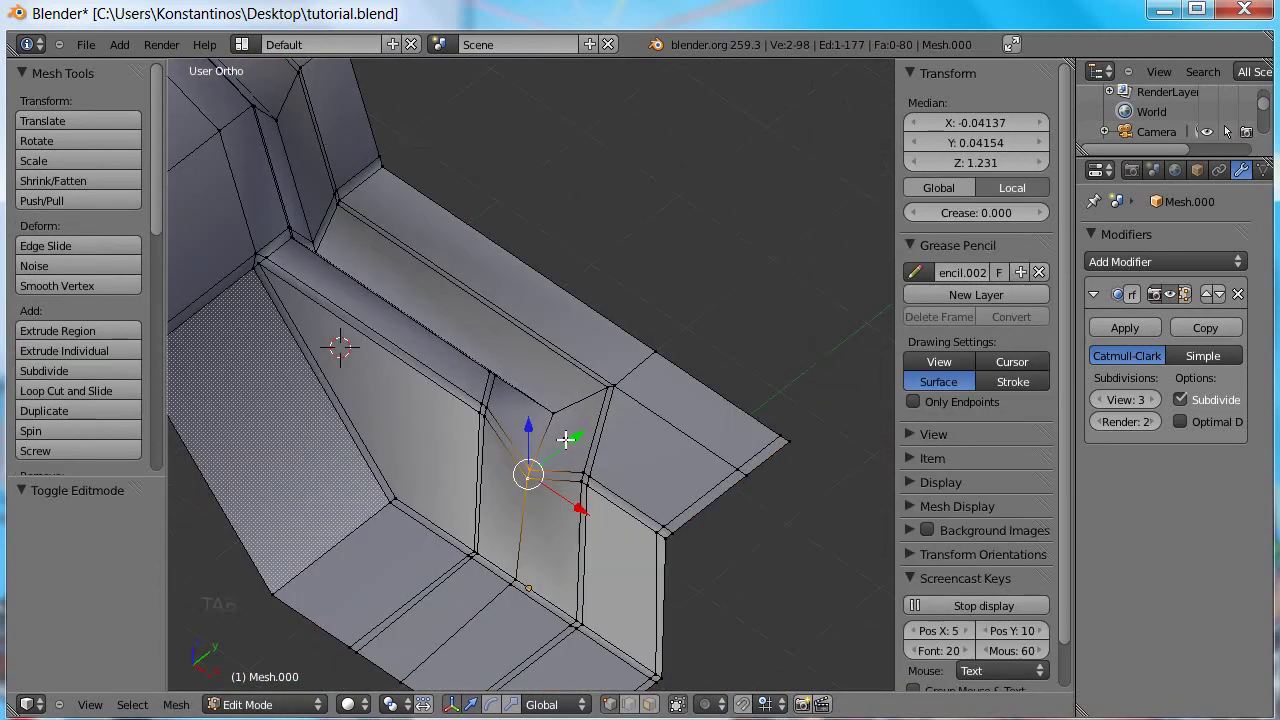
{"action": "key", "text": "Tab"}
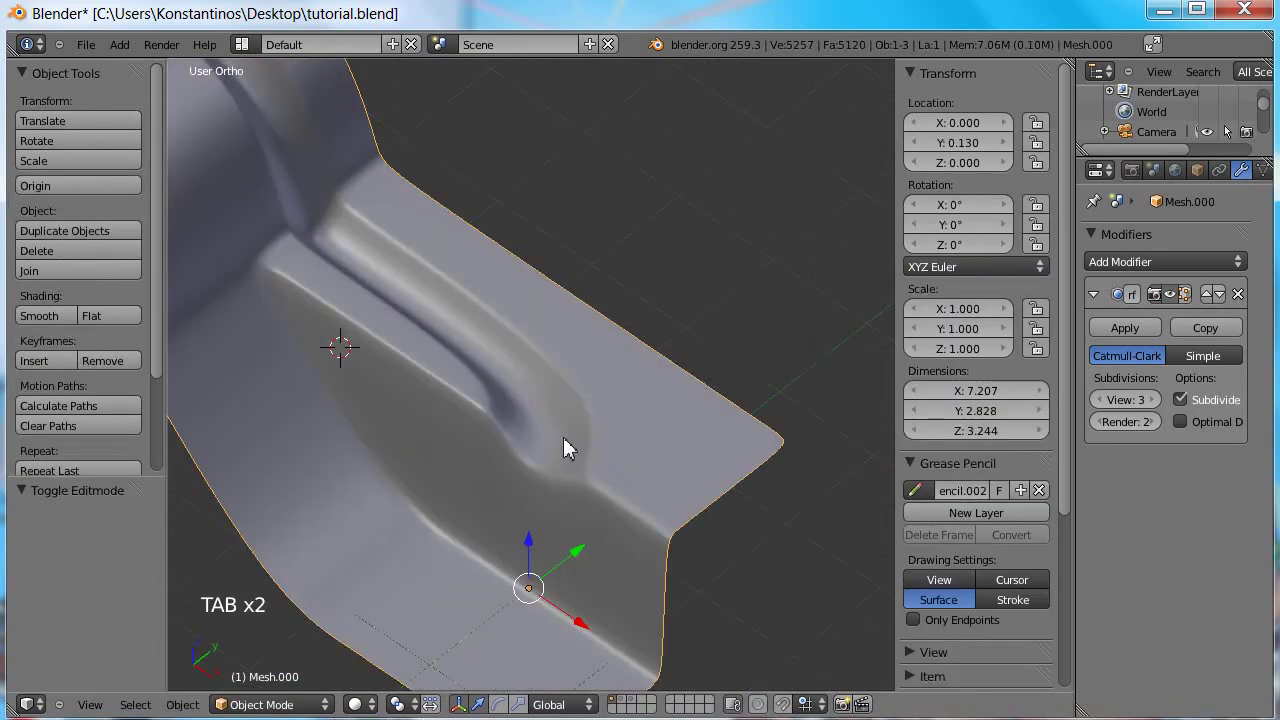
{"action": "middle_click_drag", "start_coordinate": [563, 437], "coordinate": [528, 361]}
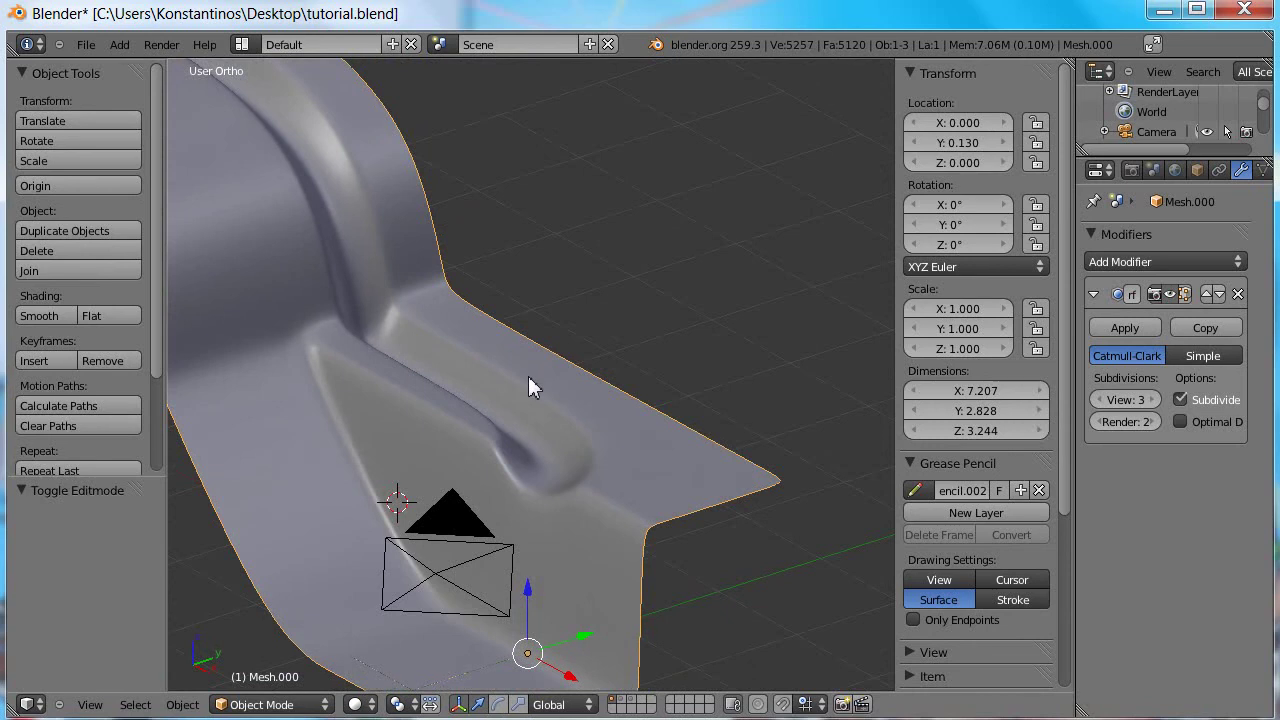
{"action": "key", "text": "Tab"}
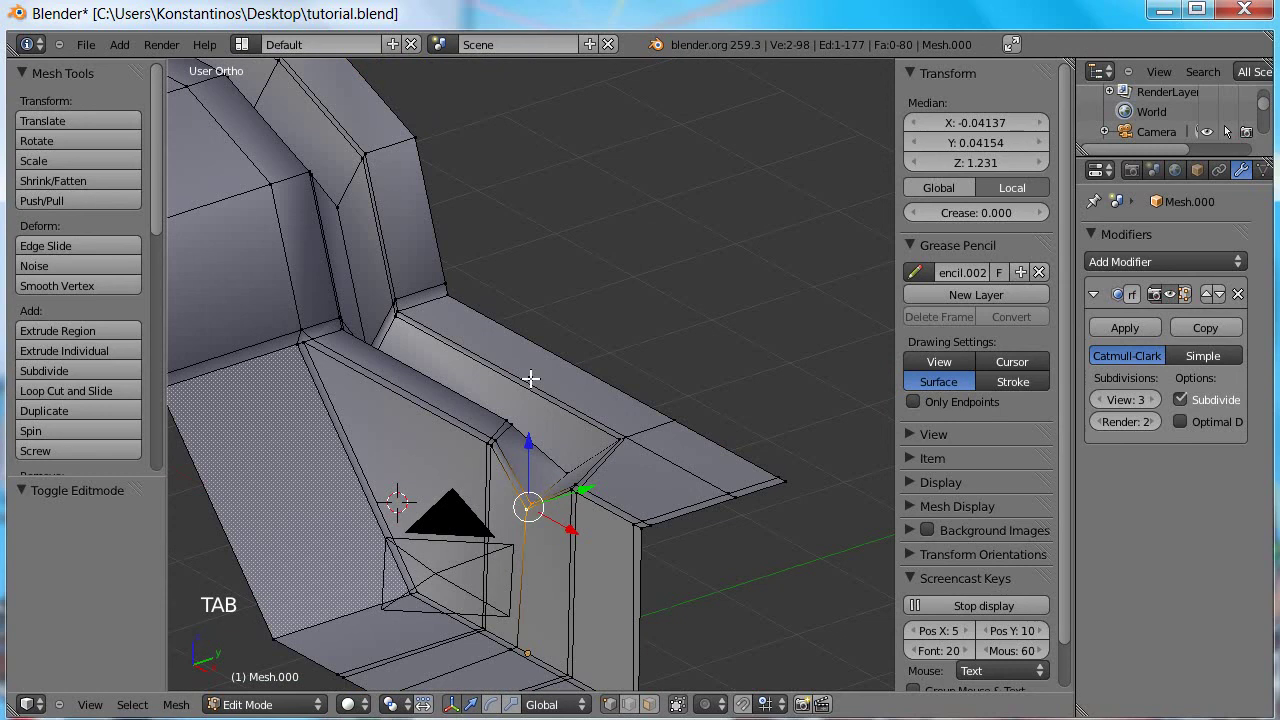